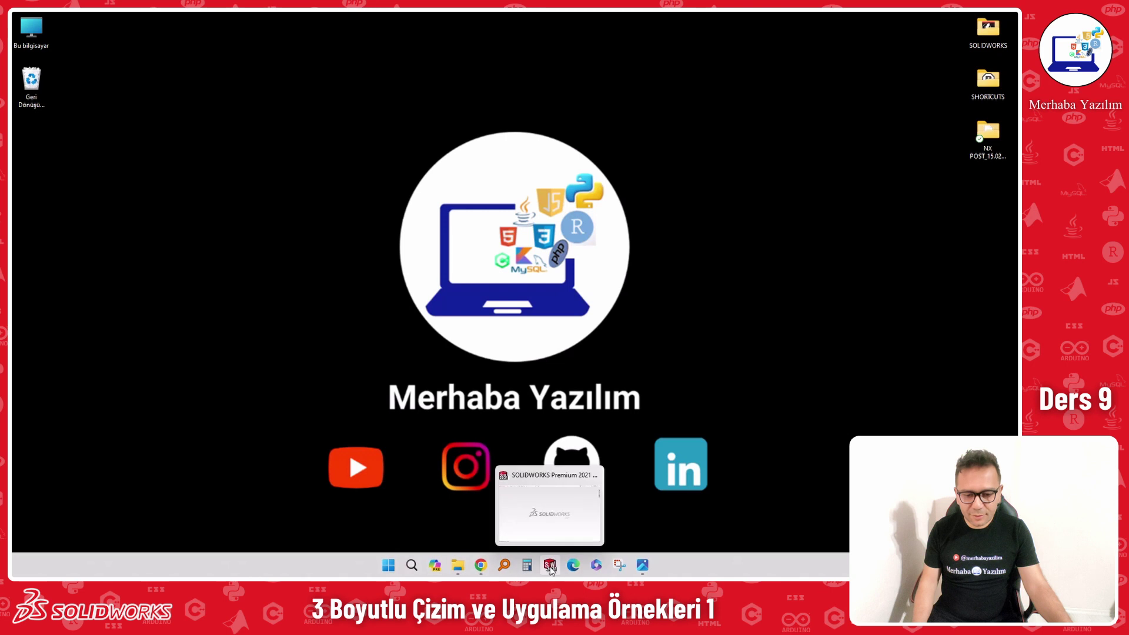
Step: Bring SOLIDWORKS to the front and create a new blank Part (Parça) document
{"action": "left_click", "coordinate": [549, 564]}
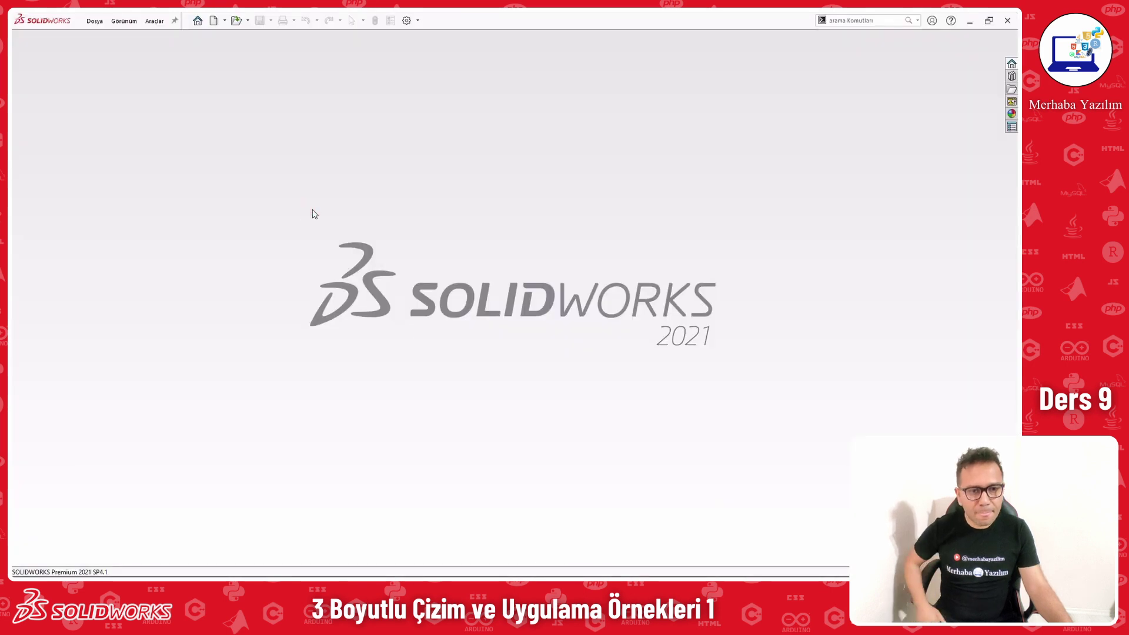
{"action": "left_click", "coordinate": [212, 20]}
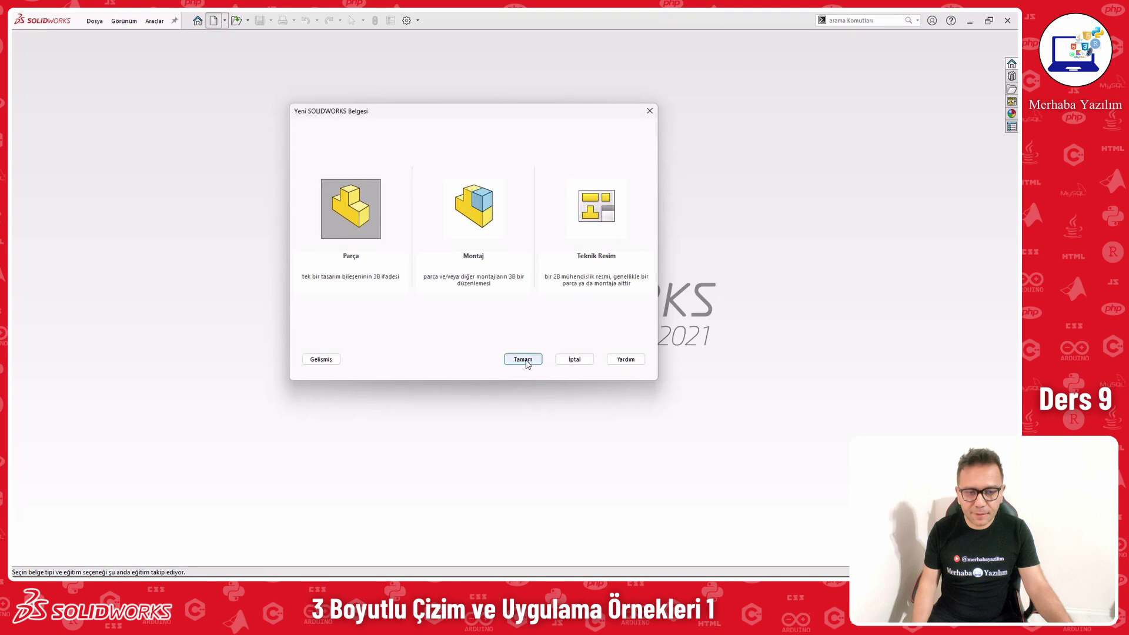
{"action": "left_click", "coordinate": [522, 360]}
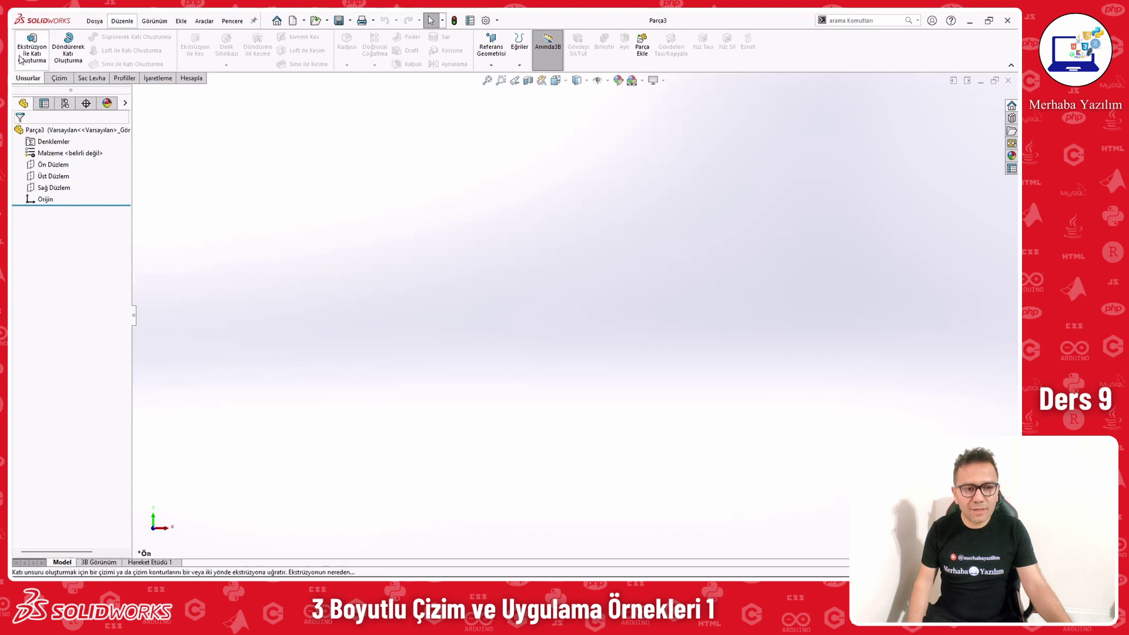
{"action": "left_click", "coordinate": [351, 195]}
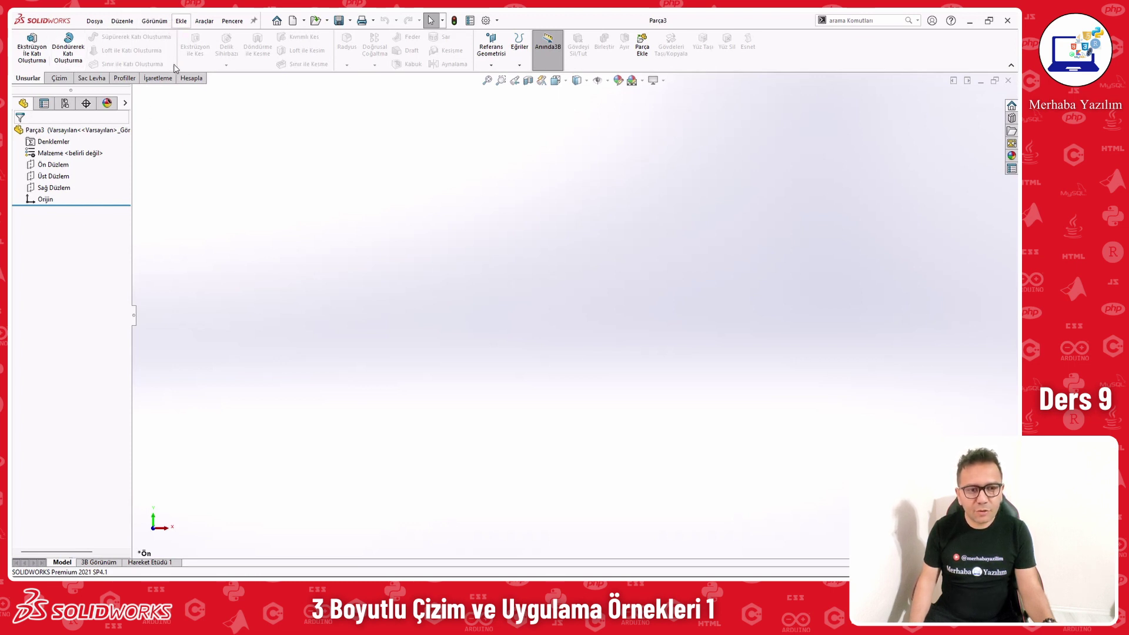
{"action": "left_click", "coordinate": [333, 66]}
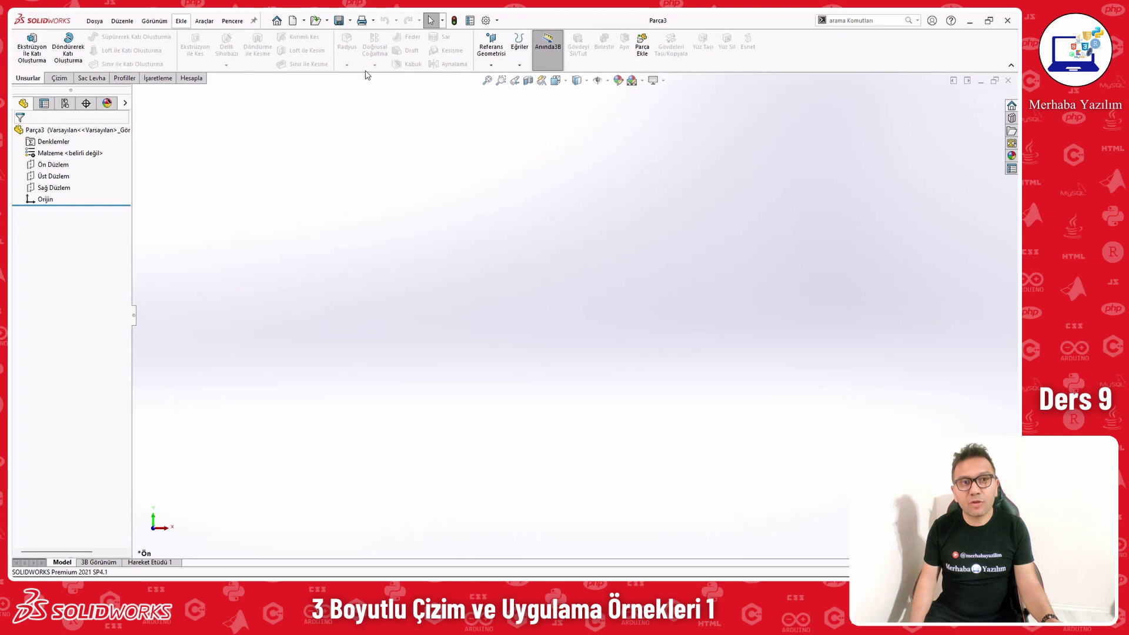
{"action": "left_click", "coordinate": [409, 113]}
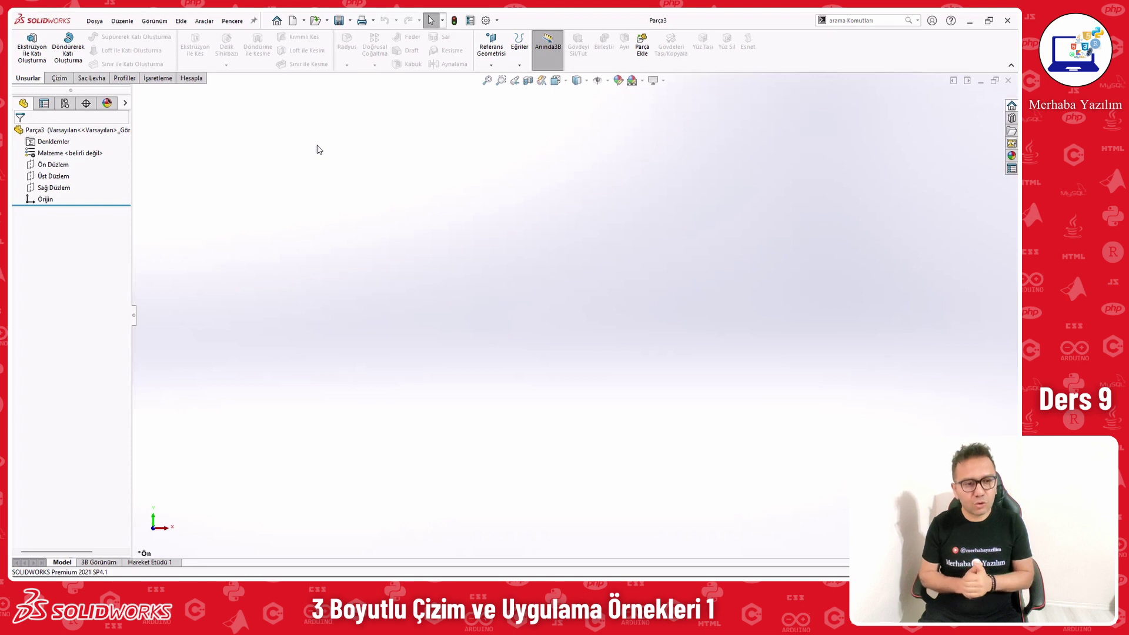
Step: Switch to the Photos app showing the 001.jpg reference drawing
{"action": "key", "text": "alt+Tab"}
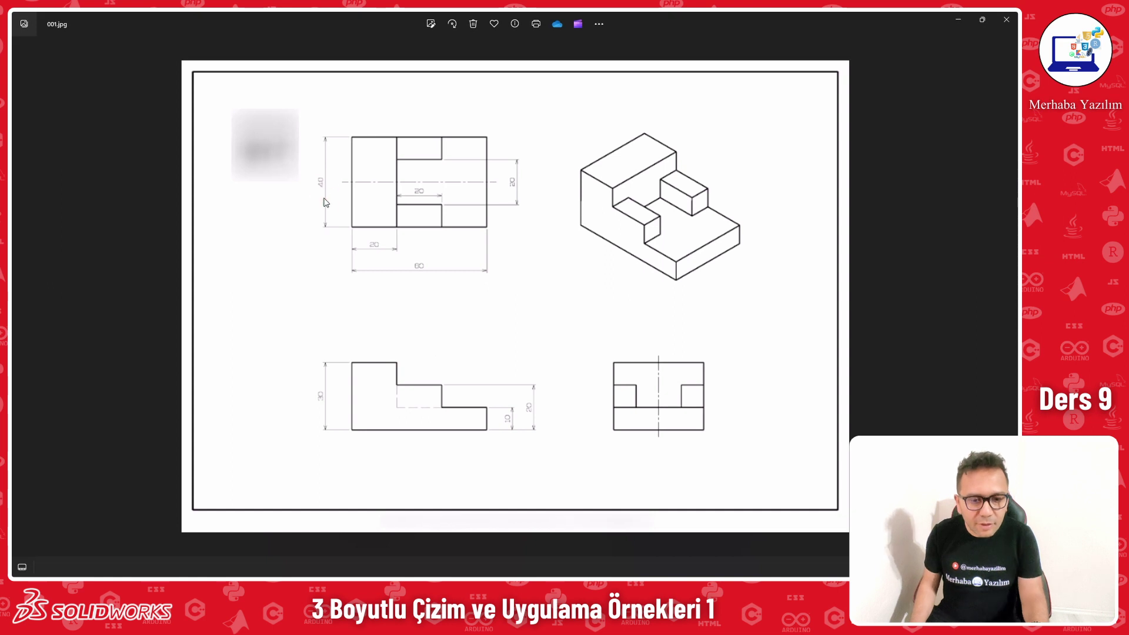
{"action": "scroll", "coordinate": [515, 295], "scroll_direction": "up", "scroll_amount": 1}
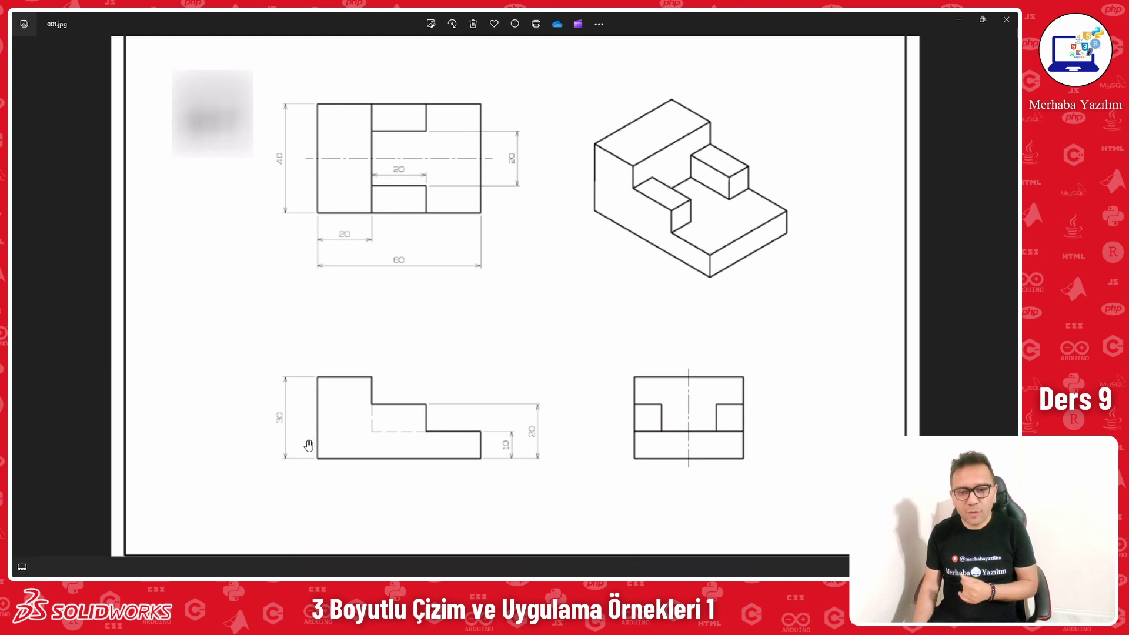
{"action": "left_click", "coordinate": [661, 177]}
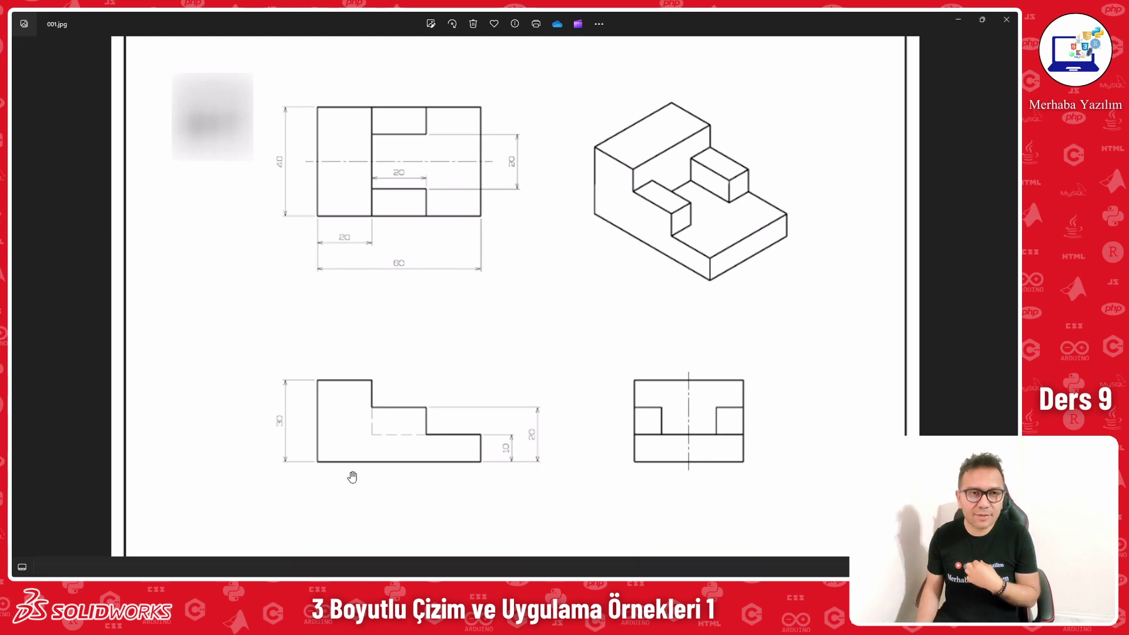
{"action": "scroll", "coordinate": [315, 461], "scroll_direction": "down", "scroll_amount": 2}
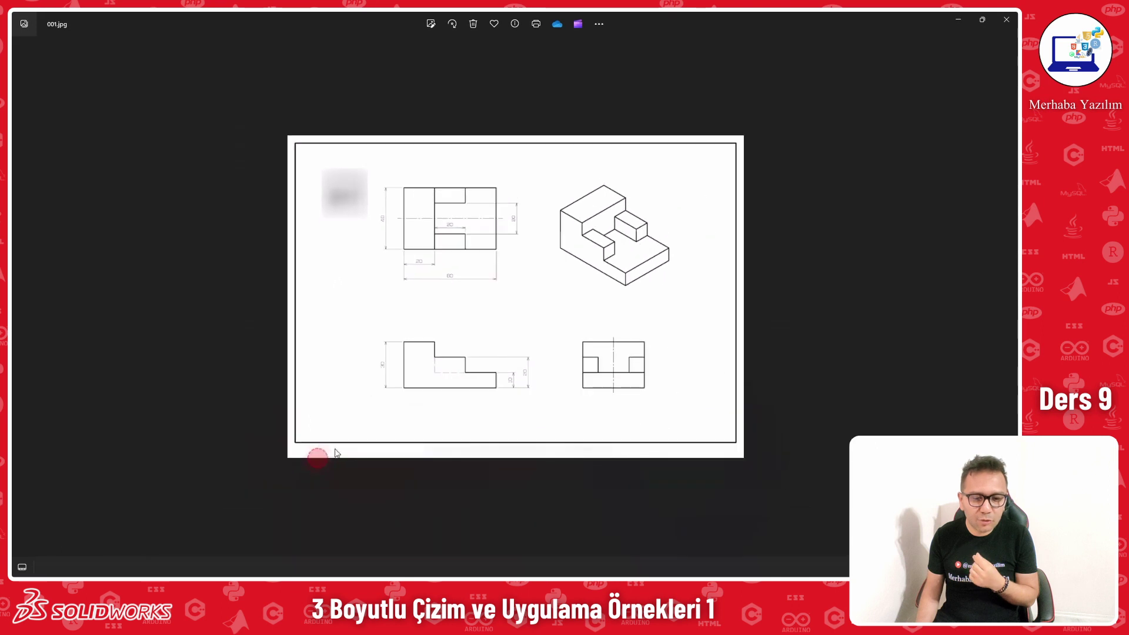
{"action": "scroll", "coordinate": [398, 370], "scroll_direction": "up", "scroll_amount": 2}
{"action": "scroll", "coordinate": [287, 404], "scroll_direction": "up", "scroll_amount": 2}
{"action": "scroll", "coordinate": [303, 310], "scroll_direction": "down", "scroll_amount": 2}
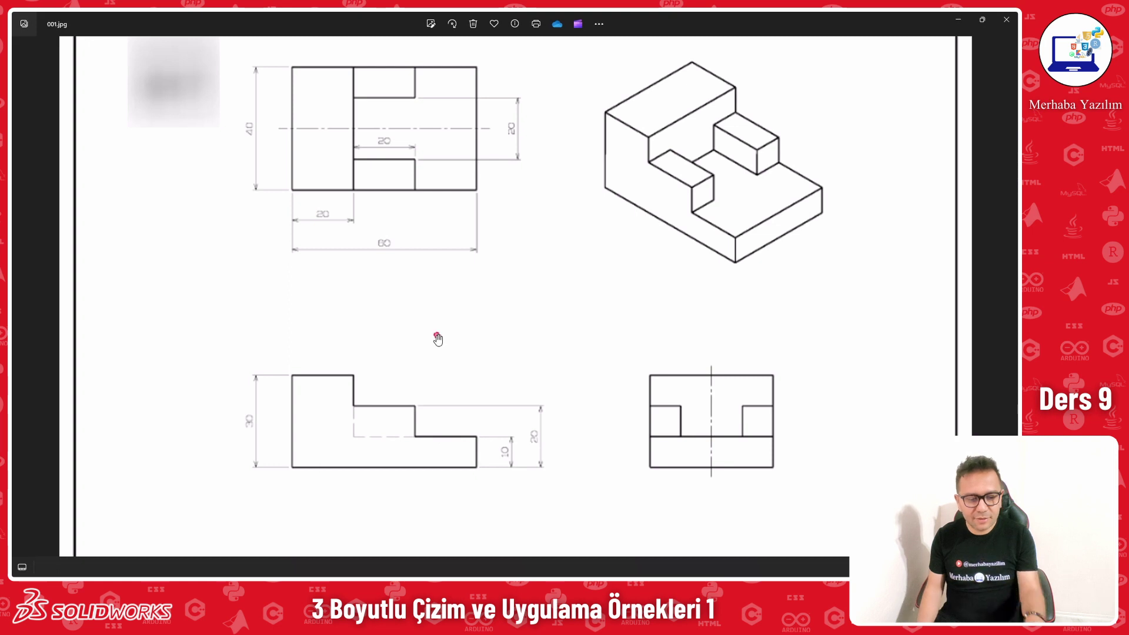
Step: Start a sketch on the front plane (Ön Düzlem) with the Line tool, checking the reference drawing
{"action": "key", "text": "alt+Tab"}
{"action": "left_click", "coordinate": [314, 261]}
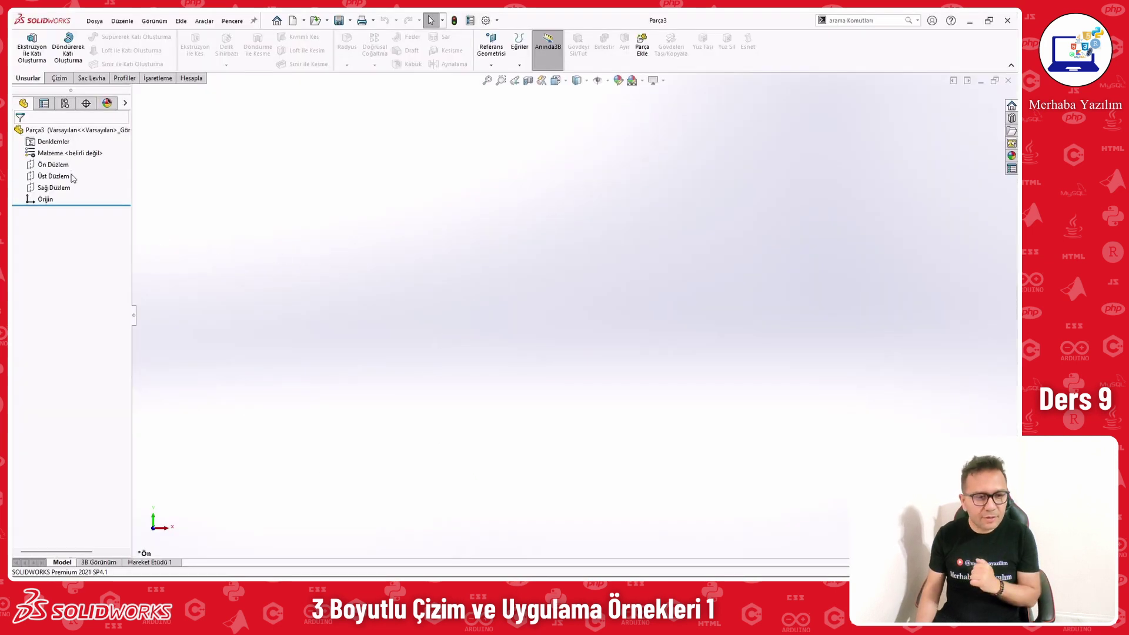
{"action": "left_click", "coordinate": [56, 165]}
{"action": "left_click", "coordinate": [62, 148]}
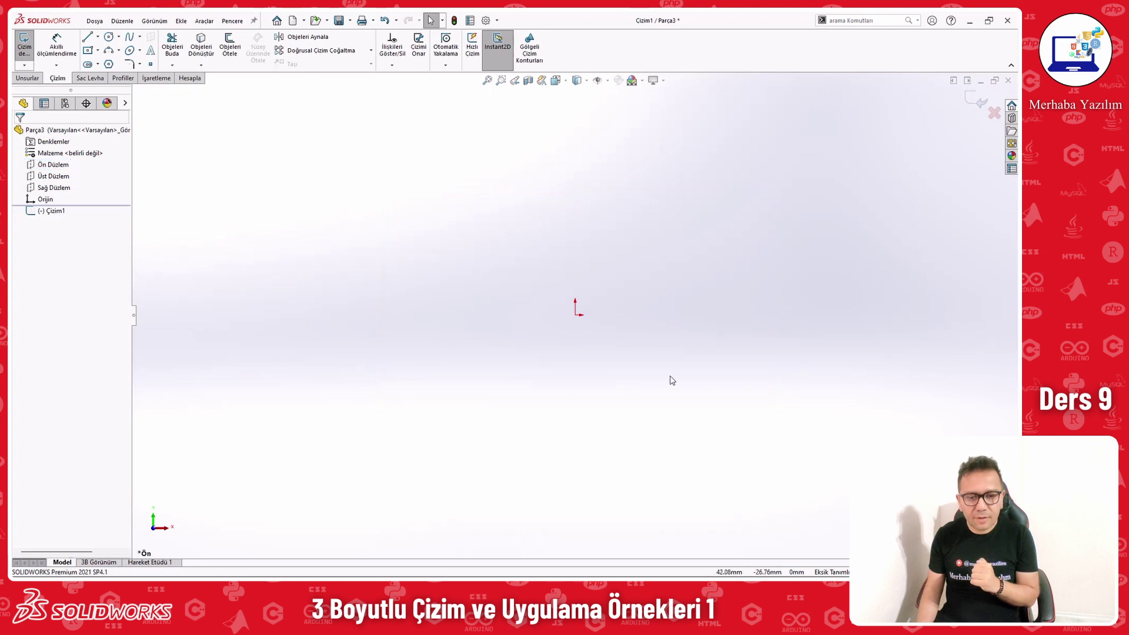
{"action": "right_click_drag", "start_coordinate": [672, 380], "coordinate": [567, 358]}
{"action": "key", "text": "alt+Tab"}
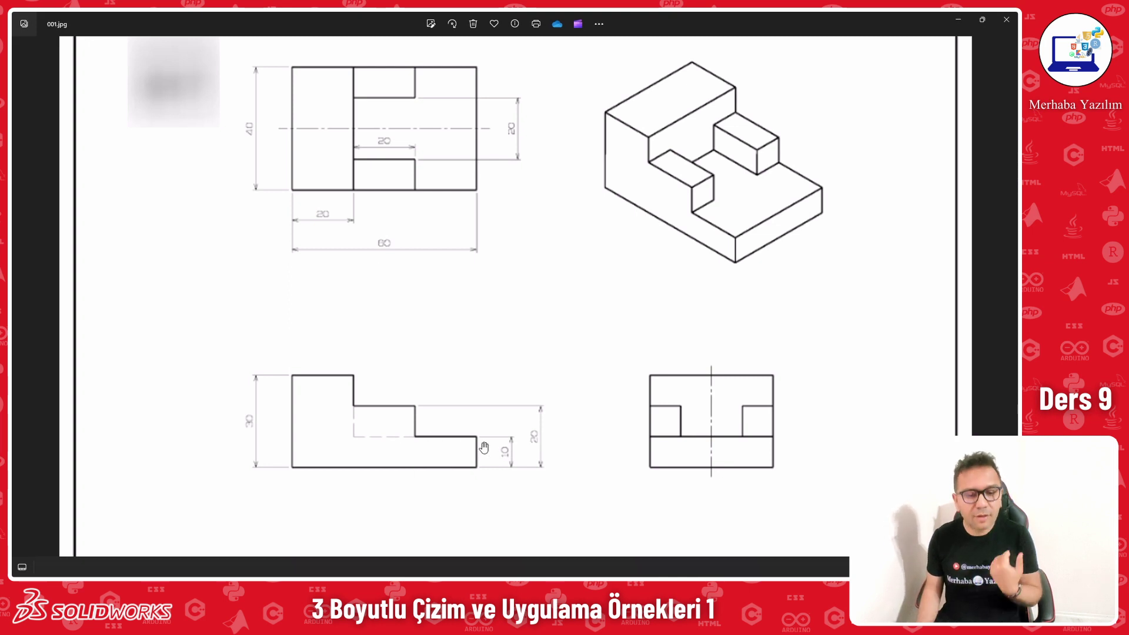
{"action": "key", "text": "alt+Tab"}
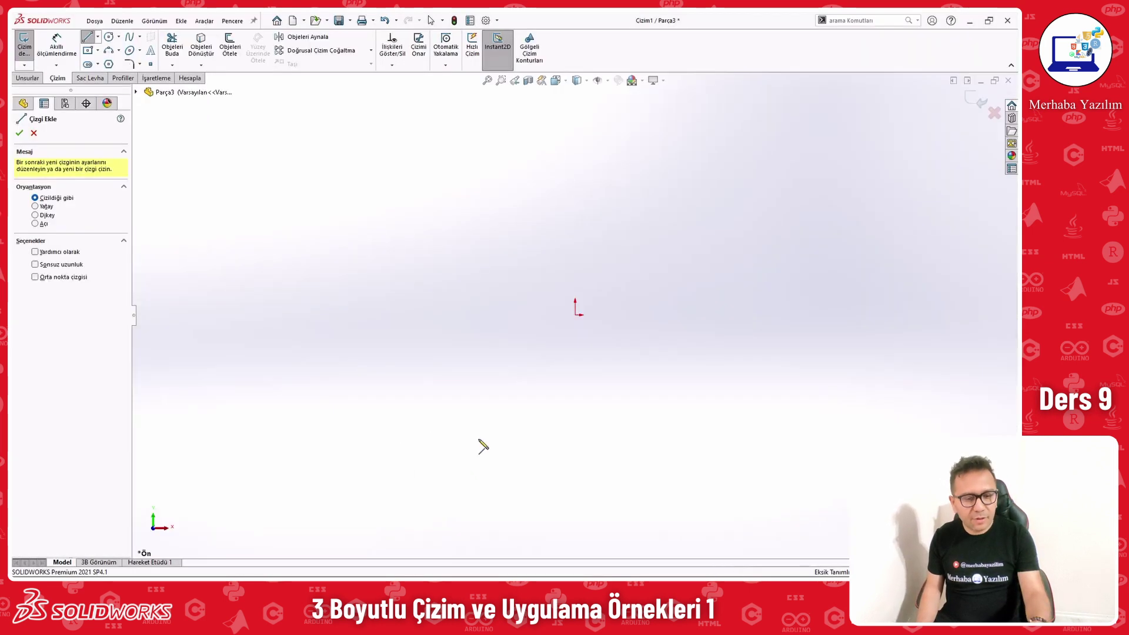
Step: Draw lines from the origin through each stepped-profile corner and back to the origin
{"action": "left_click", "coordinate": [575, 315]}
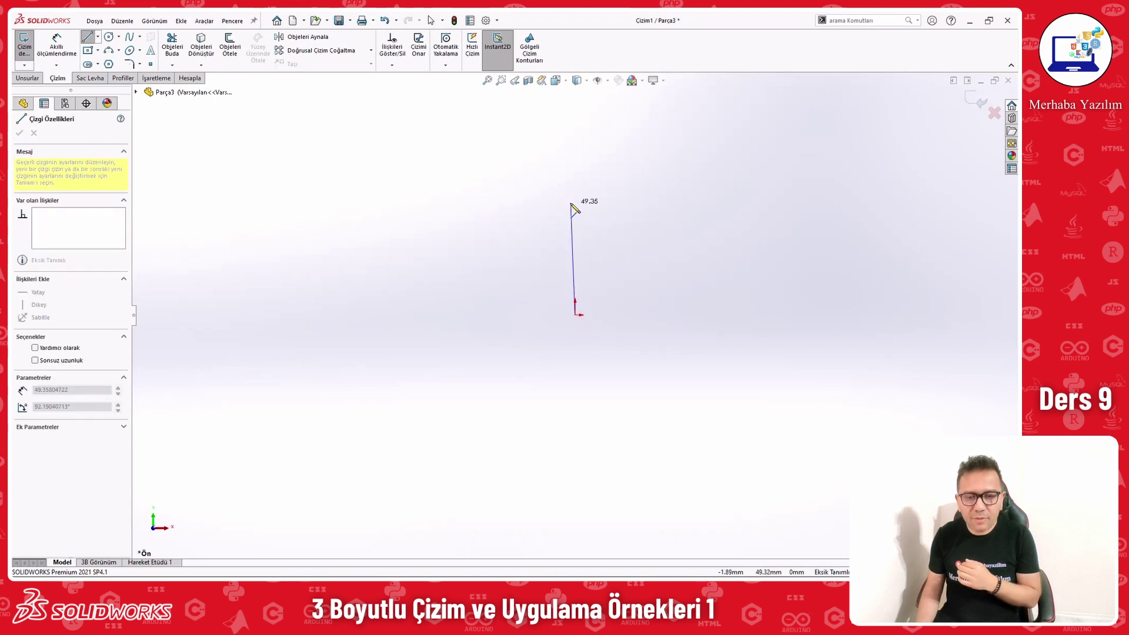
{"action": "left_click", "coordinate": [576, 189]}
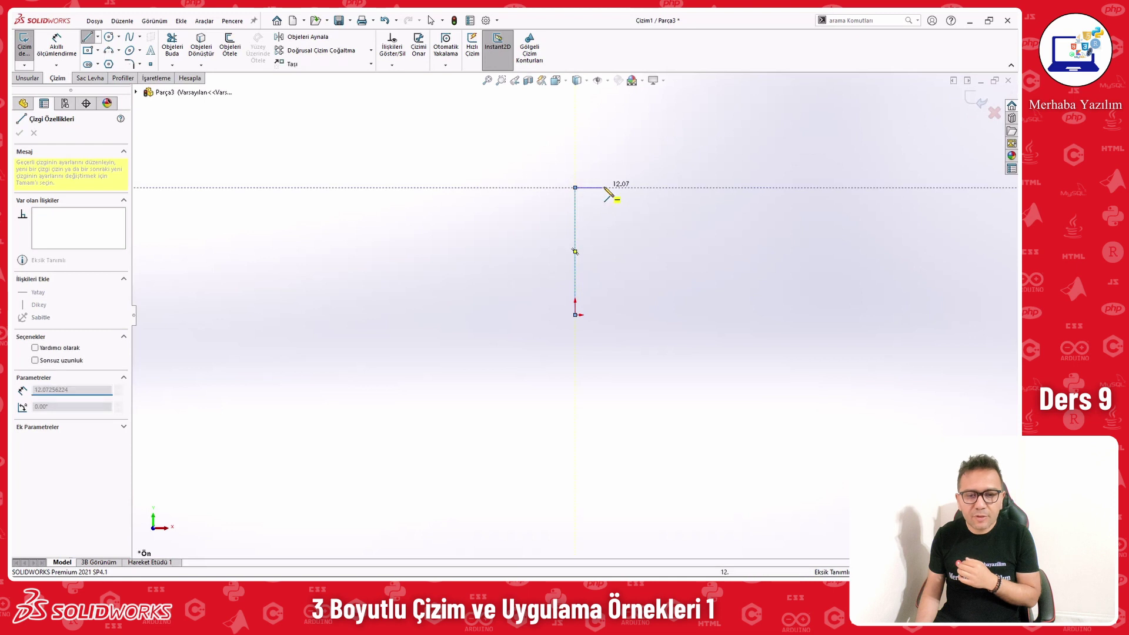
{"action": "left_click", "coordinate": [645, 187]}
{"action": "left_click", "coordinate": [645, 226]}
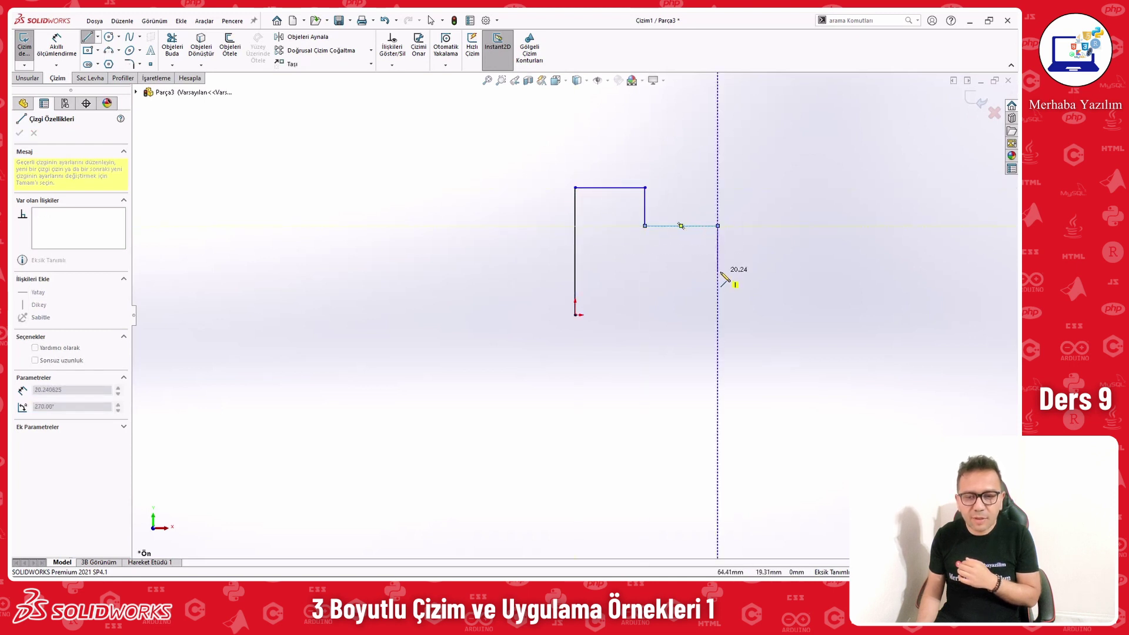
{"action": "left_click", "coordinate": [719, 268]}
{"action": "left_click", "coordinate": [808, 274]}
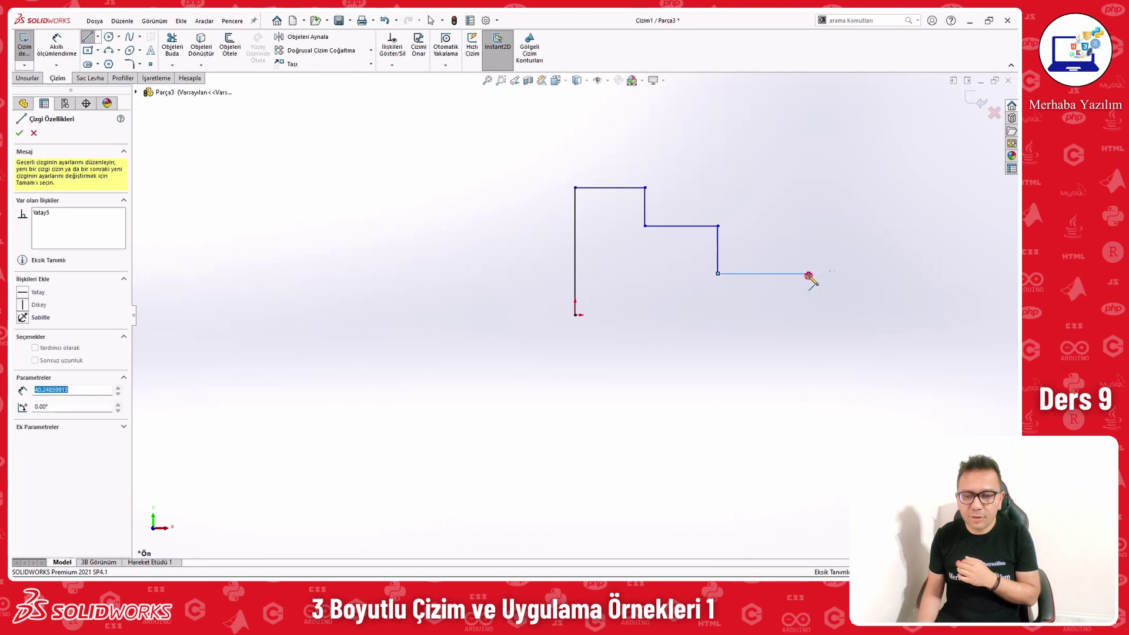
{"action": "left_click", "coordinate": [808, 315]}
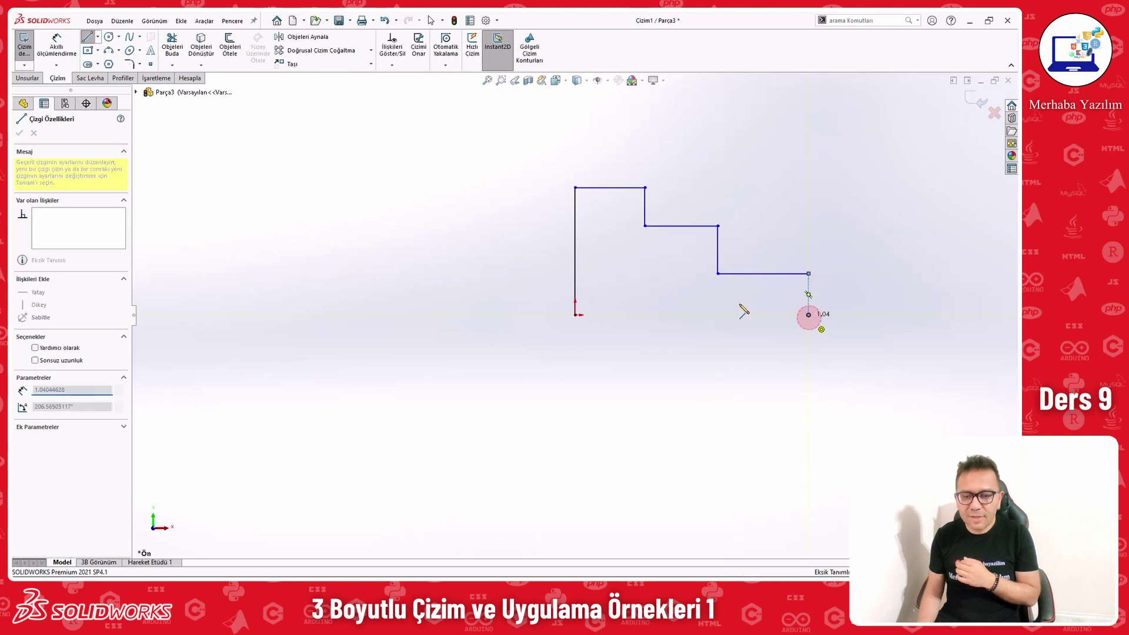
{"action": "left_click", "coordinate": [575, 315]}
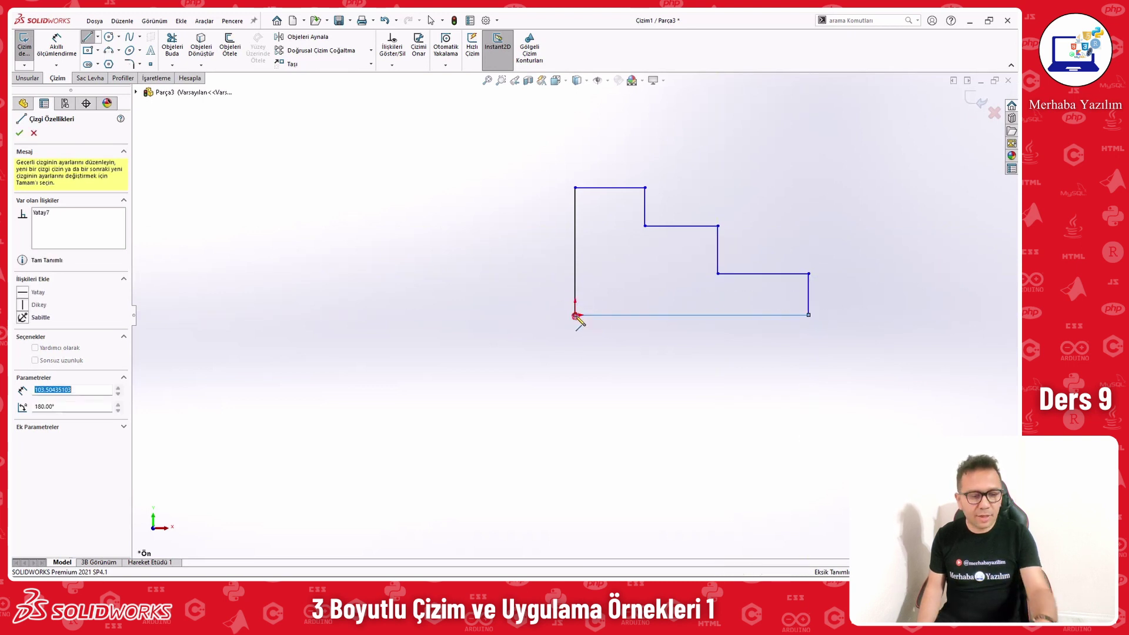
{"action": "key", "text": "Escape"}
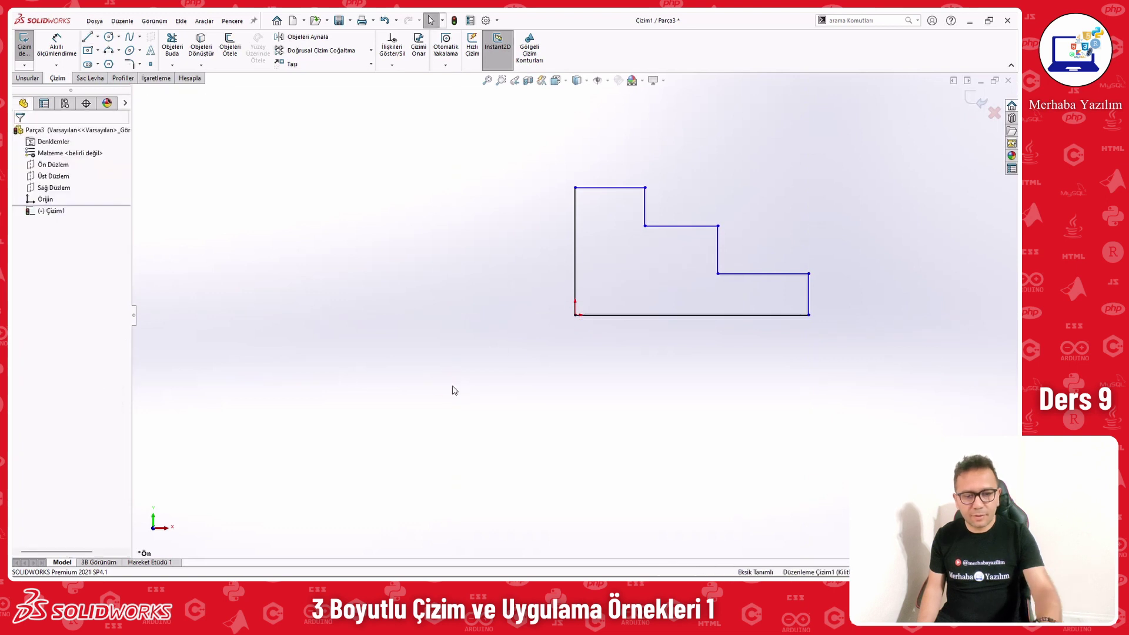
{"action": "key", "text": "alt+Tab"}
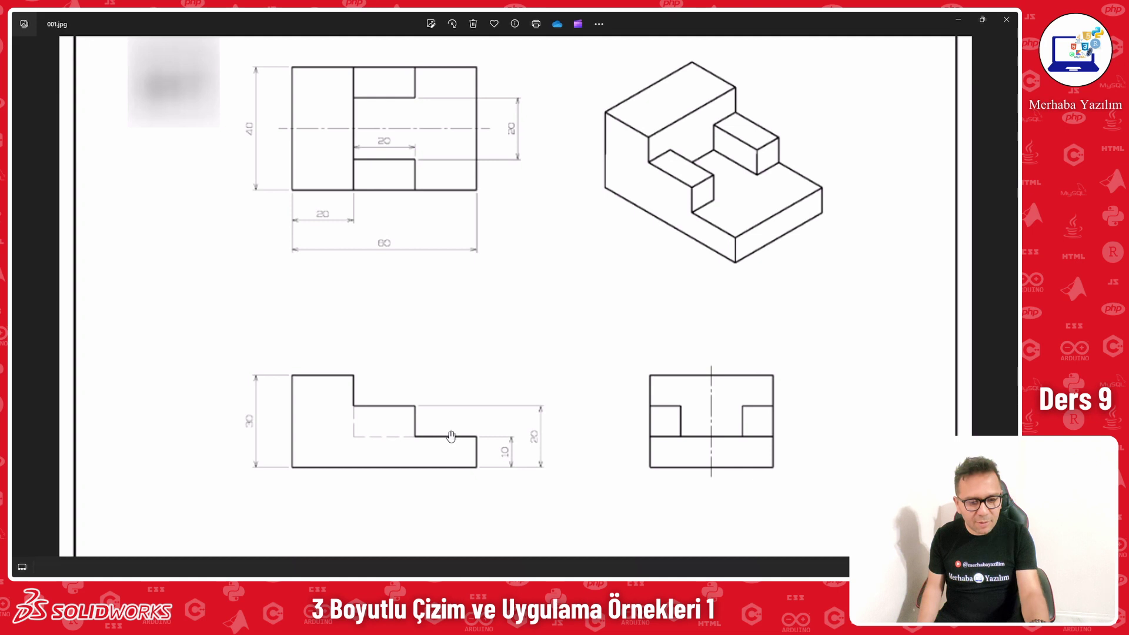
Step: Add a height dimension to the outline's left edge
{"action": "key", "text": "alt+Tab"}
{"action": "left_click", "coordinate": [574, 266]}
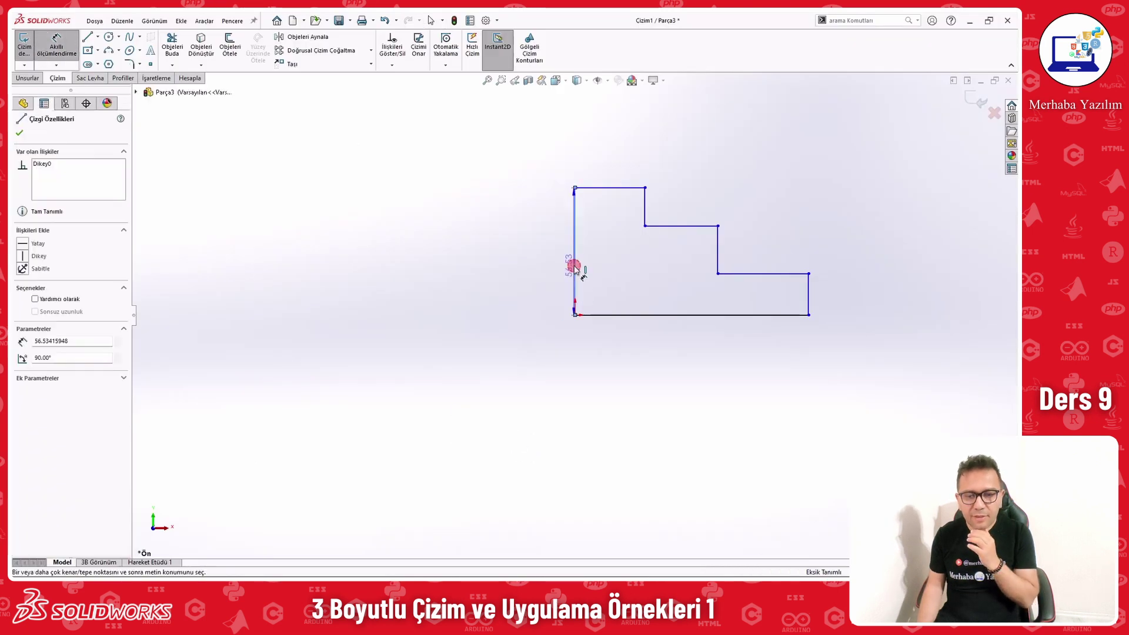
{"action": "left_click", "coordinate": [535, 265]}
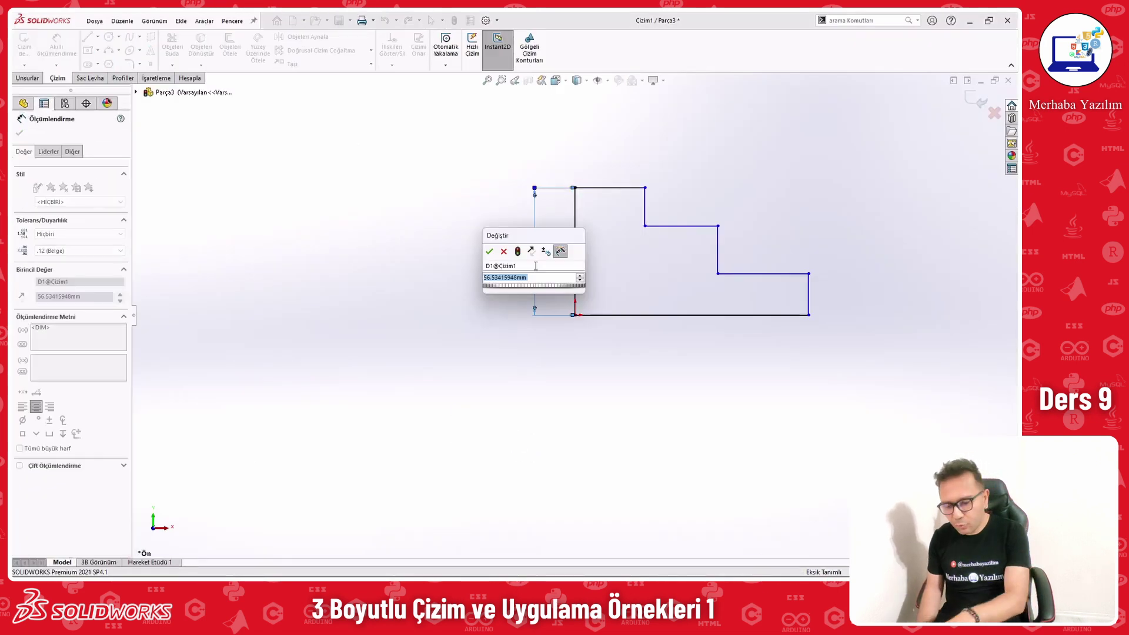
{"action": "left_click", "coordinate": [489, 251]}
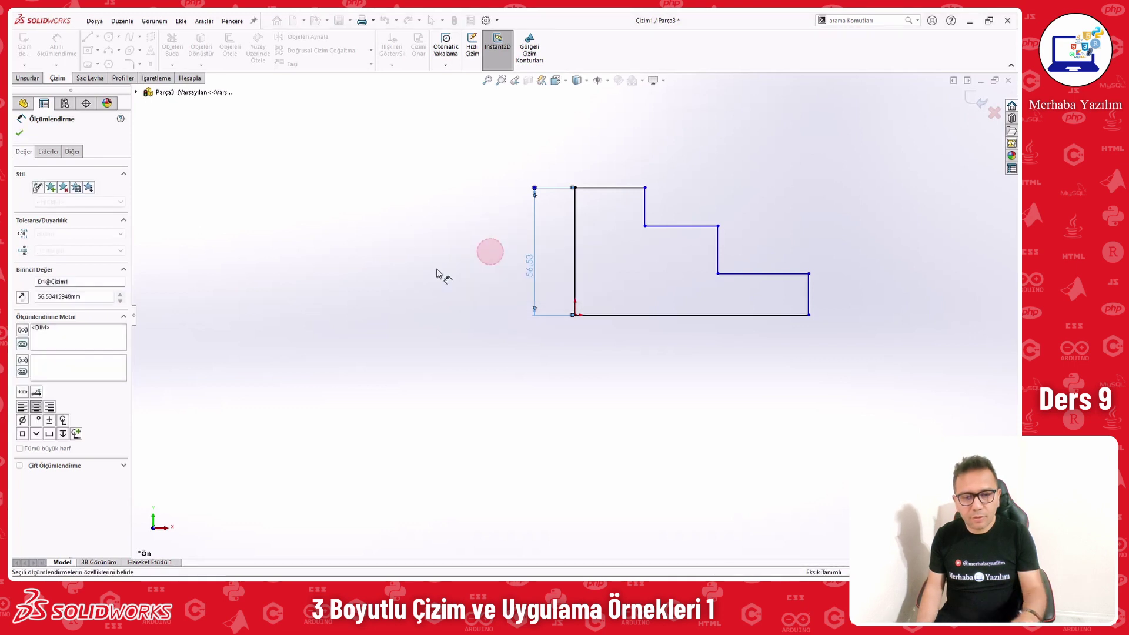
{"action": "key", "text": "Escape"}
{"action": "key", "text": "alt+Tab"}
{"action": "key", "text": "alt+Tab"}
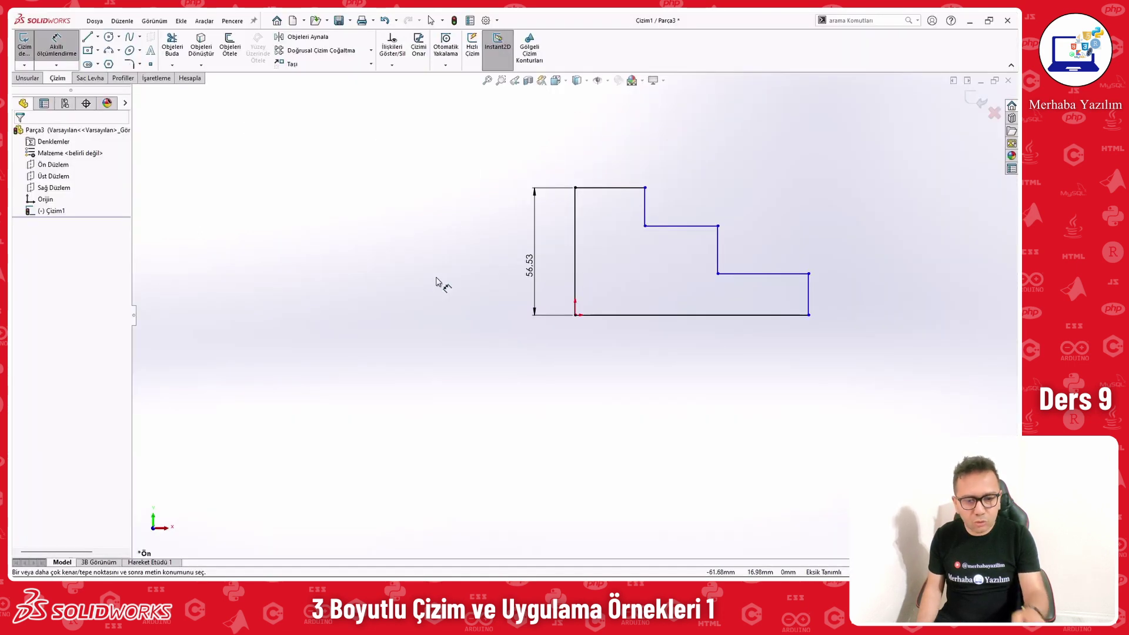
Step: Change that height dimension to 30, then undo it and remove the dimension
{"action": "double_click", "coordinate": [531, 264]}
{"action": "type", "text": "30"}
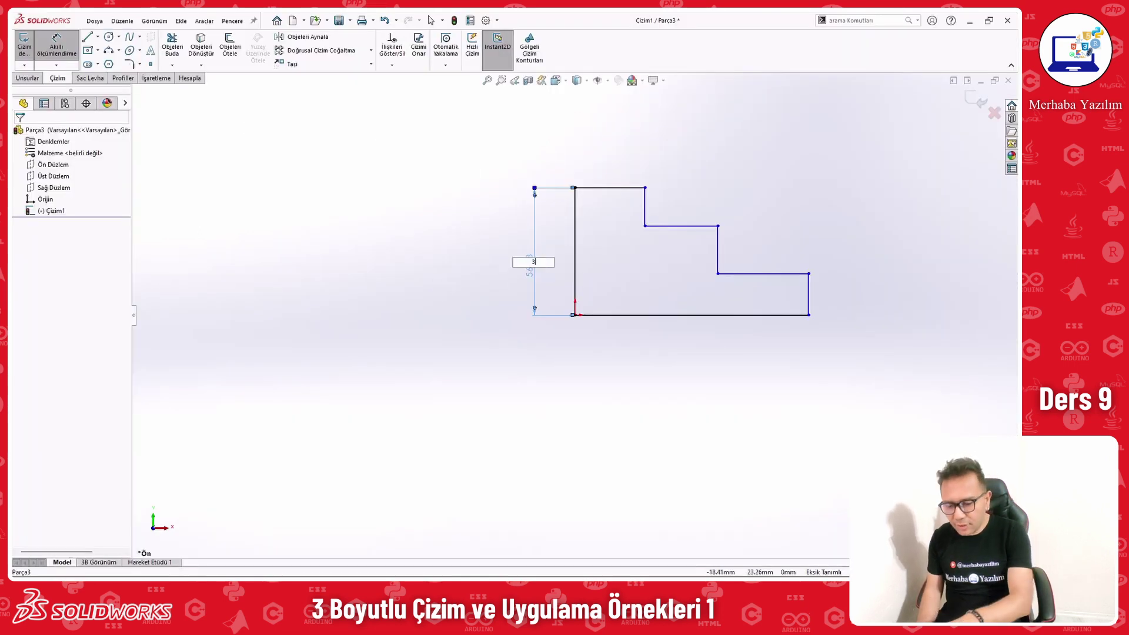
{"action": "key", "text": "Return"}
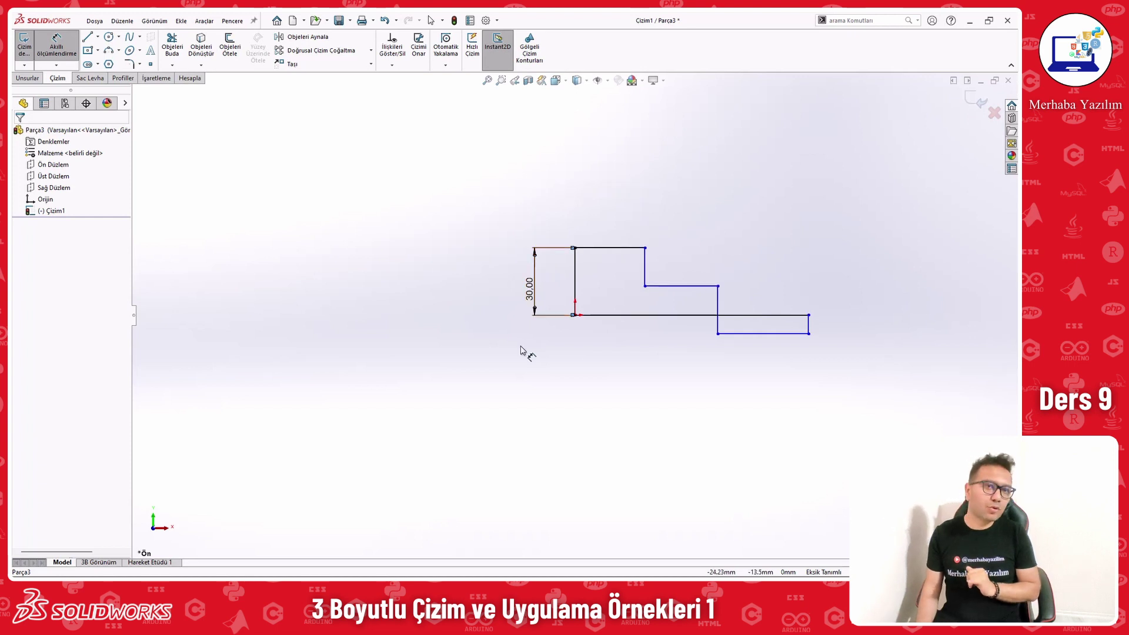
{"action": "key", "text": "ctrl+z"}
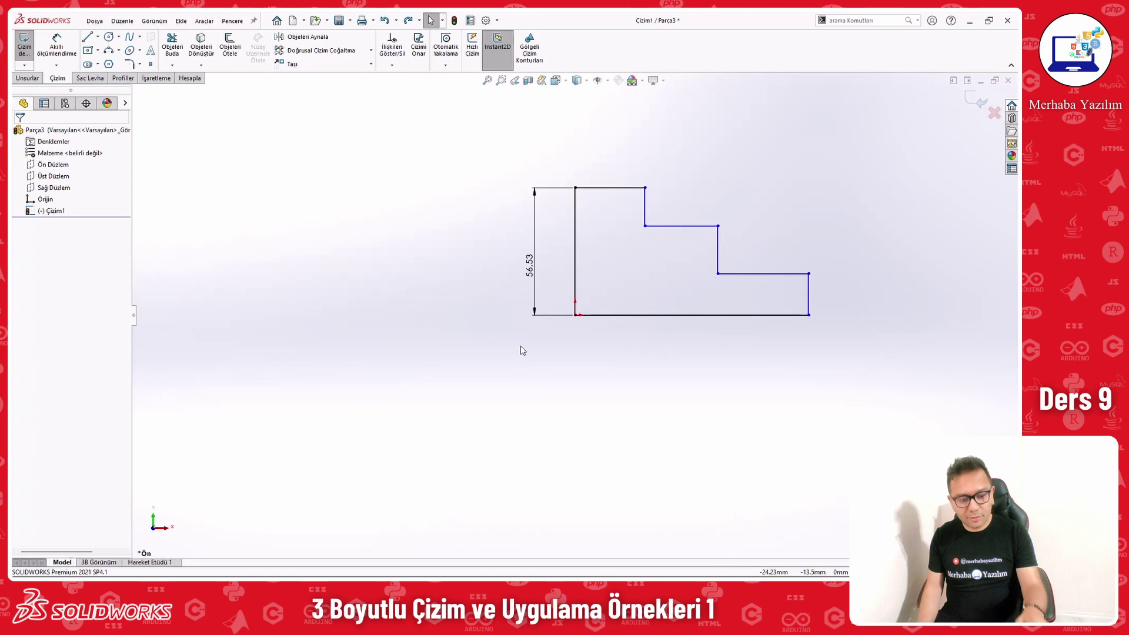
{"action": "key", "text": "ctrl+z"}
{"action": "left_click", "coordinate": [521, 348]}
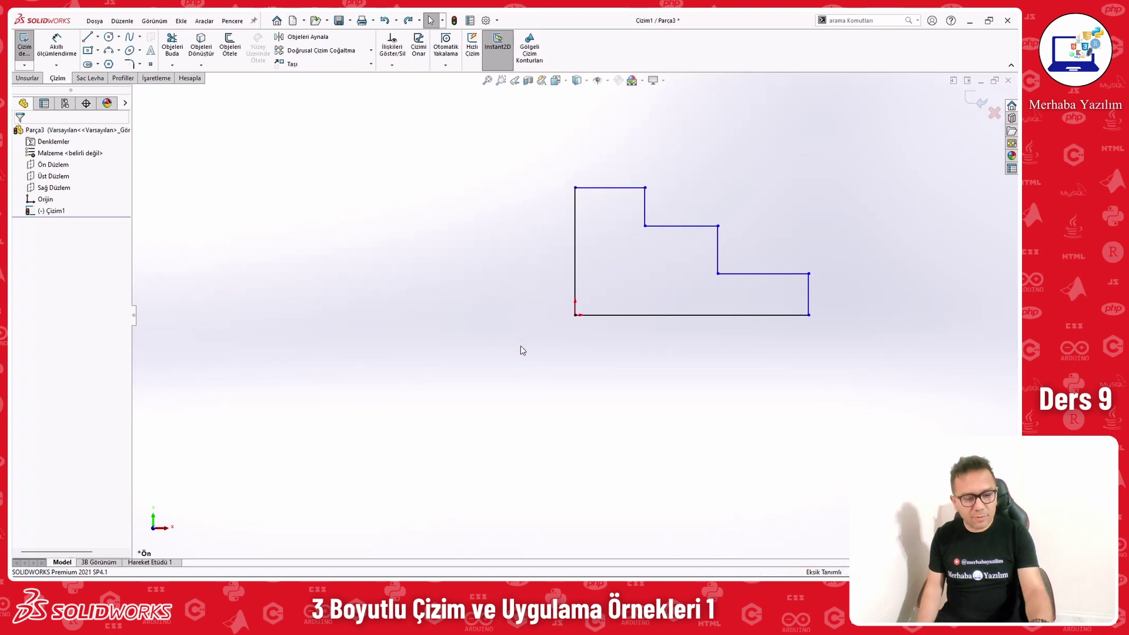
Step: Zoom the sketch to fit and dimension the right edge to 10 mm
{"action": "key", "text": "alt+Tab"}
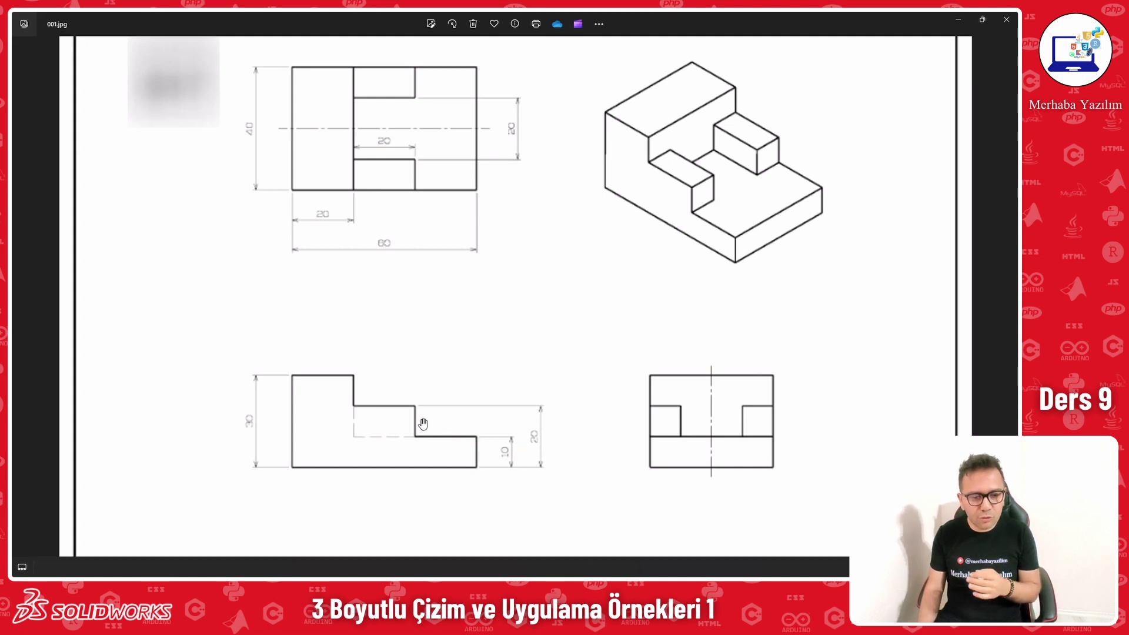
{"action": "key", "text": "alt+Tab"}
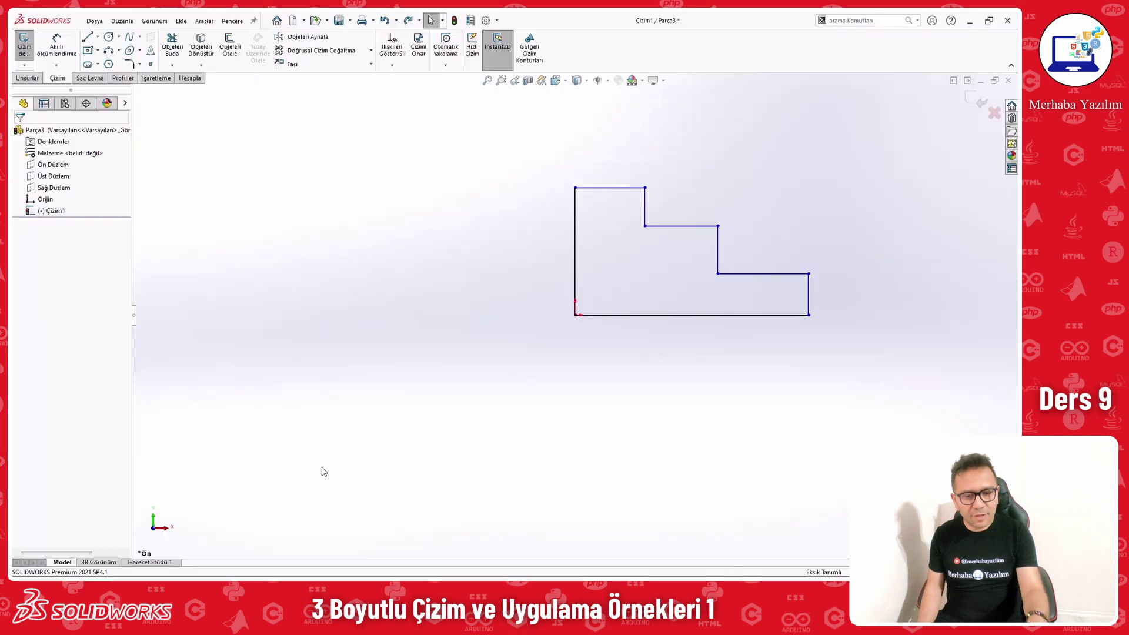
{"action": "key", "text": "f"}
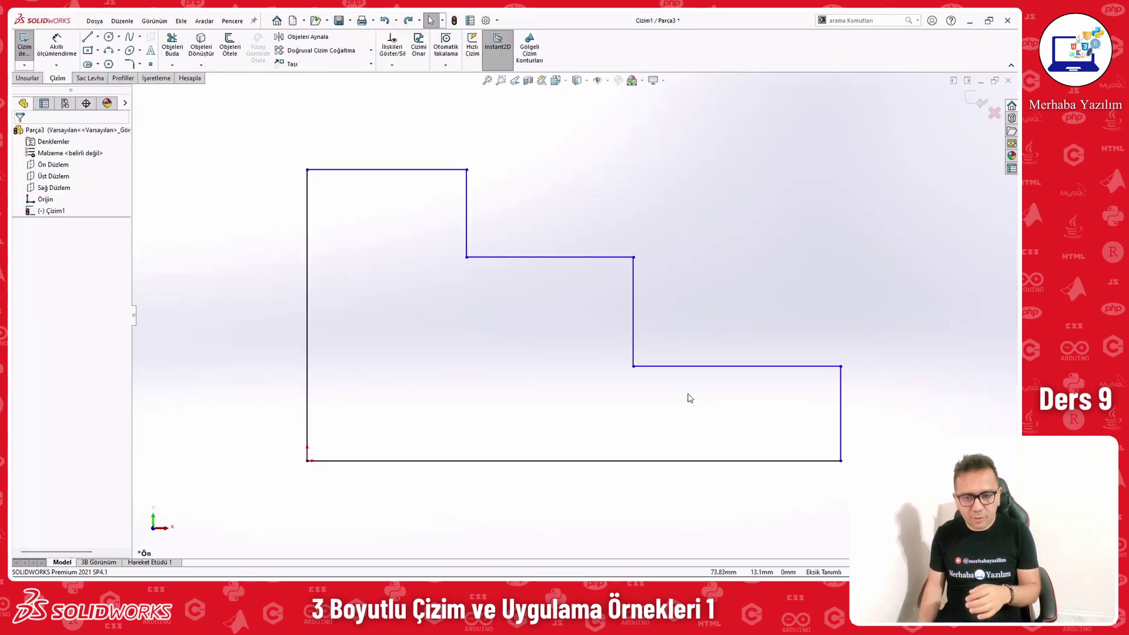
{"action": "right_click_drag", "start_coordinate": [757, 303], "coordinate": [763, 244]}
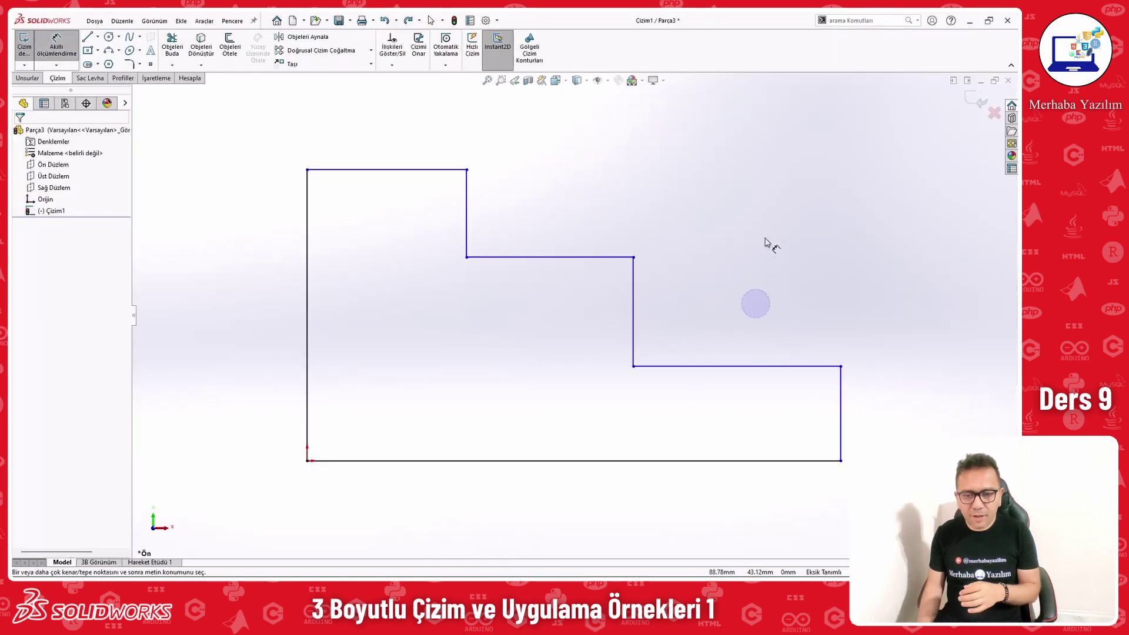
{"action": "left_click", "coordinate": [840, 399]}
{"action": "left_click", "coordinate": [891, 408]}
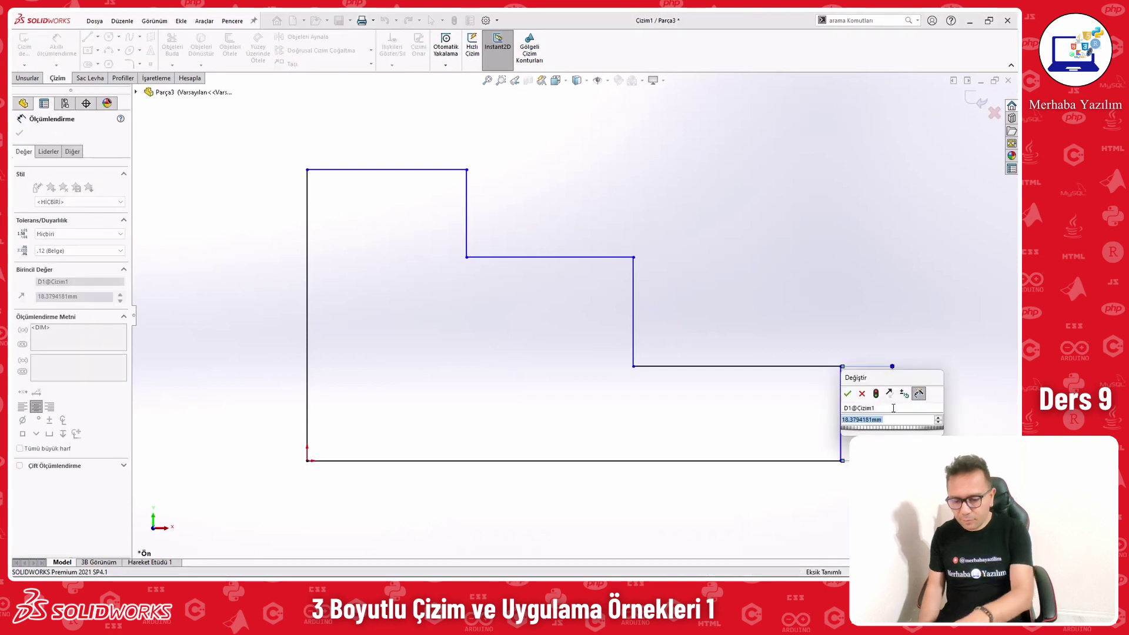
{"action": "type", "text": "10"}
{"action": "key", "text": "Return"}
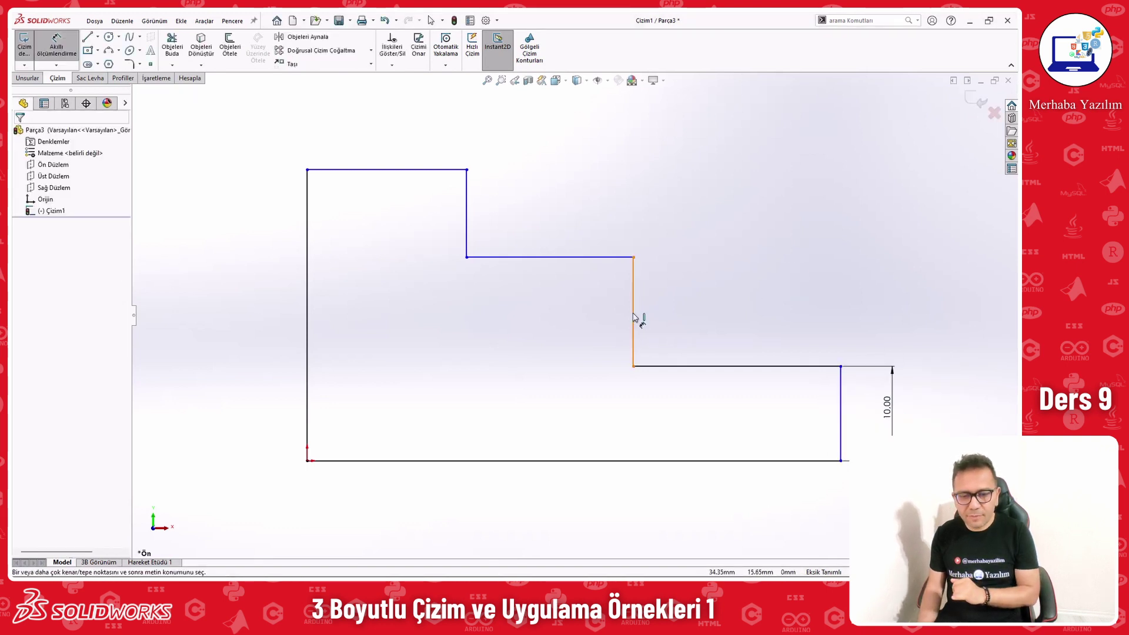
Step: Dimension the middle step 20 mm above the base and the left edge 30 mm tall
{"action": "left_click", "coordinate": [606, 258]}
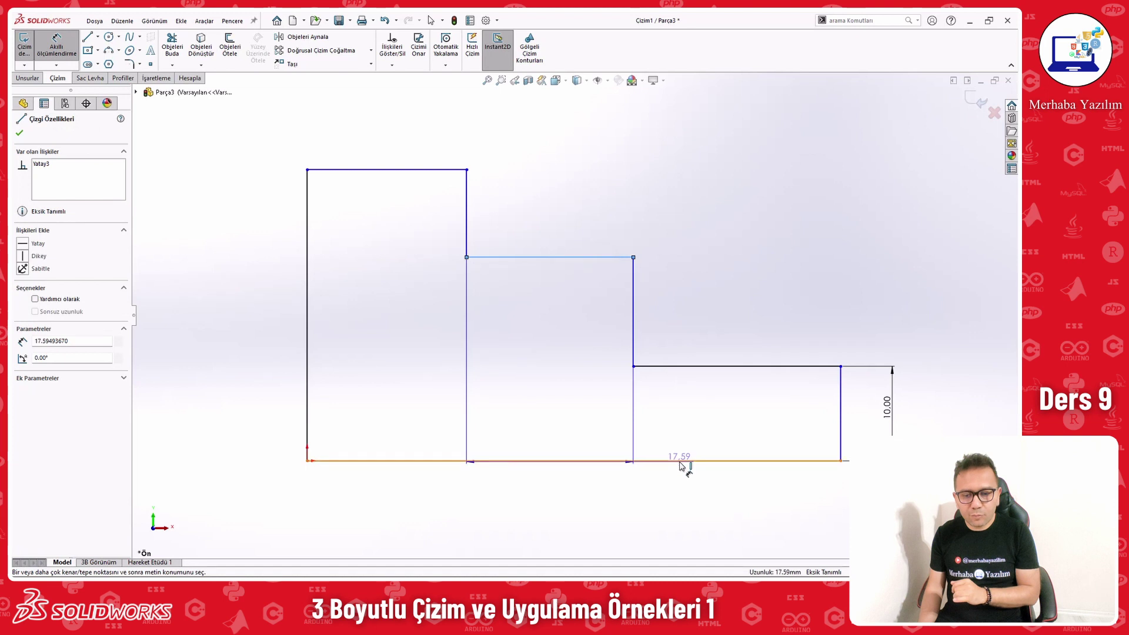
{"action": "left_click", "coordinate": [681, 460]}
{"action": "left_click", "coordinate": [945, 378]}
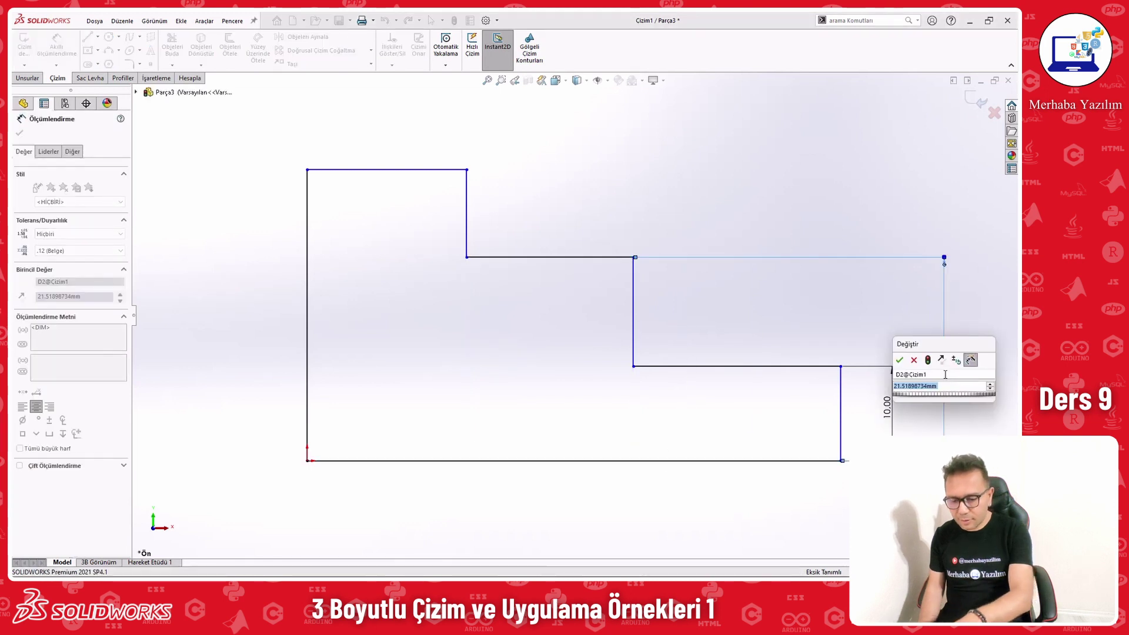
{"action": "key", "text": "Return"}
{"action": "type", "text": "20"}
{"action": "key", "text": "Return"}
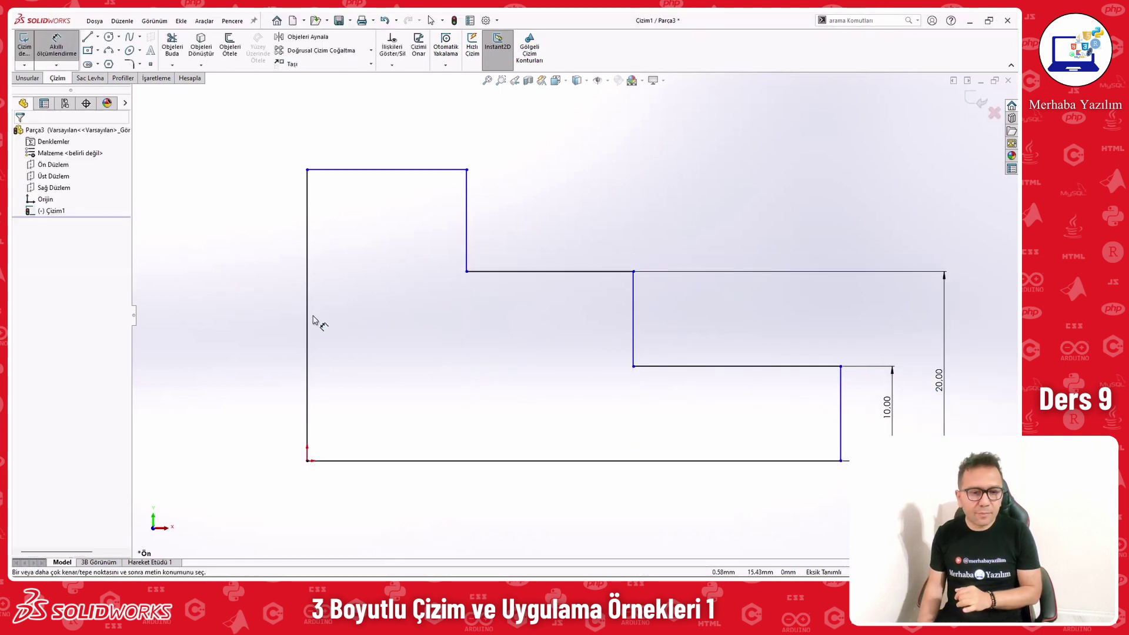
{"action": "left_click", "coordinate": [308, 328]}
{"action": "left_click", "coordinate": [227, 323]}
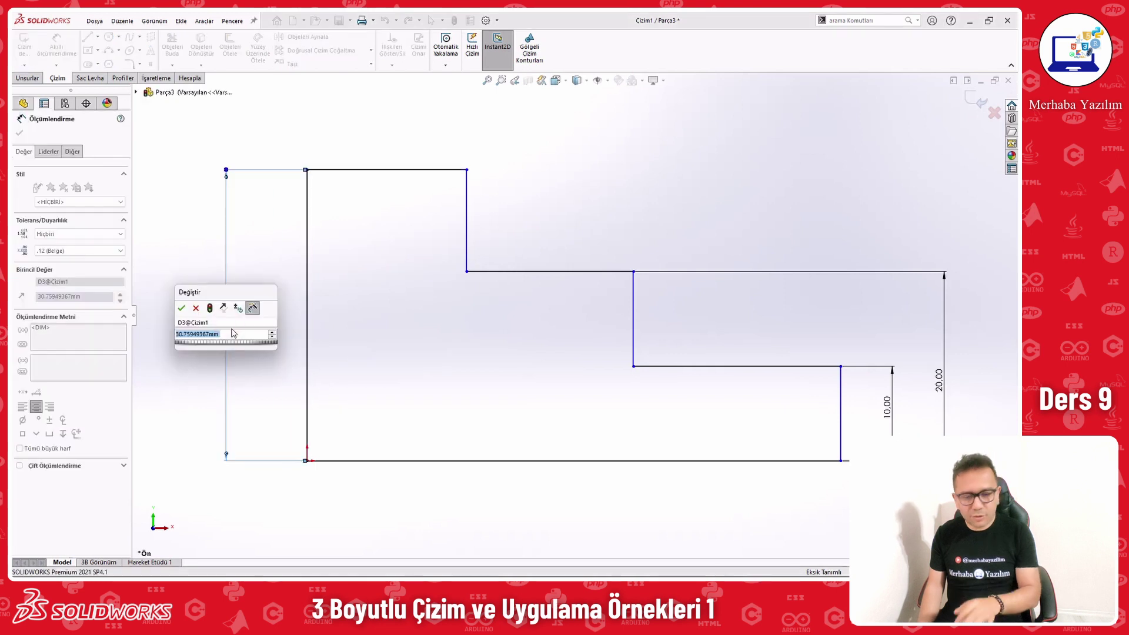
{"action": "type", "text": "30"}
{"action": "key", "text": "Return"}
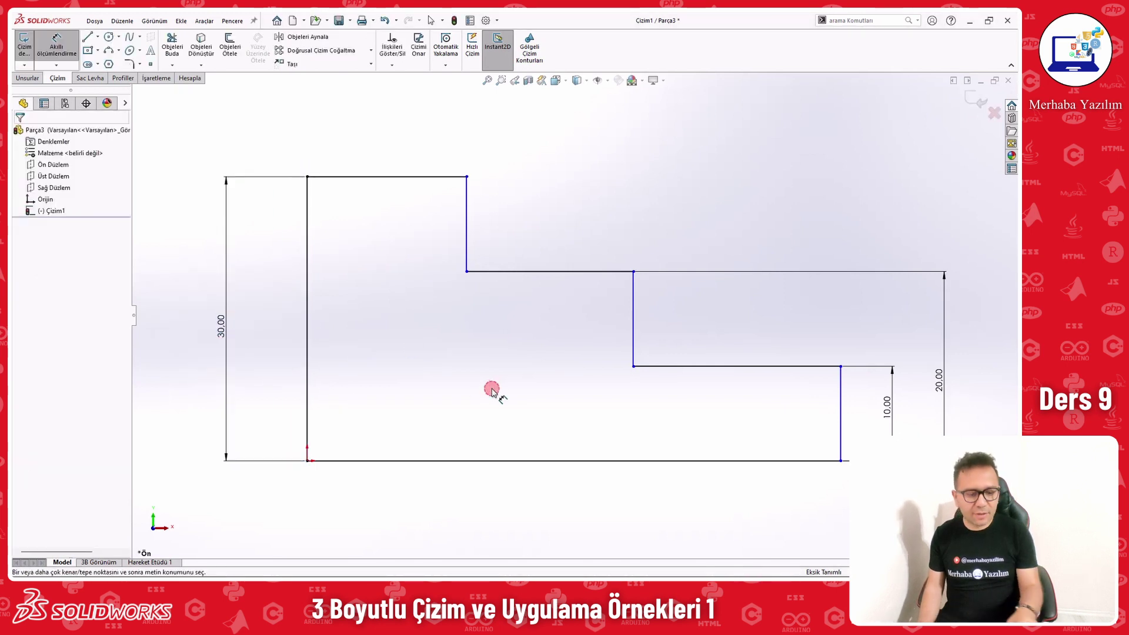
{"action": "key", "text": "alt+Tab"}
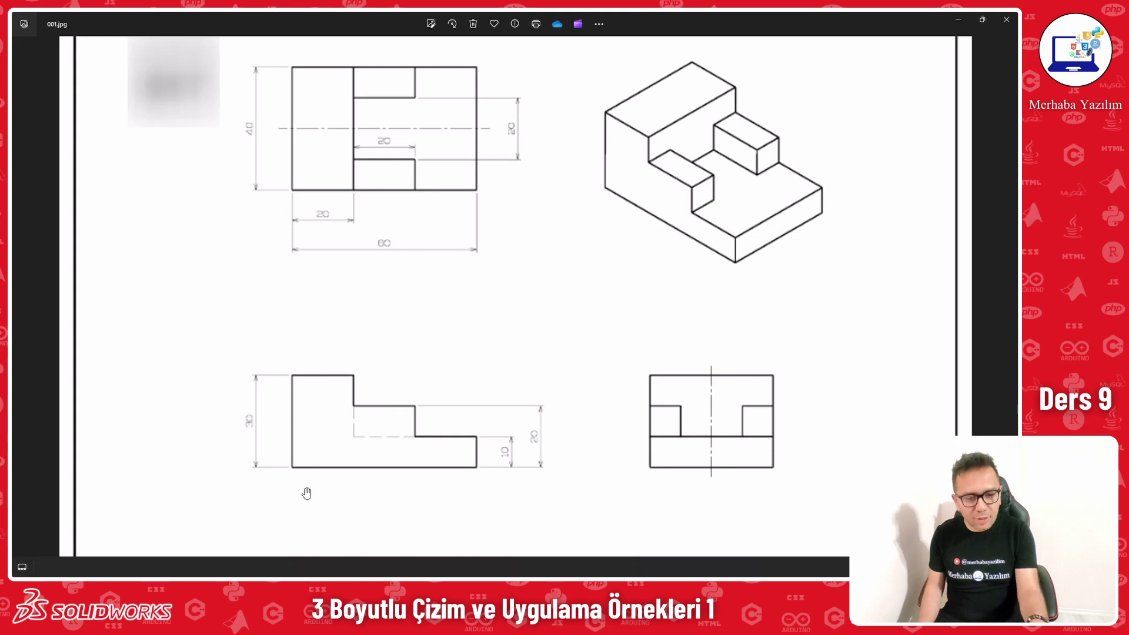
Step: Dimension the top step's width to 20 mm
{"action": "key", "text": "alt+Tab"}
{"action": "left_click", "coordinate": [415, 176]}
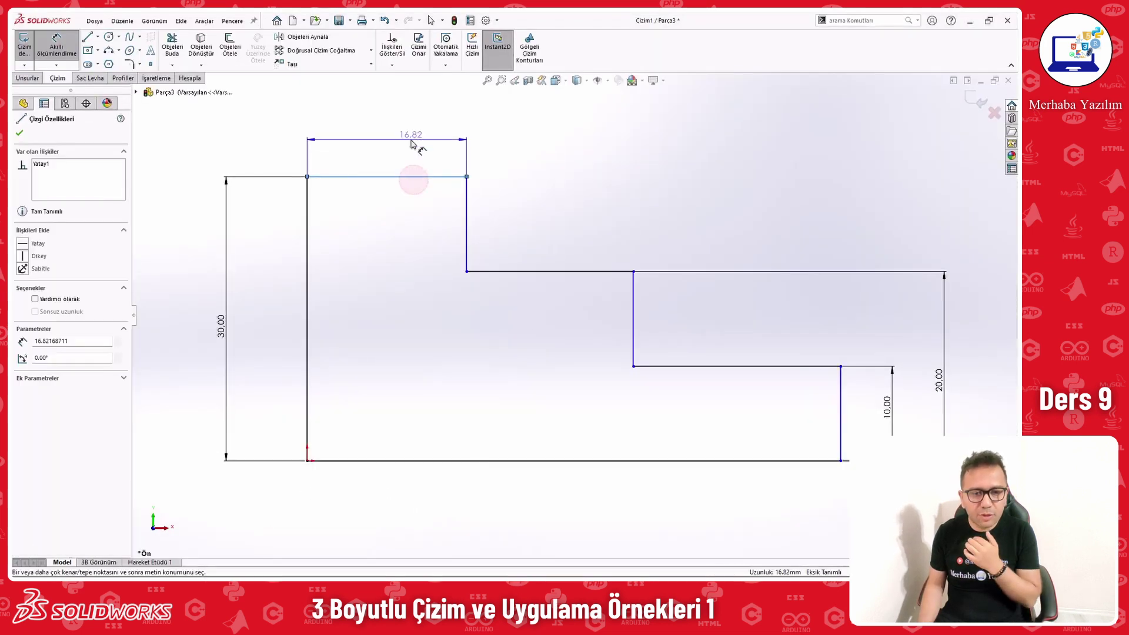
{"action": "left_click", "coordinate": [412, 142]}
{"action": "type", "text": "20"}
{"action": "key", "text": "Return"}
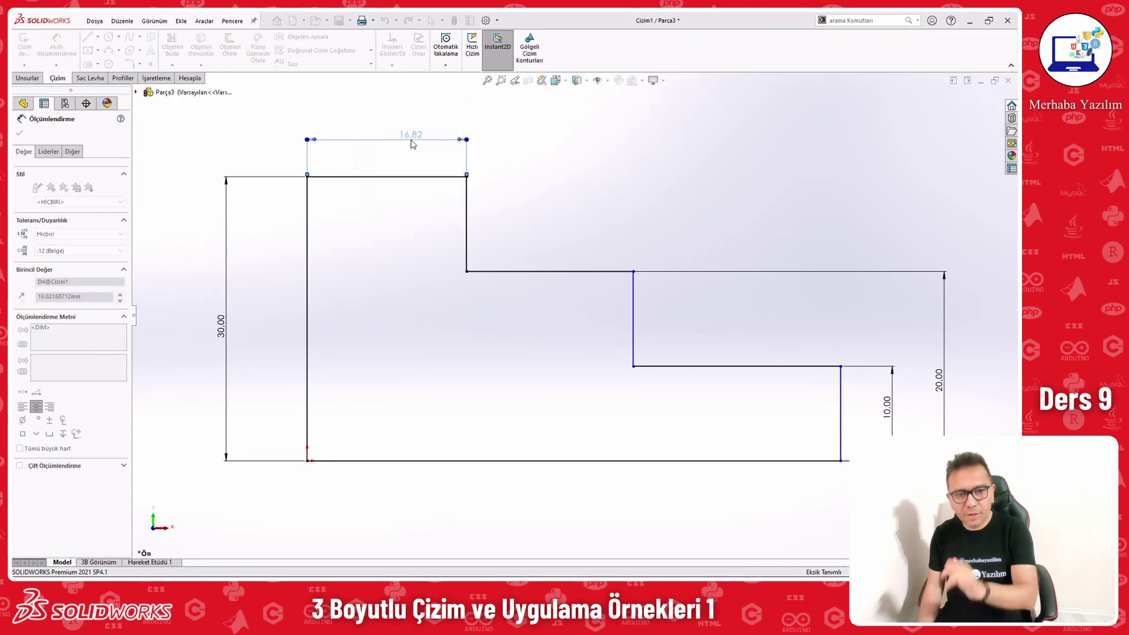
{"action": "left_click", "coordinate": [383, 272]}
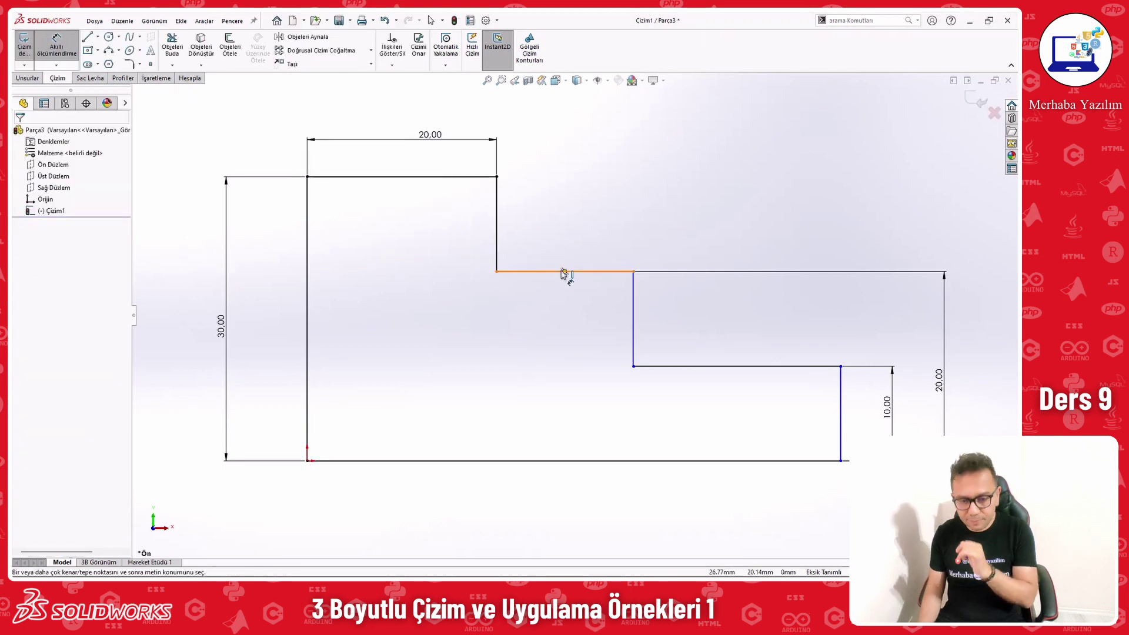
Step: Dimension the middle step width to 20 mm and the base length to 60 mm
{"action": "left_click", "coordinate": [563, 274]}
{"action": "left_click", "coordinate": [558, 189]}
{"action": "type", "text": "20"}
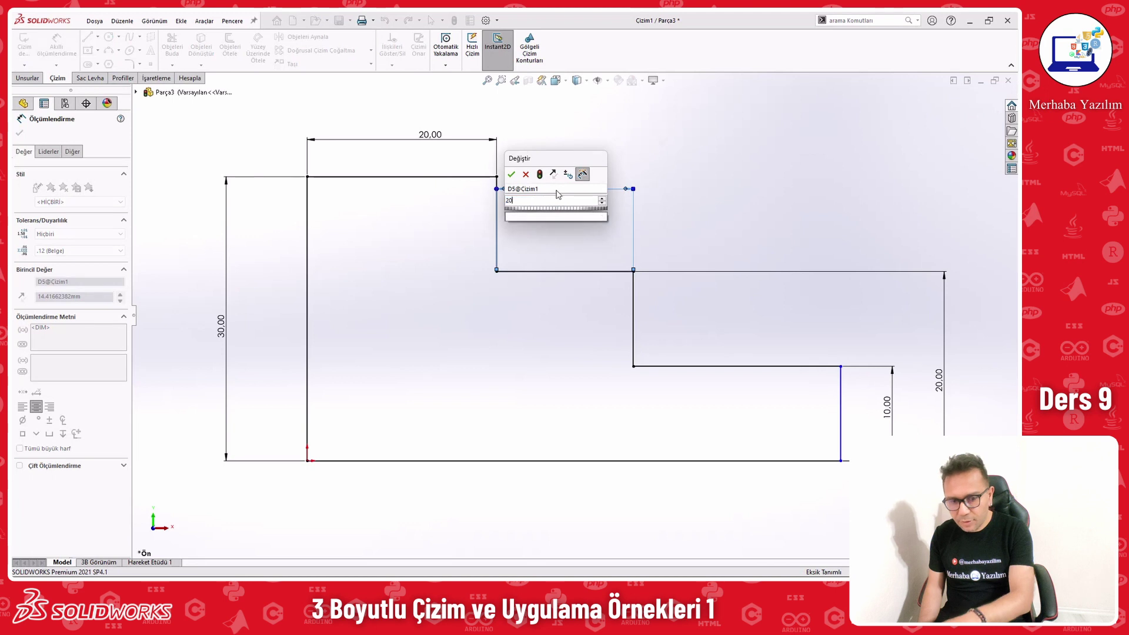
{"action": "key", "text": "Return"}
{"action": "left_click", "coordinate": [527, 340]}
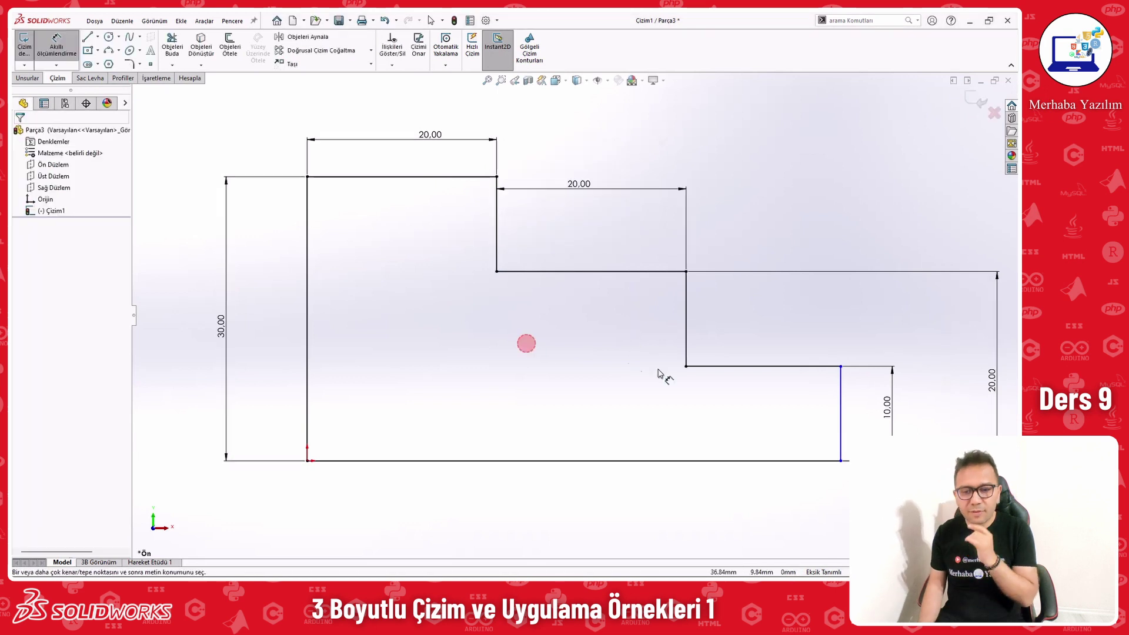
{"action": "left_click", "coordinate": [547, 461]}
{"action": "left_click", "coordinate": [552, 504]}
{"action": "type", "text": "60"}
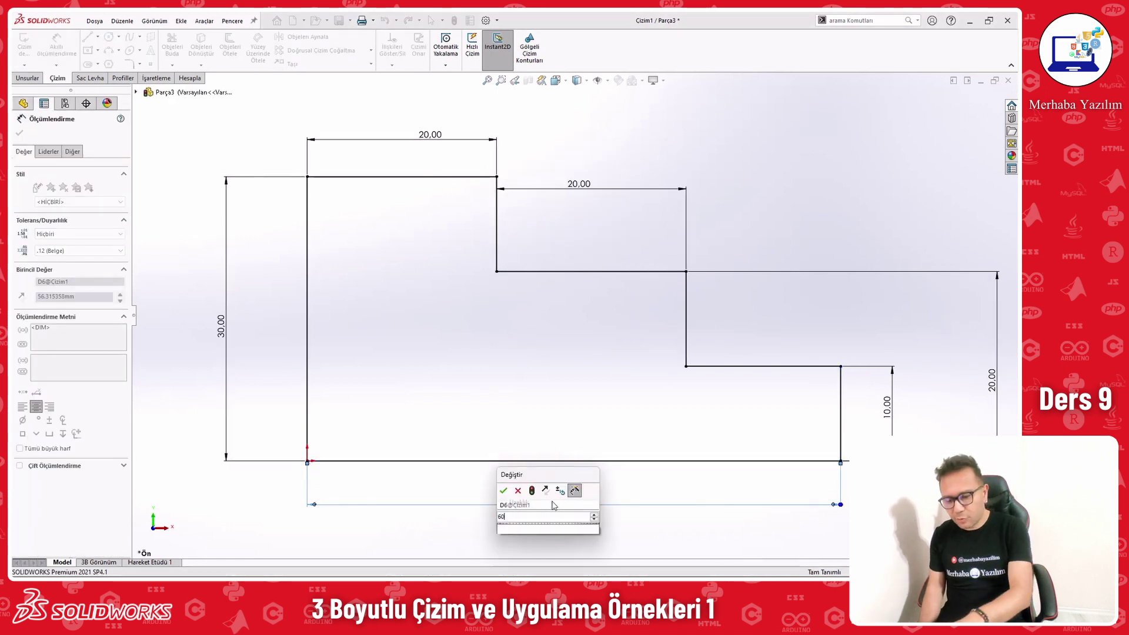
{"action": "key", "text": "Return"}
{"action": "scroll", "coordinate": [542, 414], "scroll_direction": "up", "scroll_amount": 3}
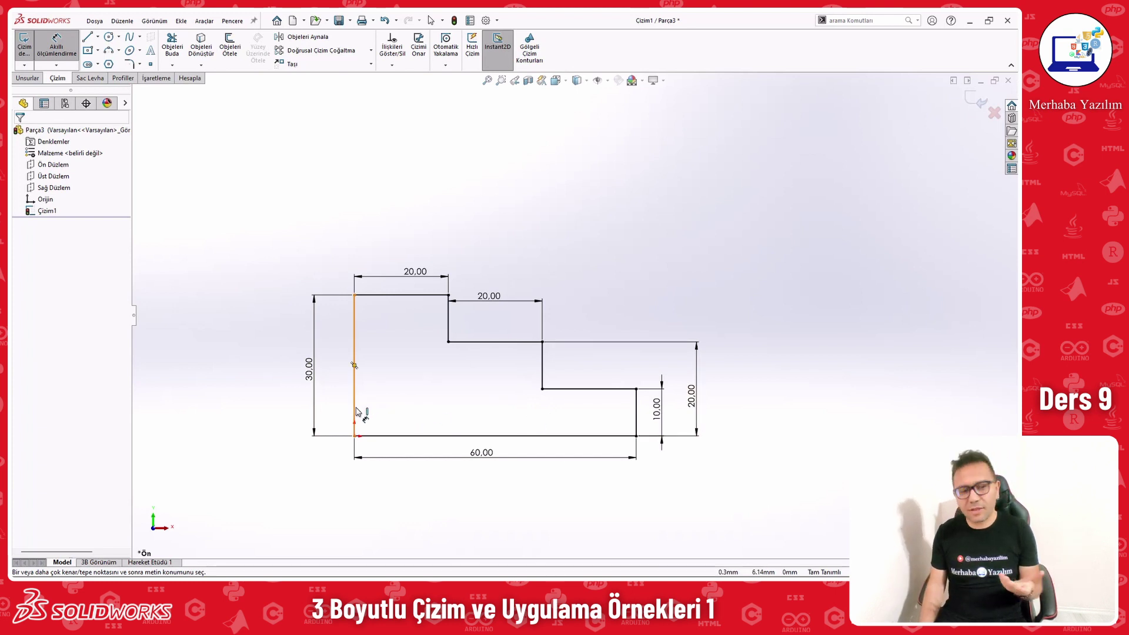
Step: Start an Extruded Boss/Base from the Features tab, previewing a 10 mm extrusion
{"action": "left_click", "coordinate": [36, 80]}
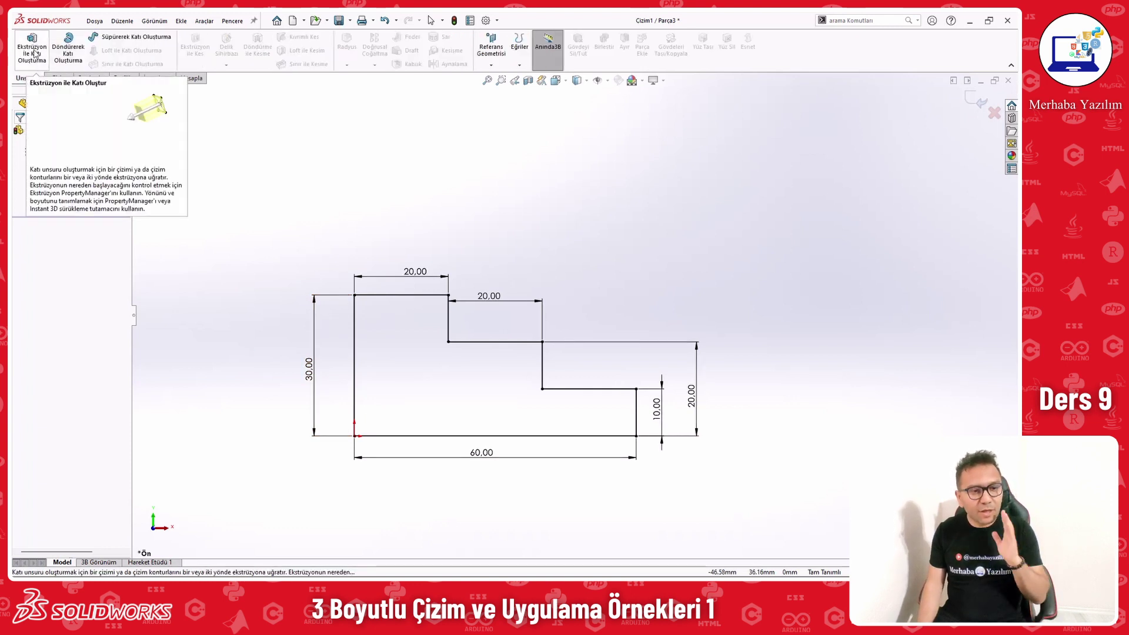
{"action": "left_click", "coordinate": [34, 53]}
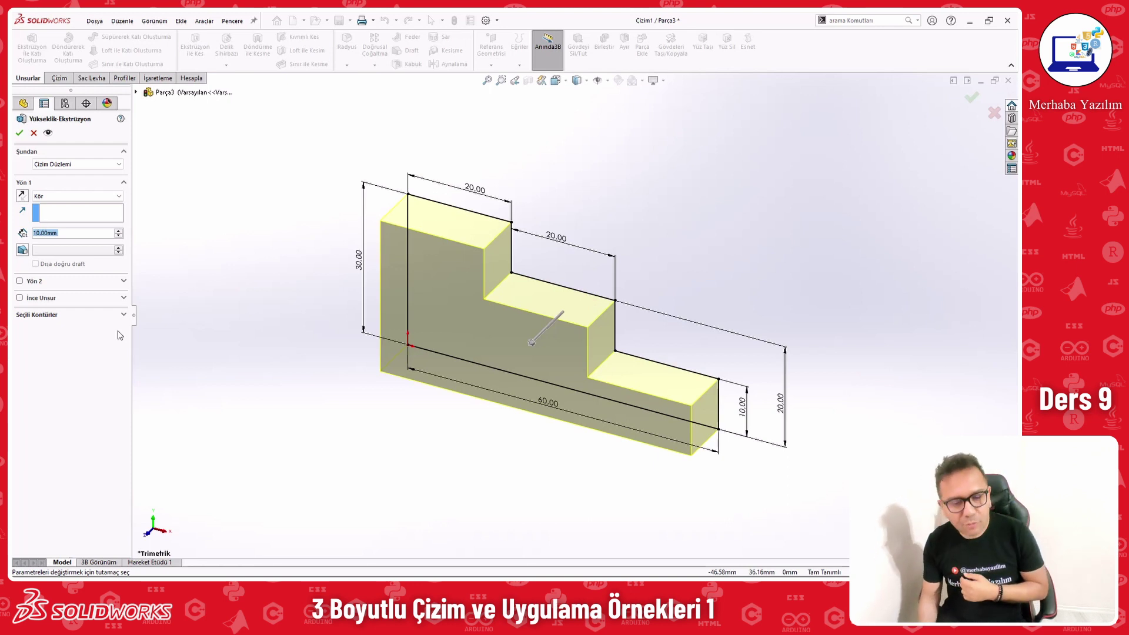
{"action": "key", "text": "alt+Tab"}
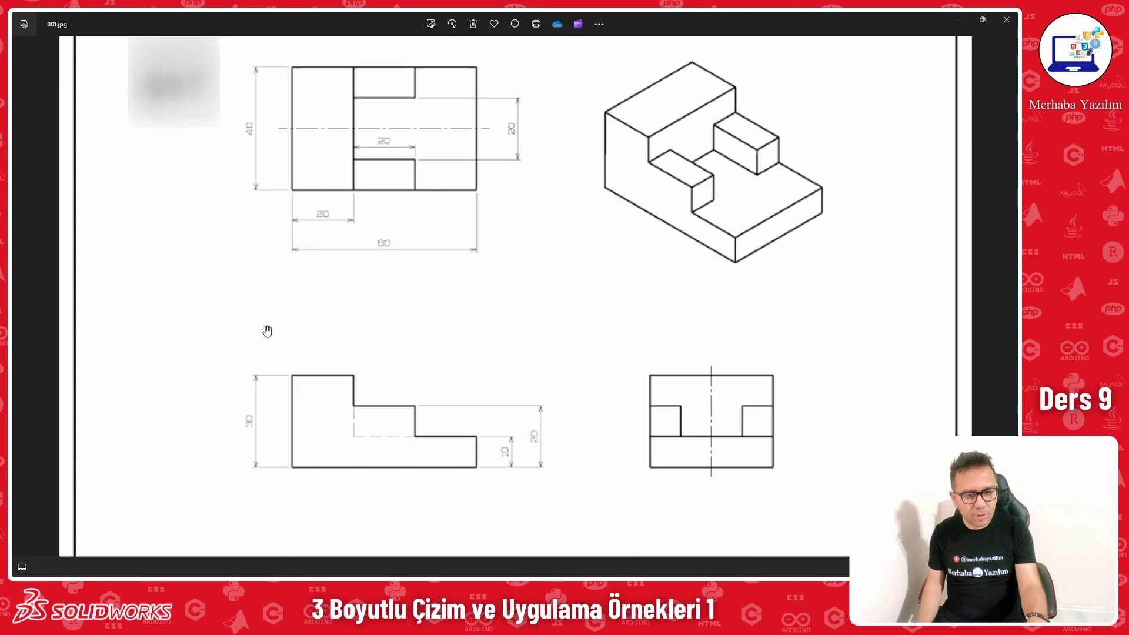
Step: Collapse Direction 1 and expand the From (Şundan) group showing the Sketch Plane start condition
{"action": "key", "text": "alt+Tab"}
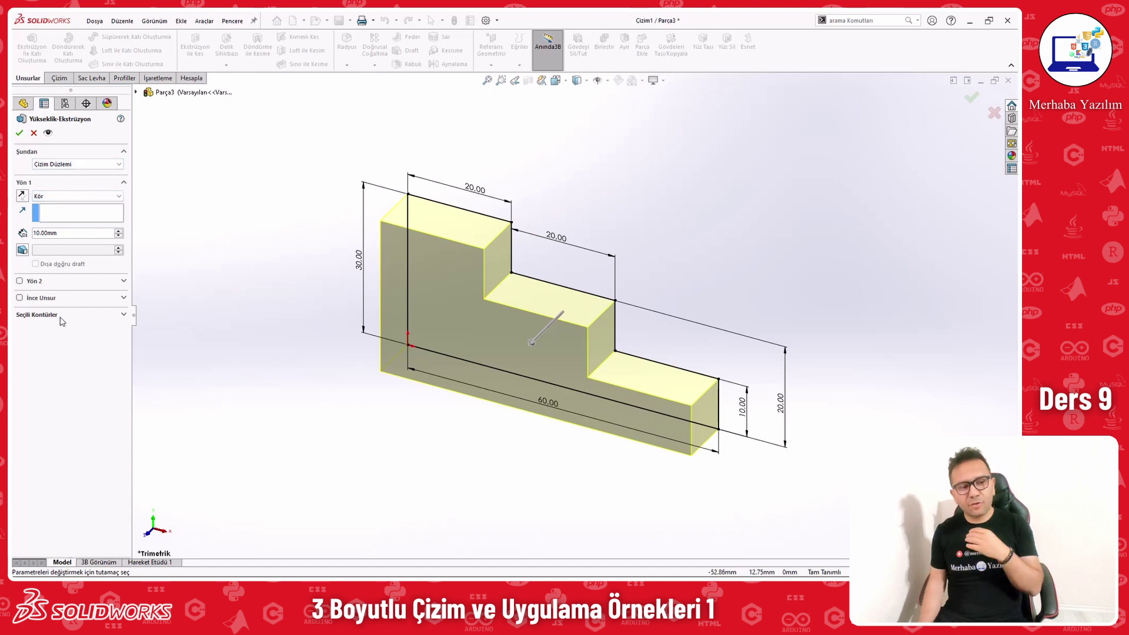
{"action": "left_click", "coordinate": [122, 182]}
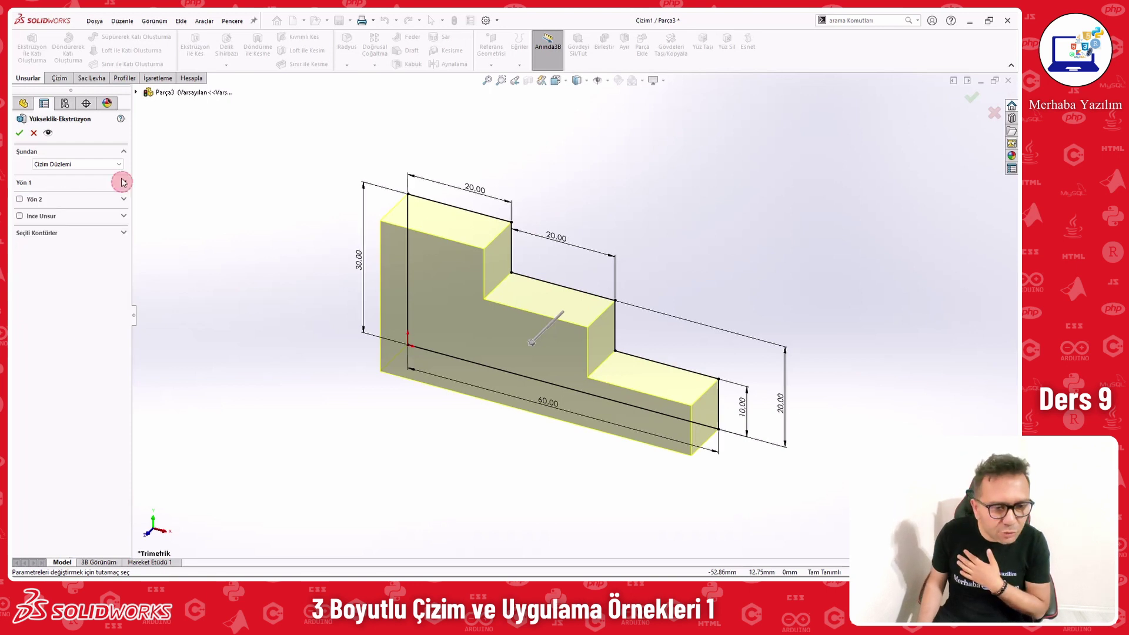
{"action": "left_click", "coordinate": [123, 151]}
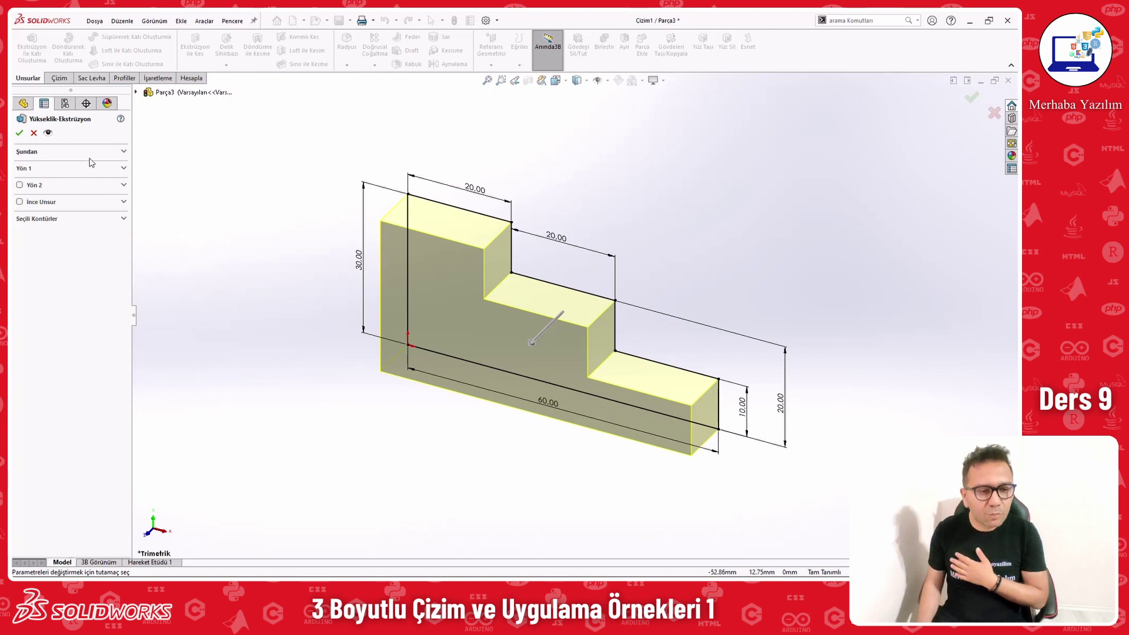
{"action": "left_click", "coordinate": [110, 152]}
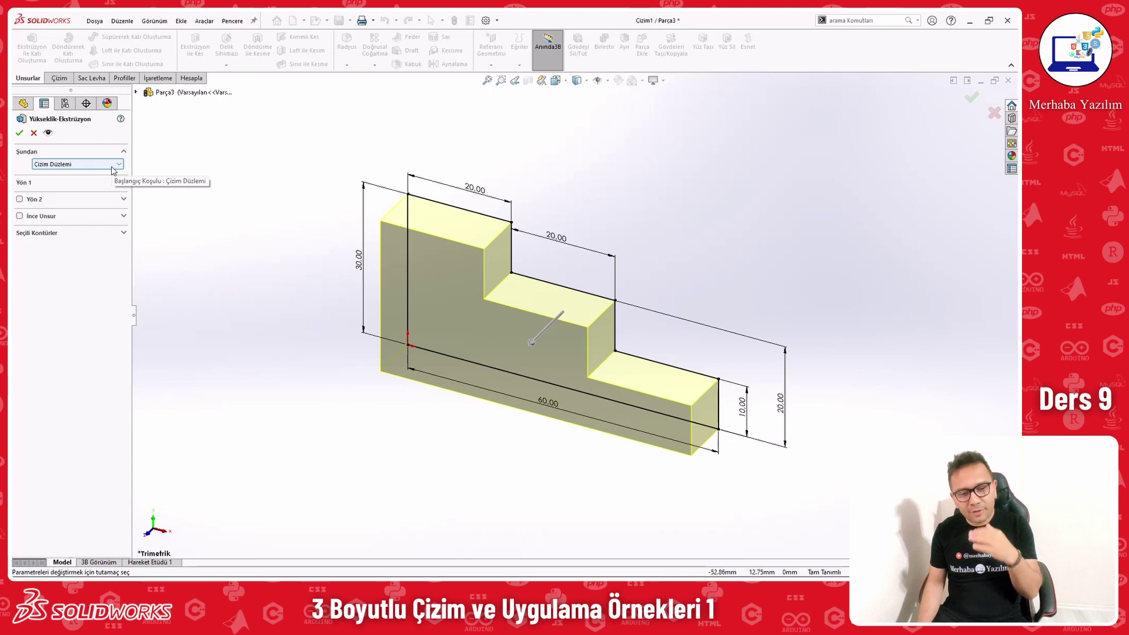
Step: Change the extrusion's start condition to Offset (Öteleme) at 10 mm
{"action": "mouse_move", "coordinate": [673, 222]}
{"action": "middle_mouse_down"}
{"action": "mouse_move", "coordinate": [615, 336]}
{"action": "mouse_move", "coordinate": [655, 277]}
{"action": "middle_mouse_up"}
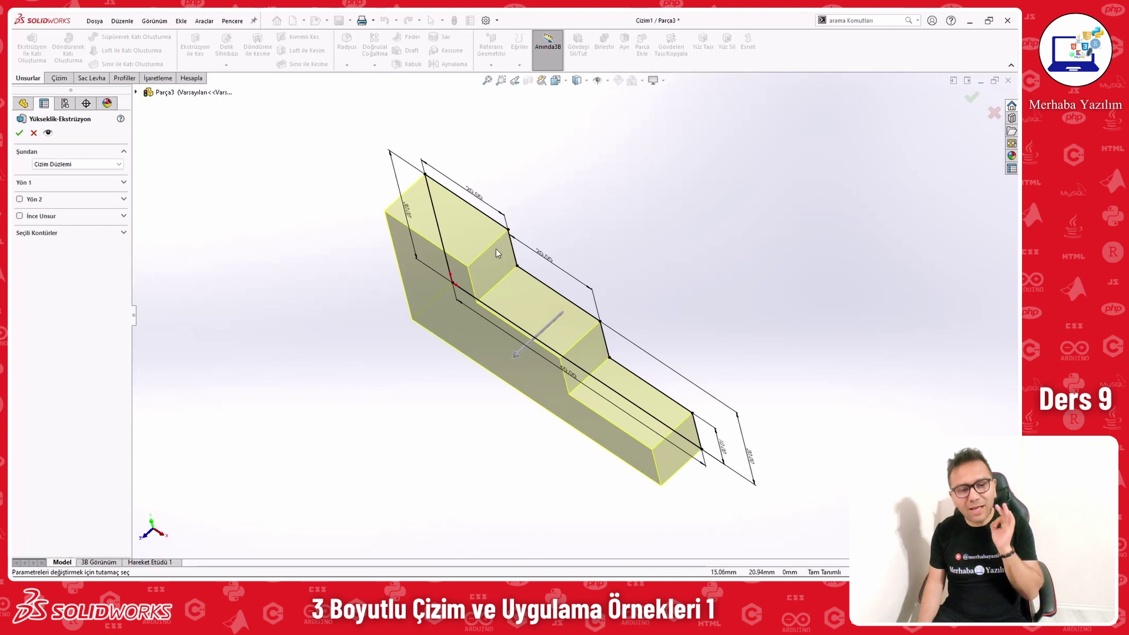
{"action": "left_click", "coordinate": [98, 164]}
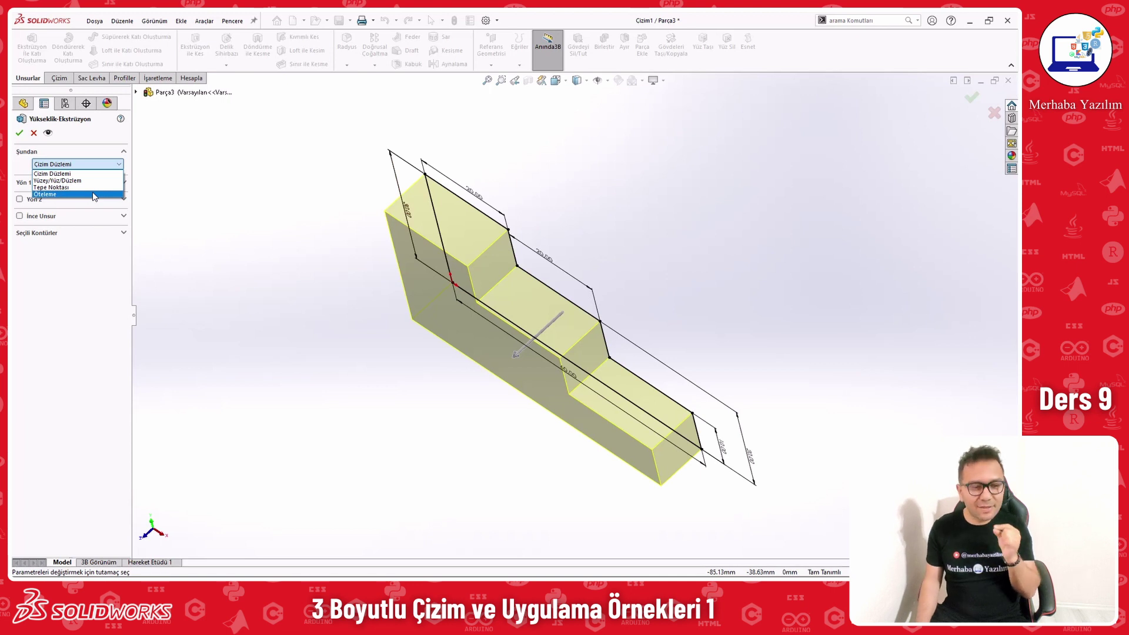
{"action": "left_click", "coordinate": [93, 193]}
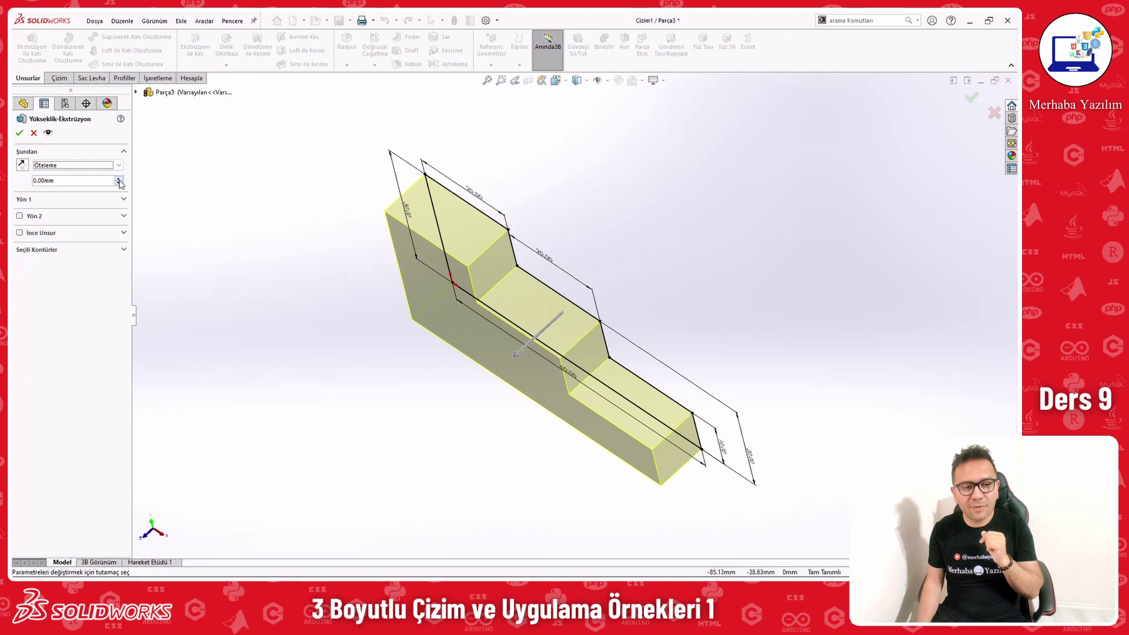
{"action": "left_click", "coordinate": [118, 181]}
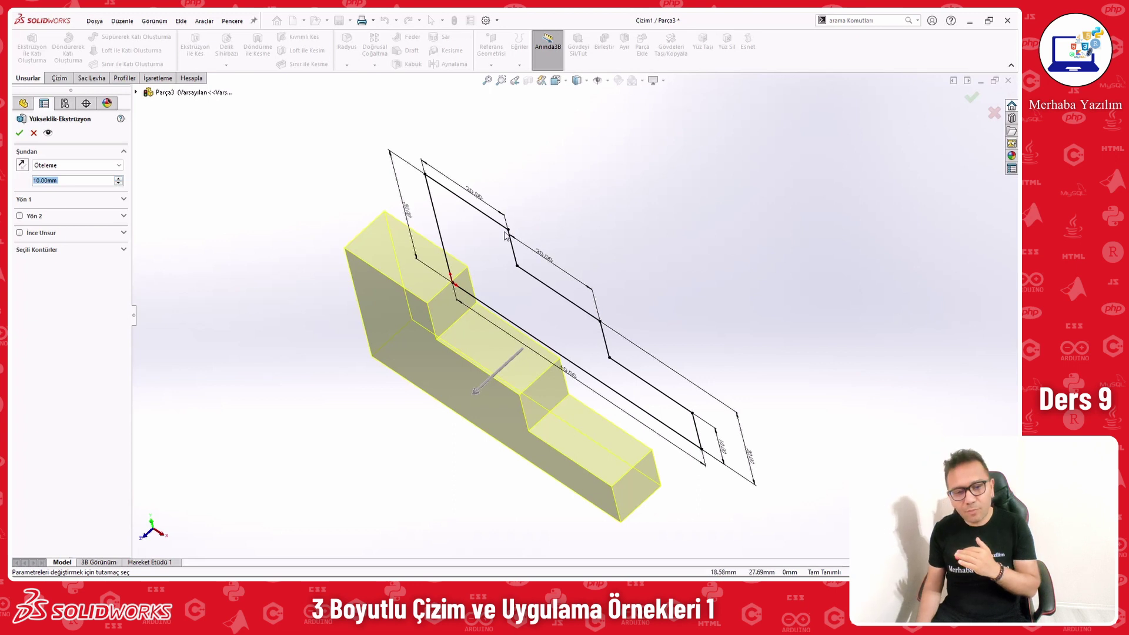
{"action": "left_click", "coordinate": [517, 208]}
Step: Raise the start offset to 20 mm and reverse it to the other side of the sketch
{"action": "middle_click_drag", "start_coordinate": [437, 257], "coordinate": [372, 322]}
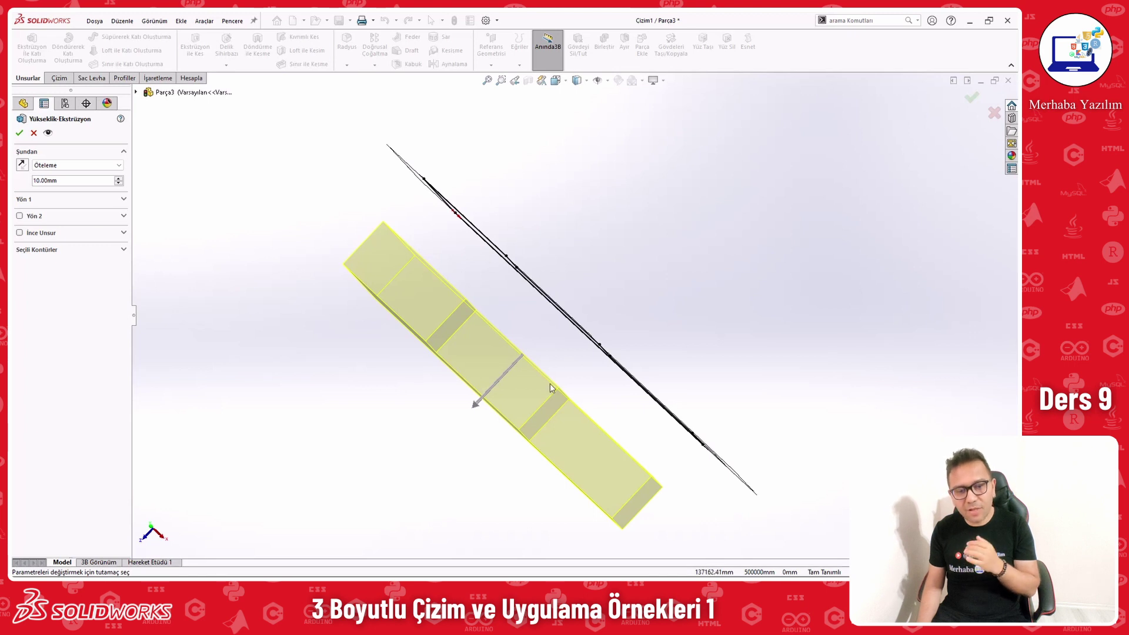
{"action": "mouse_move", "coordinate": [489, 412]}
{"action": "middle_mouse_down"}
{"action": "mouse_move", "coordinate": [504, 365]}
{"action": "mouse_move", "coordinate": [471, 290]}
{"action": "mouse_move", "coordinate": [399, 312]}
{"action": "middle_mouse_up"}
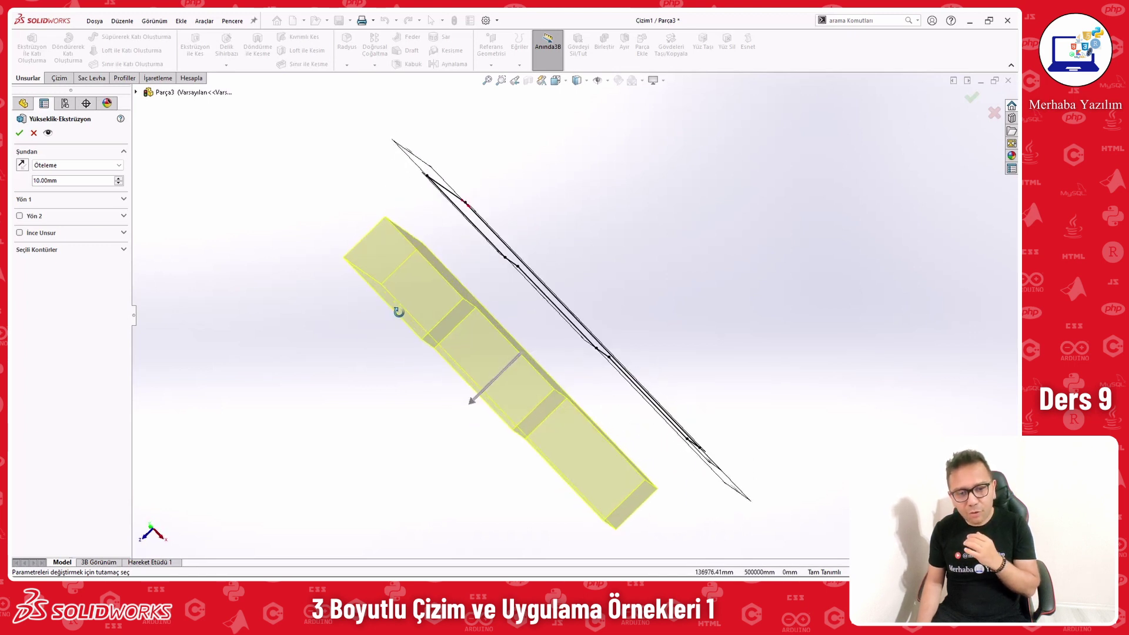
{"action": "left_click", "coordinate": [118, 178]}
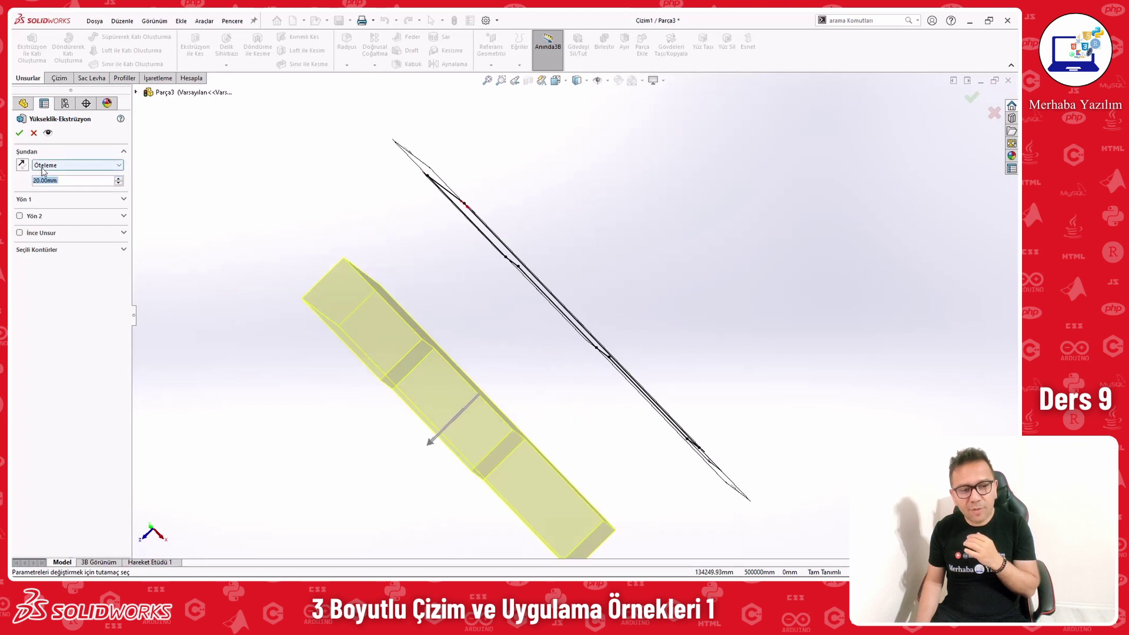
{"action": "left_click", "coordinate": [21, 164]}
{"action": "middle_click_drag", "start_coordinate": [422, 355], "coordinate": [421, 257]}
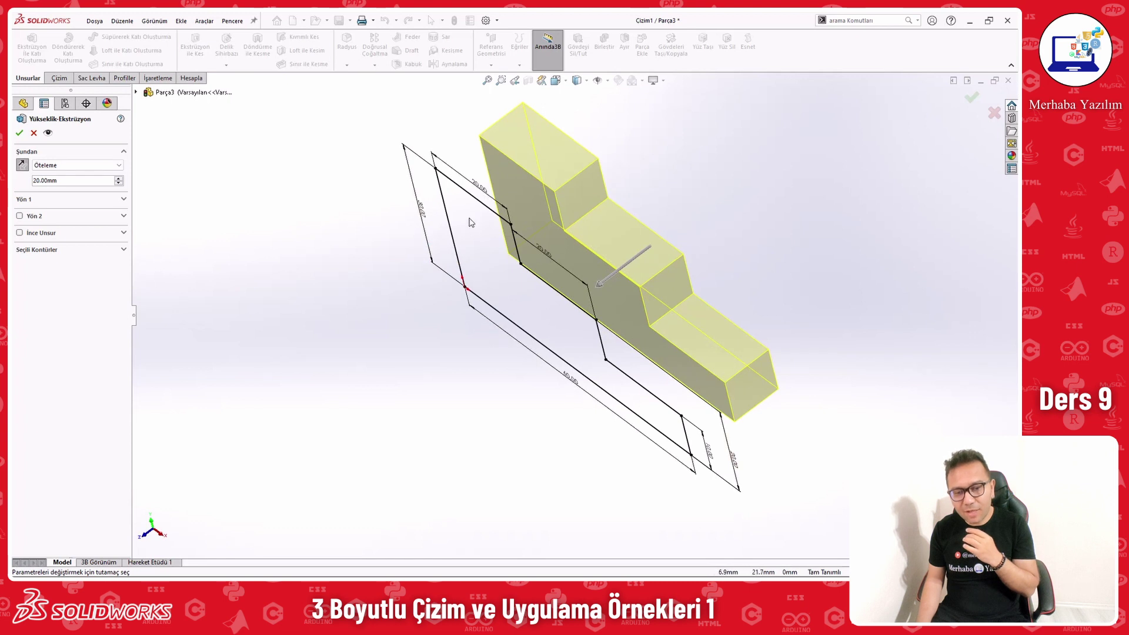
{"action": "middle_click_drag", "start_coordinate": [665, 176], "coordinate": [644, 233]}
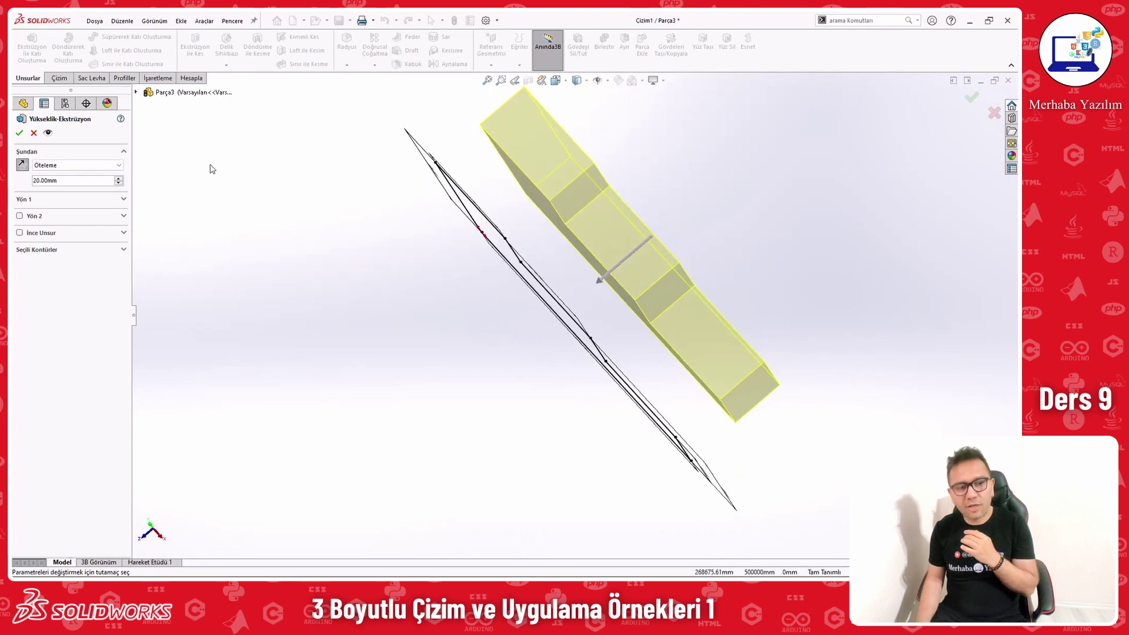
{"action": "left_click", "coordinate": [76, 165]}
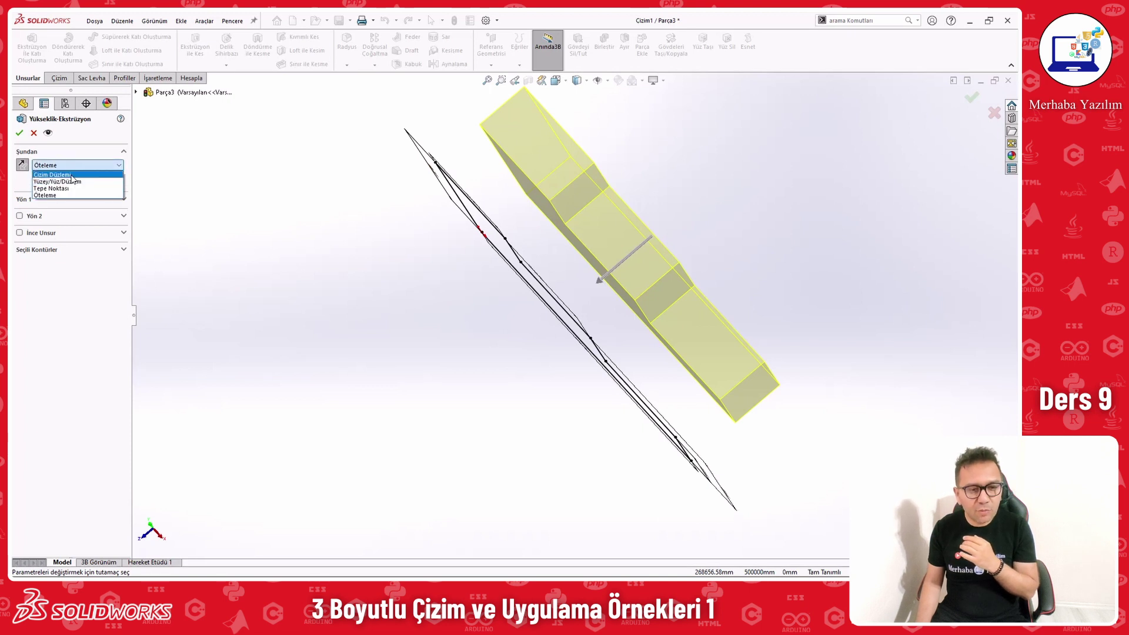
Step: Restart the extrusion from the Sketch Plane and give Direction 1 a Blind depth of 30 mm
{"action": "left_click", "coordinate": [68, 175]}
{"action": "left_click", "coordinate": [76, 152]}
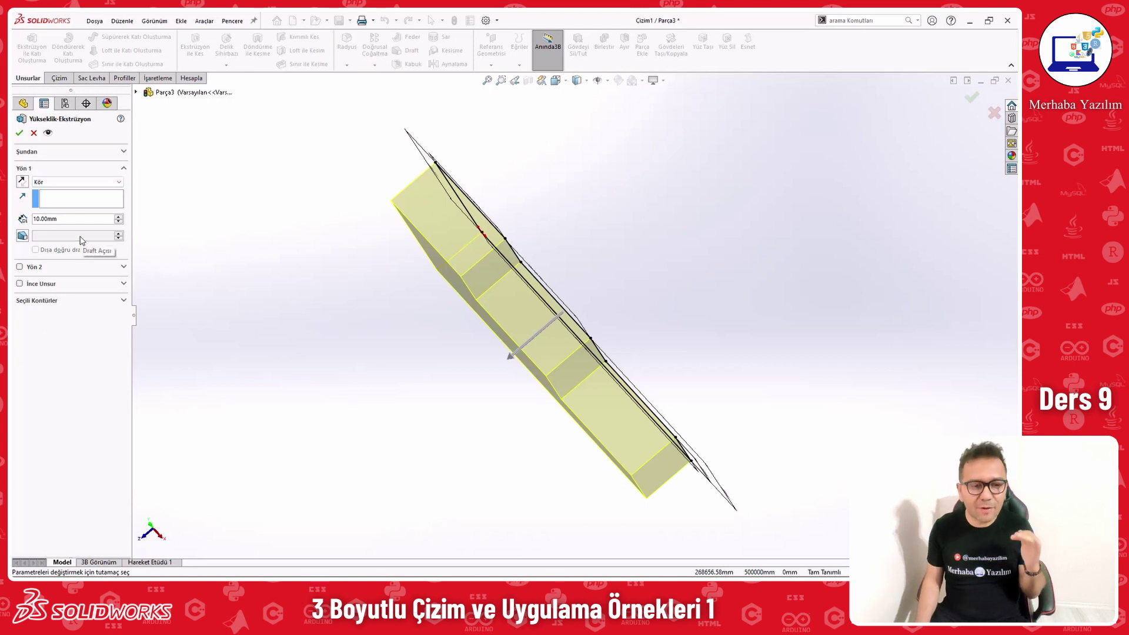
{"action": "left_click", "coordinate": [84, 185]}
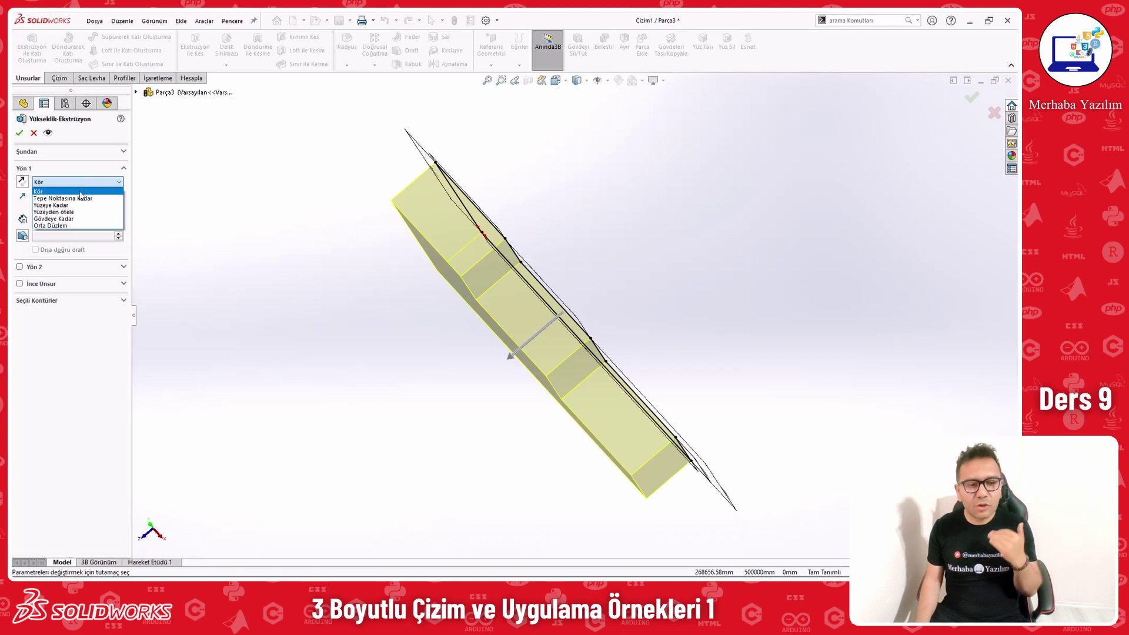
{"action": "left_click", "coordinate": [76, 186]}
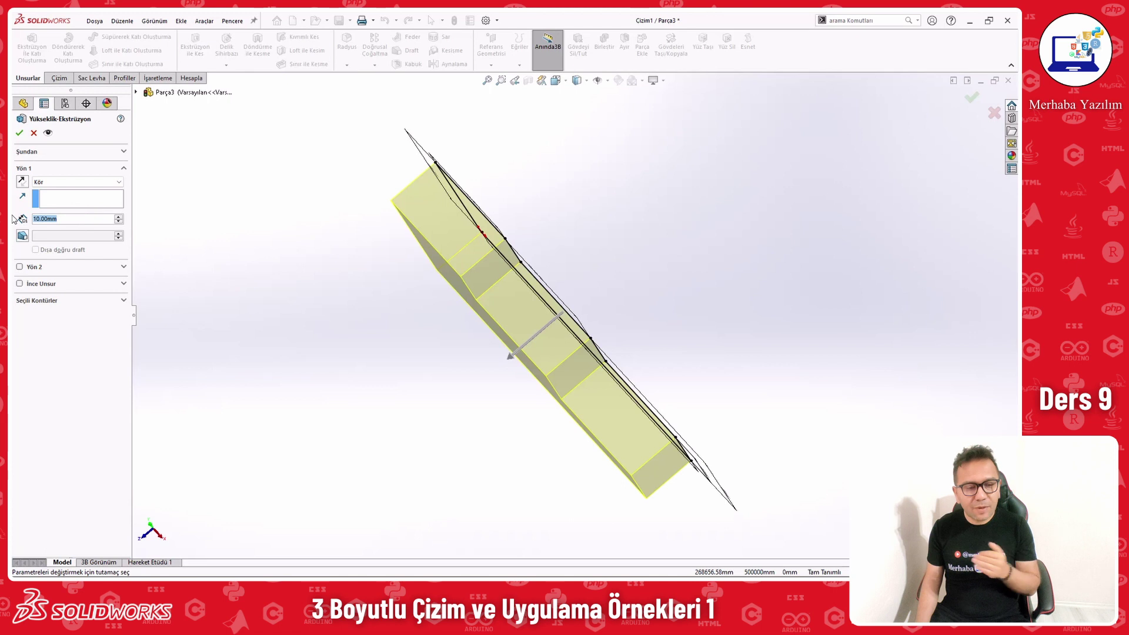
{"action": "left_click", "coordinate": [118, 217]}
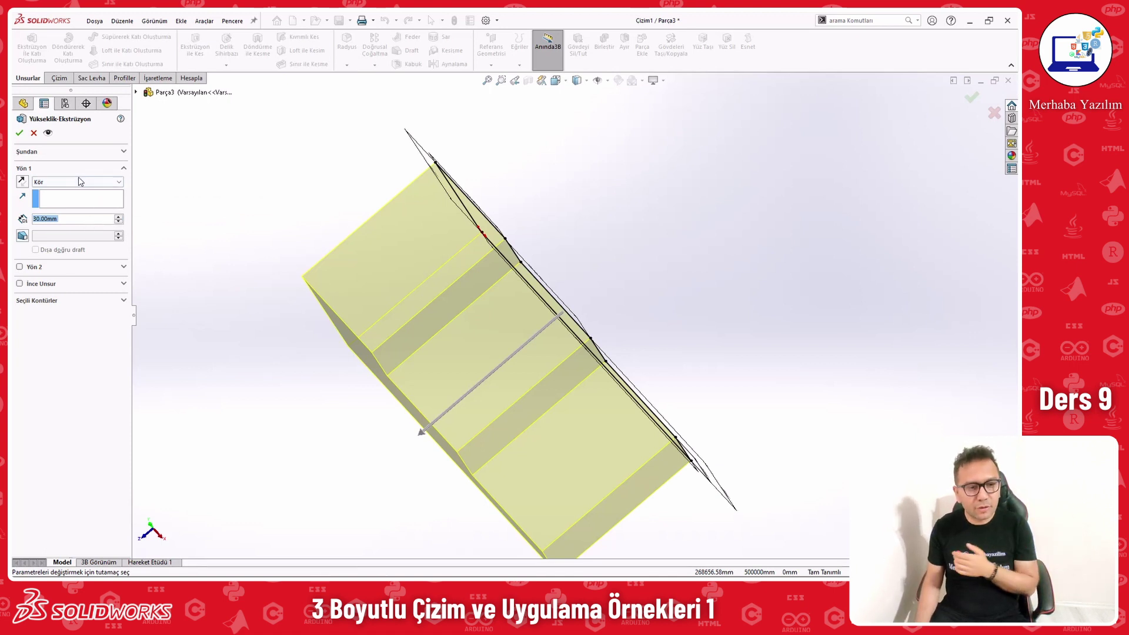
{"action": "left_click", "coordinate": [81, 182]}
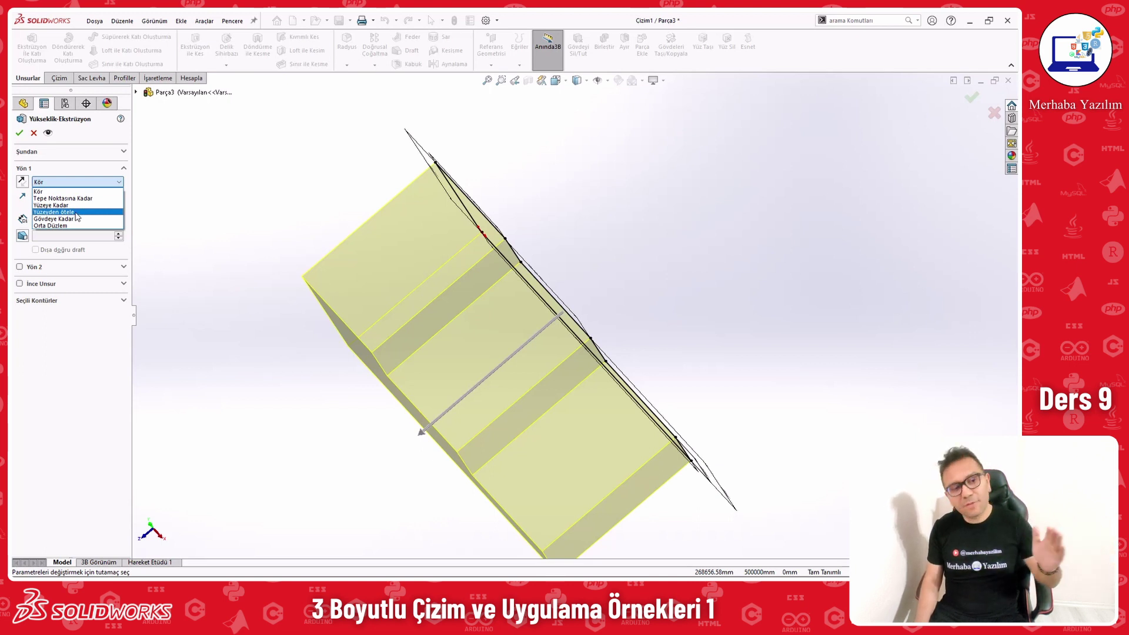
Step: Try the Offset From Surface and Up To Body end conditions for Direction 1
{"action": "left_click", "coordinate": [59, 211]}
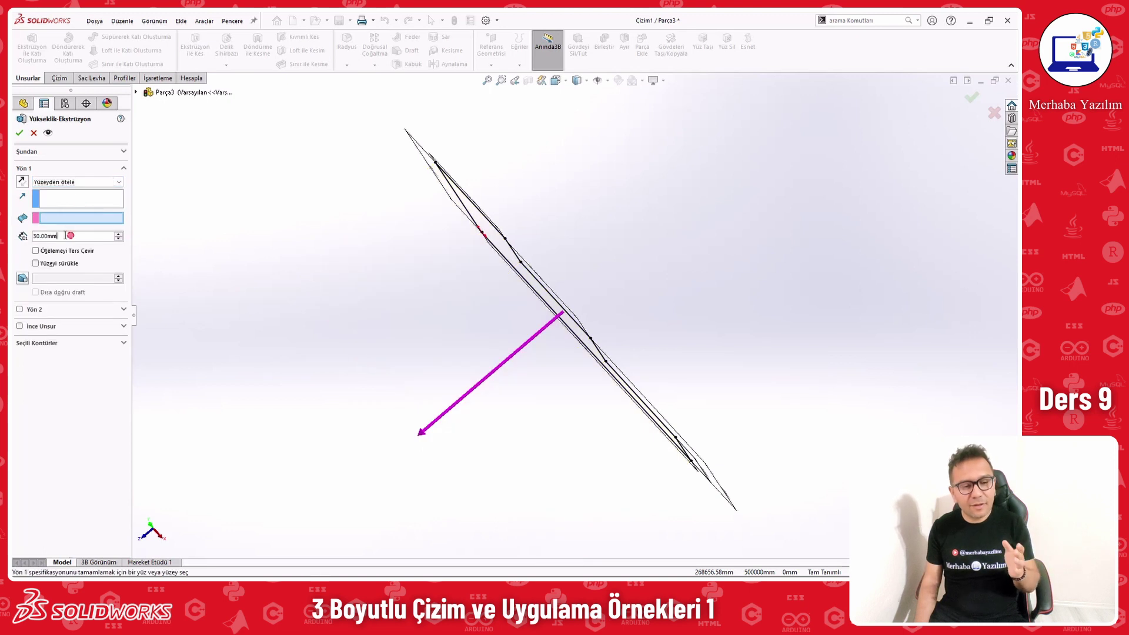
{"action": "double_click", "coordinate": [70, 235]}
{"action": "left_click", "coordinate": [64, 181]}
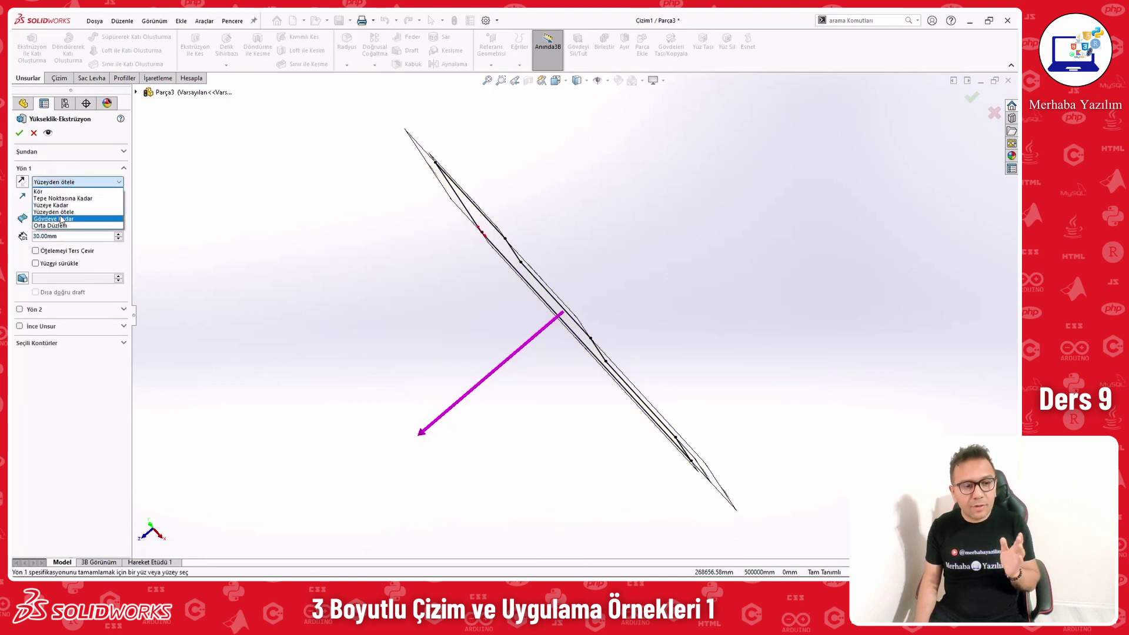
{"action": "left_click", "coordinate": [63, 219]}
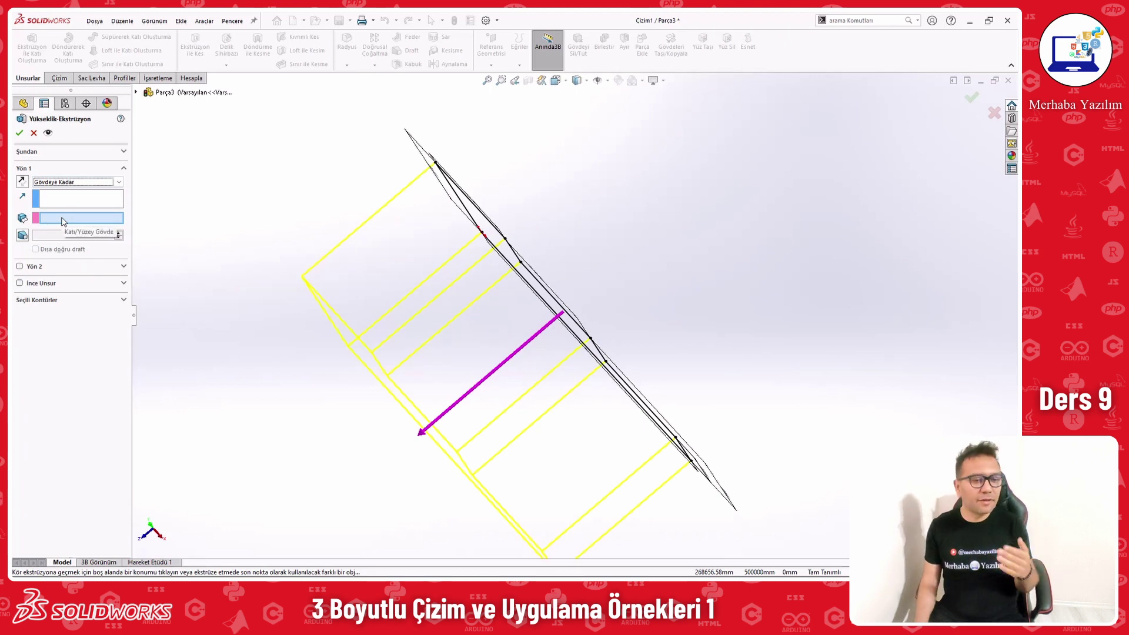
Step: Switch to Mid Plane and try depths of 70 mm, then 40 mm
{"action": "left_click", "coordinate": [64, 182]}
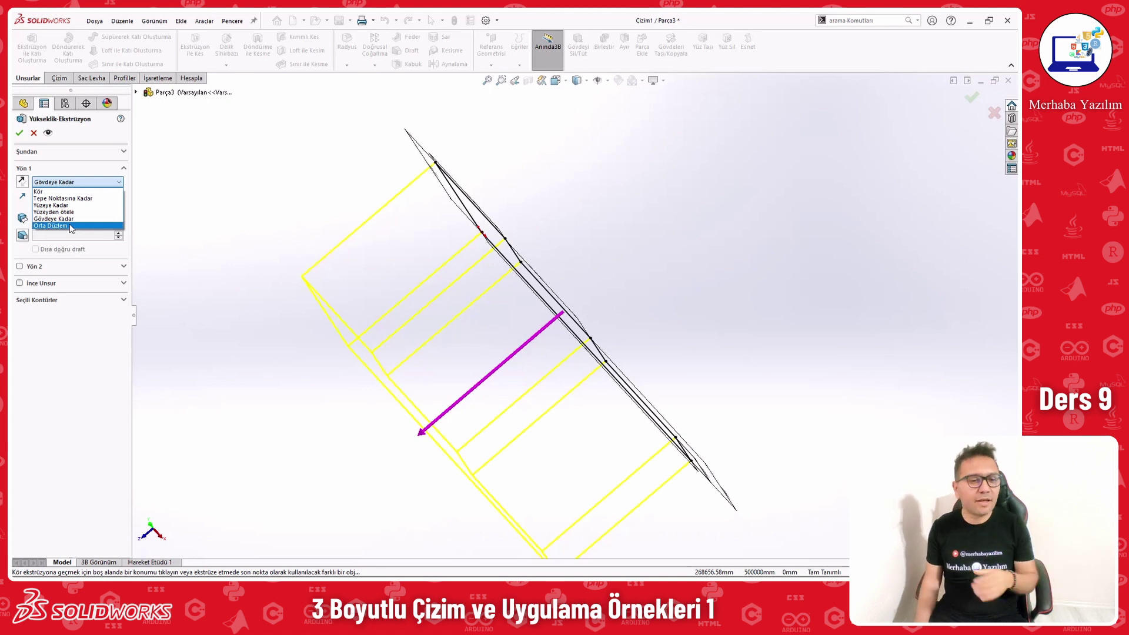
{"action": "left_click", "coordinate": [69, 226]}
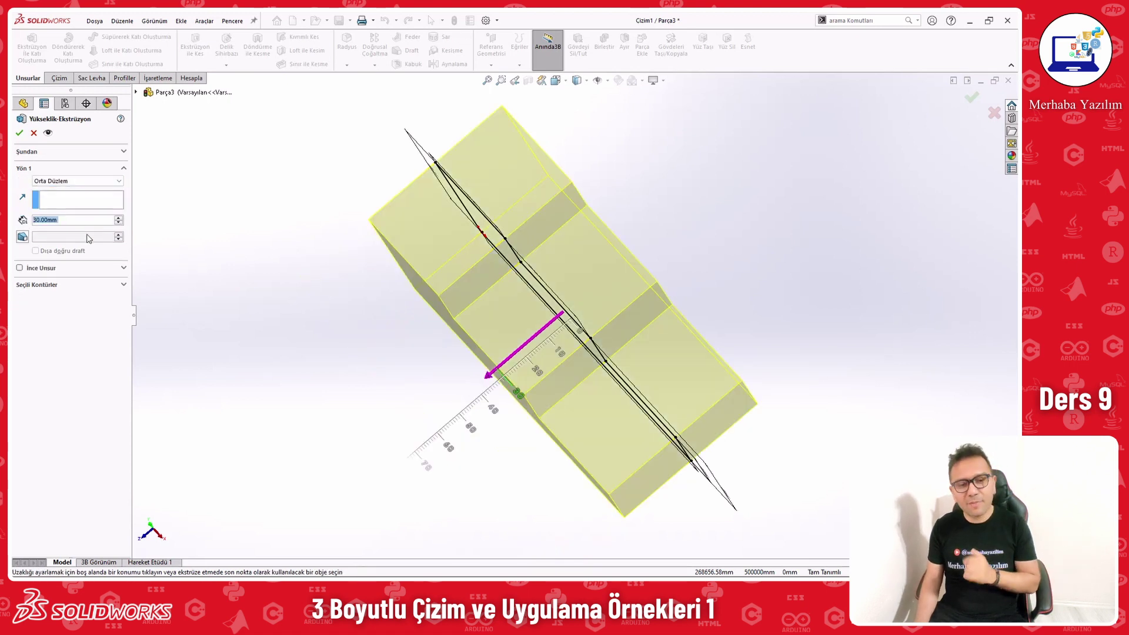
{"action": "middle_click_drag", "start_coordinate": [324, 293], "coordinate": [340, 244]}
{"action": "type", "text": "70"}
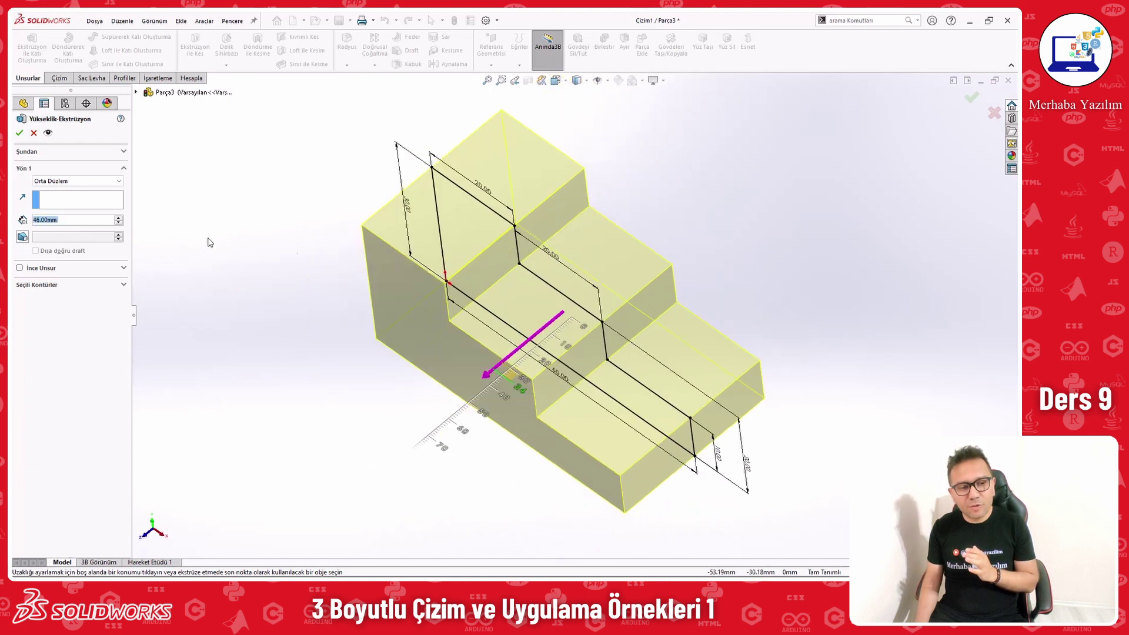
{"action": "key", "text": "Return"}
{"action": "type", "text": "40"}
{"action": "key", "text": "Return"}
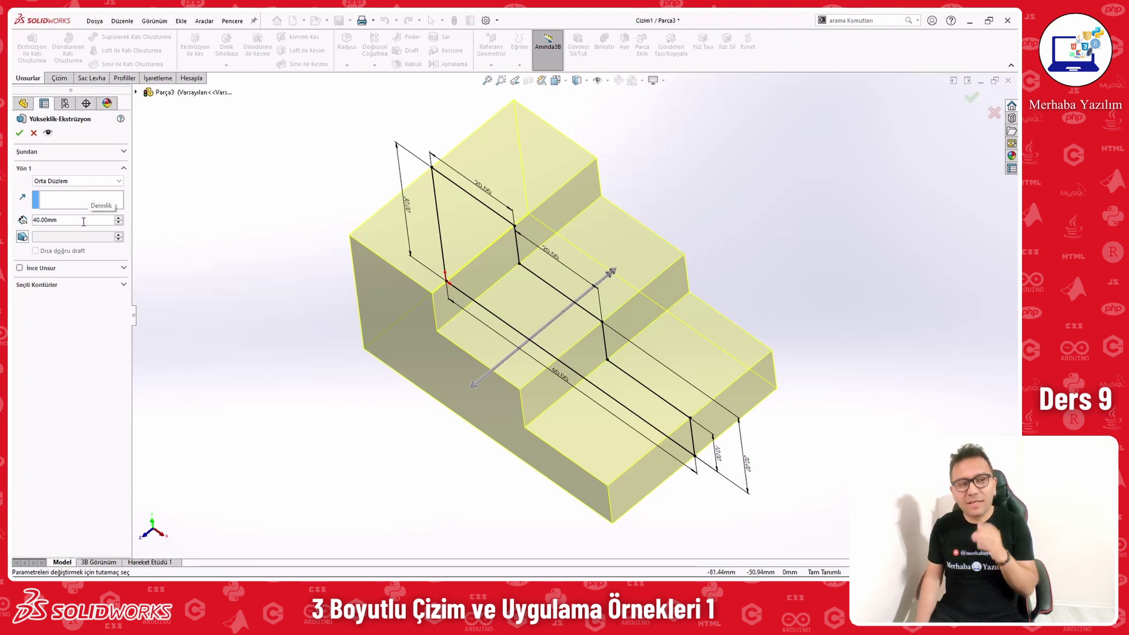
Step: Spin the depth to 60 mm, back down to 30 mm, and return to one-sided Blind
{"action": "left_click", "coordinate": [119, 218]}
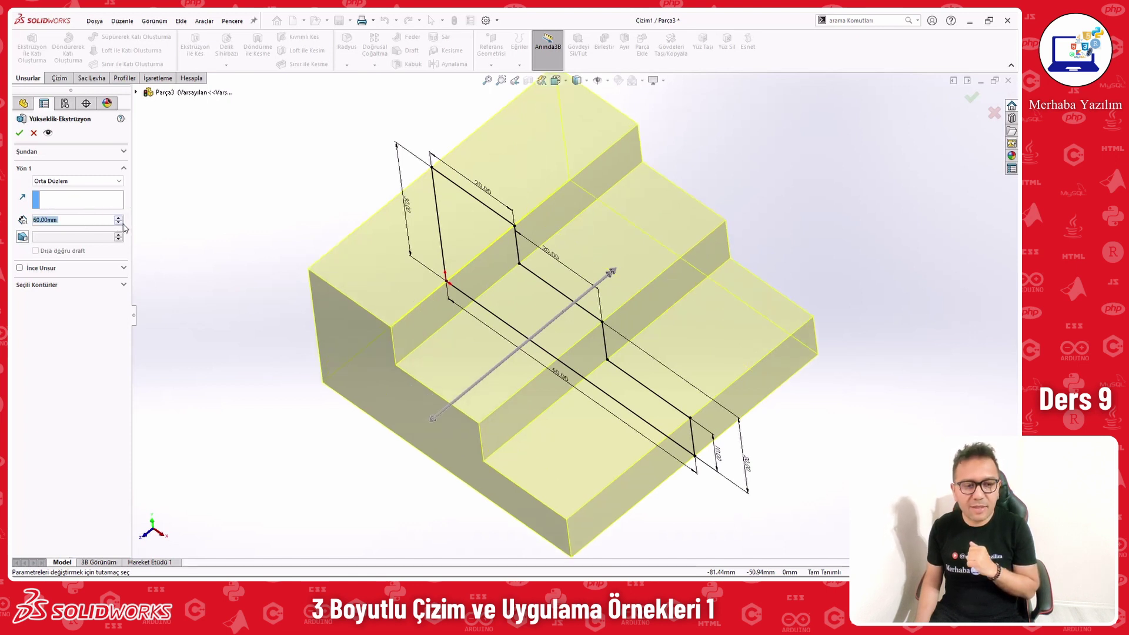
{"action": "left_click", "coordinate": [118, 222]}
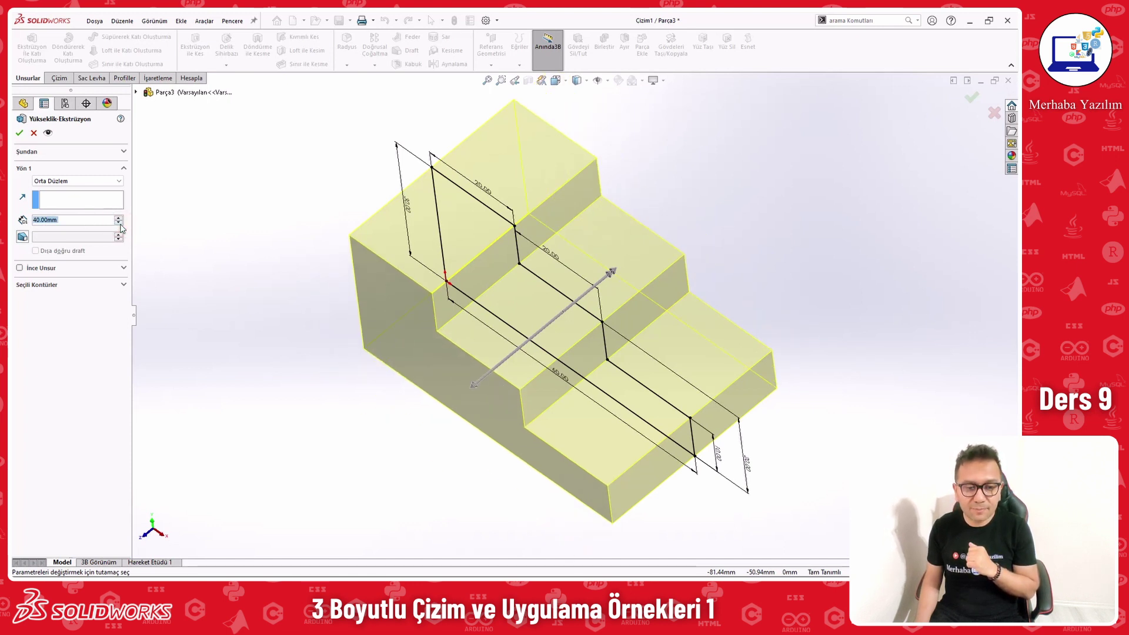
{"action": "left_click", "coordinate": [119, 223]}
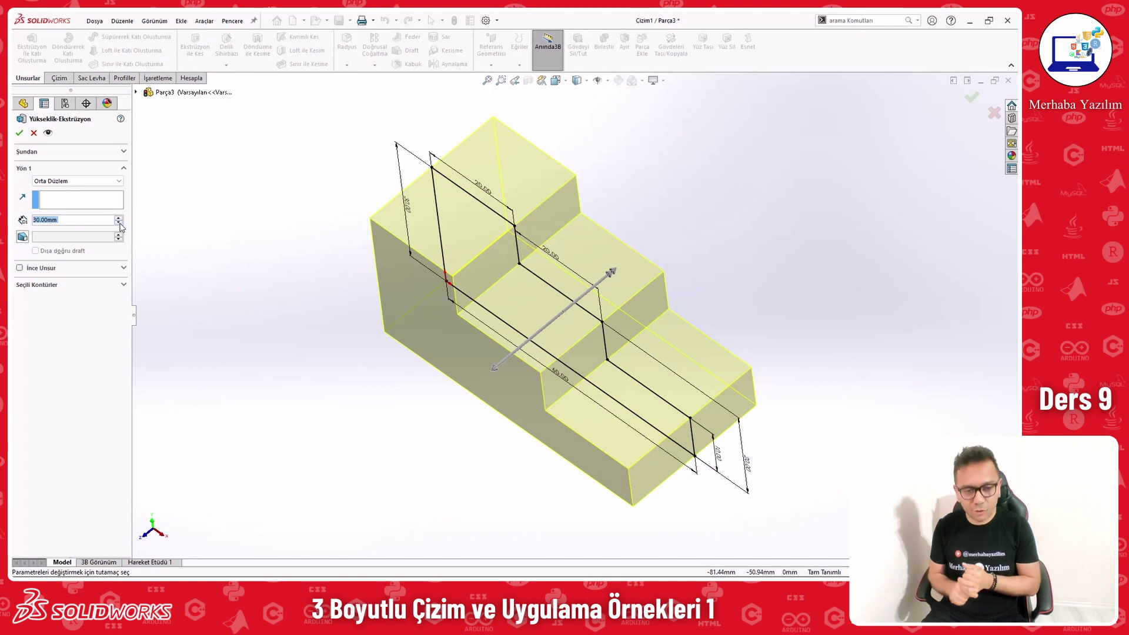
{"action": "left_click", "coordinate": [73, 181]}
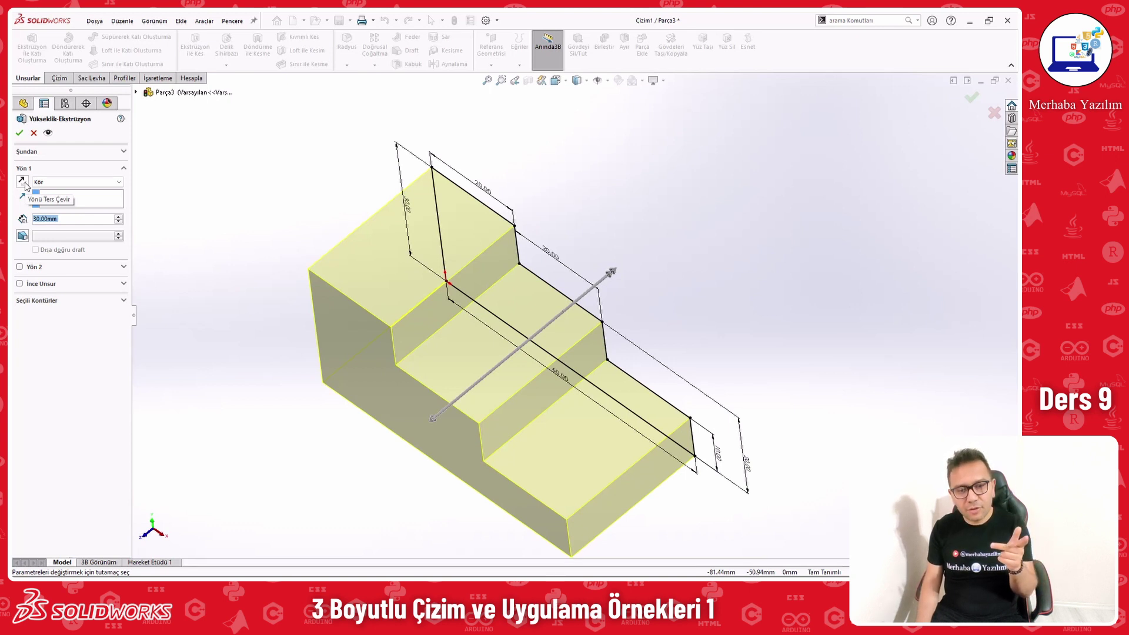
Step: Reverse the direction, try then drop Direction 2, and enable a 10 mm one-direction Thin Feature
{"action": "left_click", "coordinate": [22, 181]}
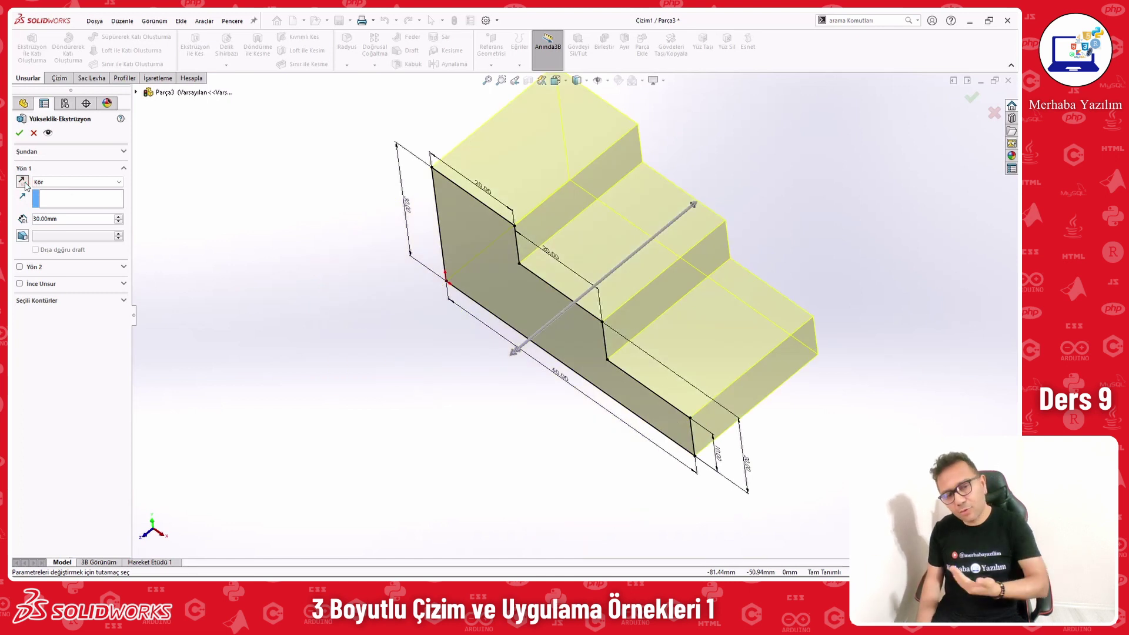
{"action": "left_click", "coordinate": [37, 268]}
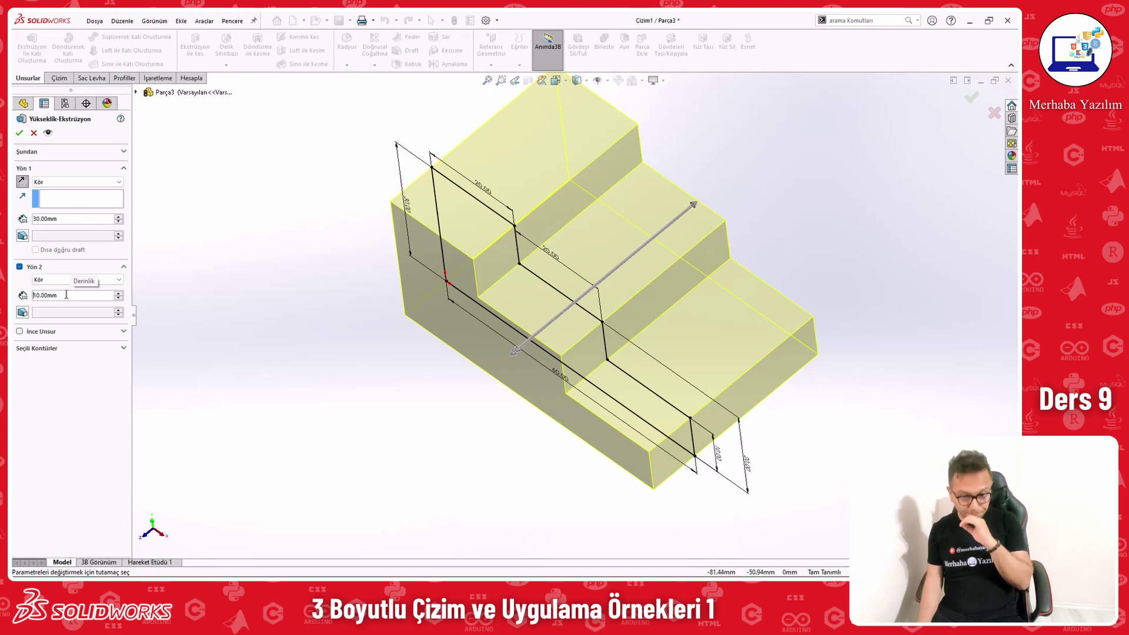
{"action": "left_click", "coordinate": [123, 285]}
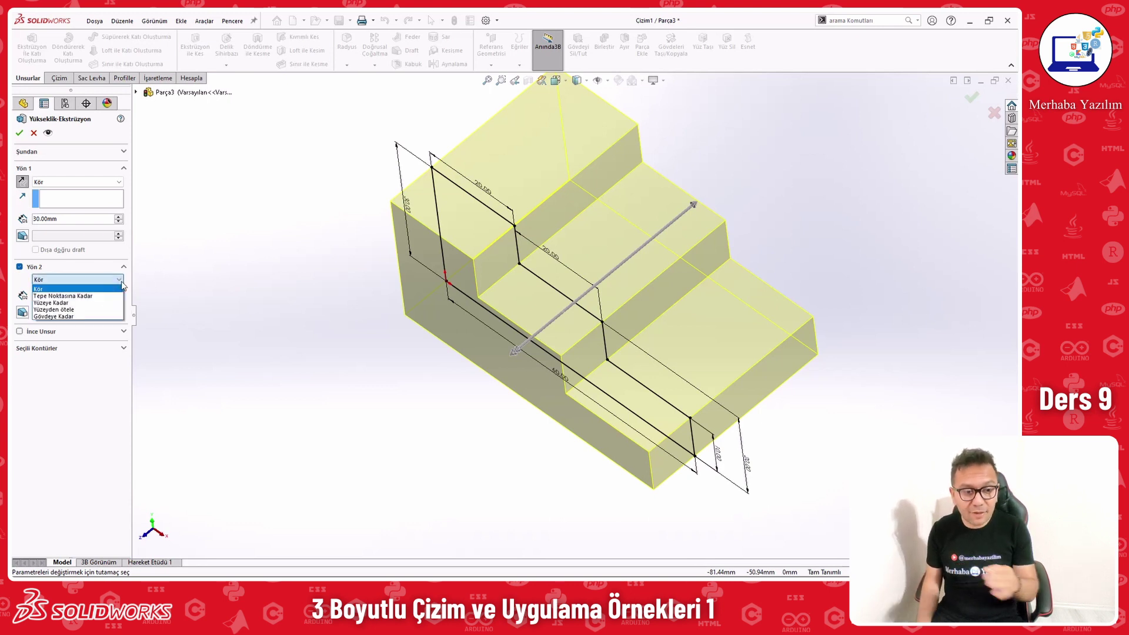
{"action": "left_click", "coordinate": [87, 282]}
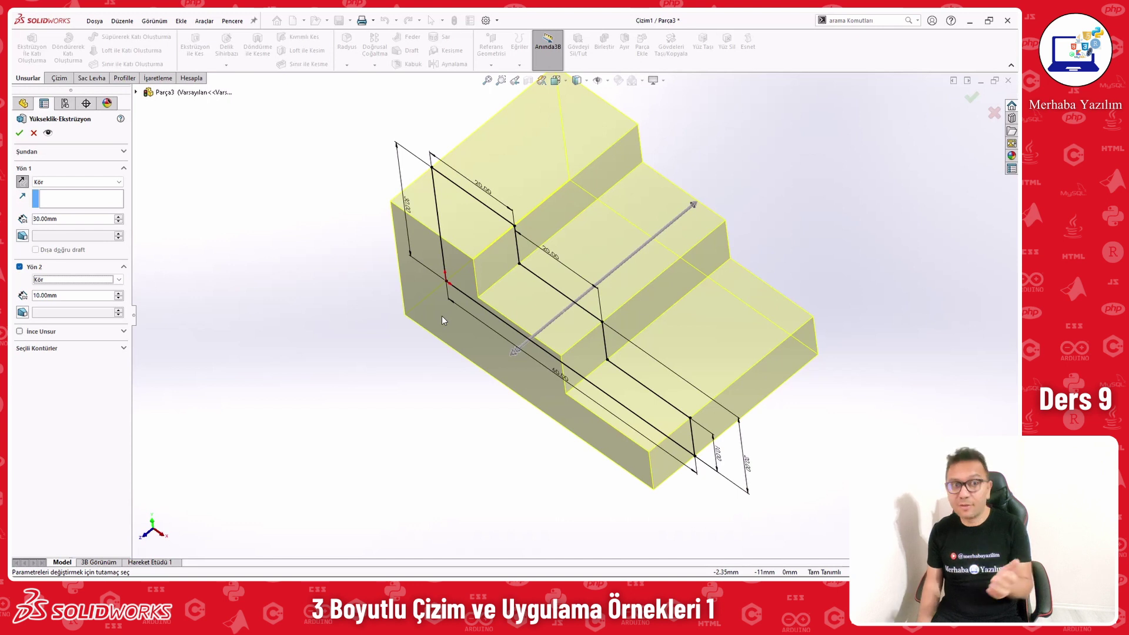
{"action": "left_click", "coordinate": [38, 268]}
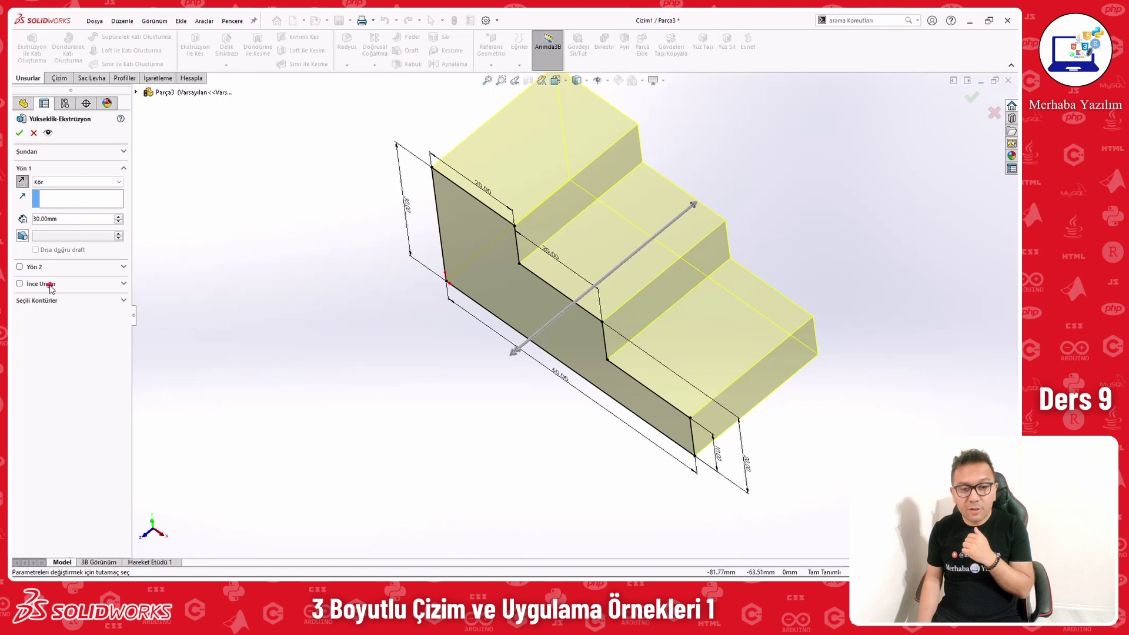
{"action": "left_click", "coordinate": [50, 285]}
{"action": "key", "text": "ctrl+1"}
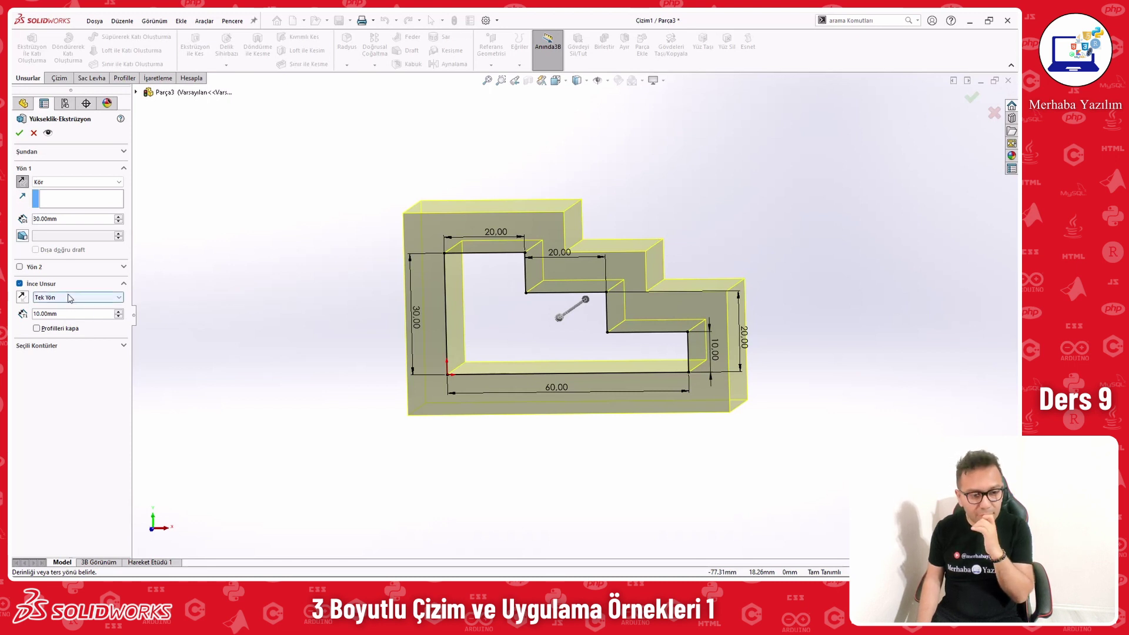
Step: Try the Mid-Plane thin-wall type, then switch to One Direction
{"action": "left_click", "coordinate": [69, 298]}
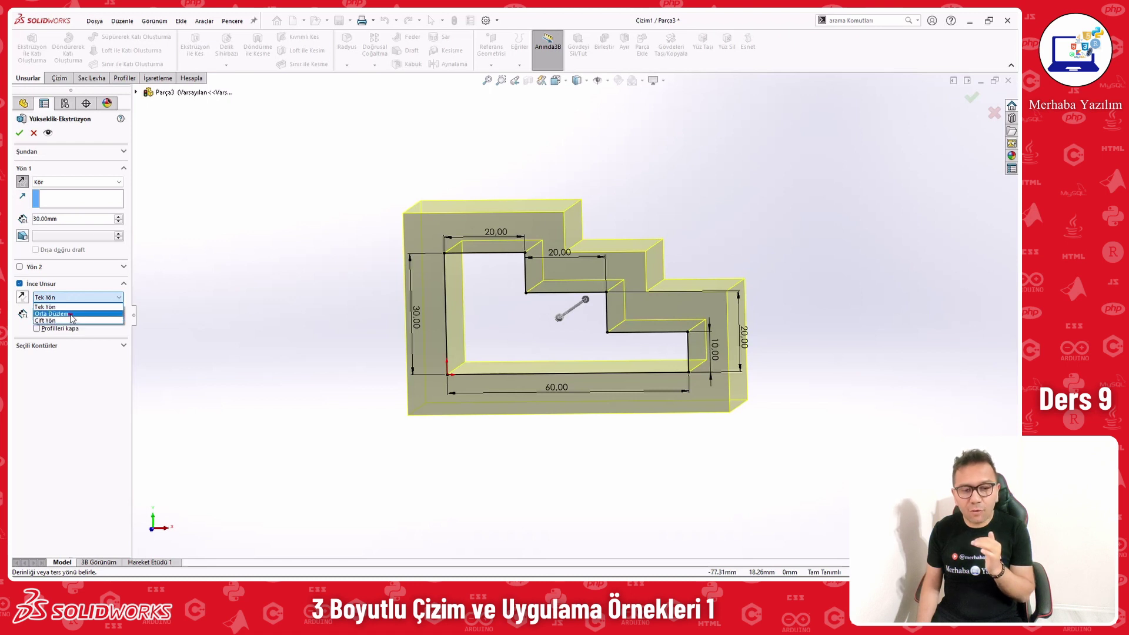
{"action": "left_click", "coordinate": [70, 313]}
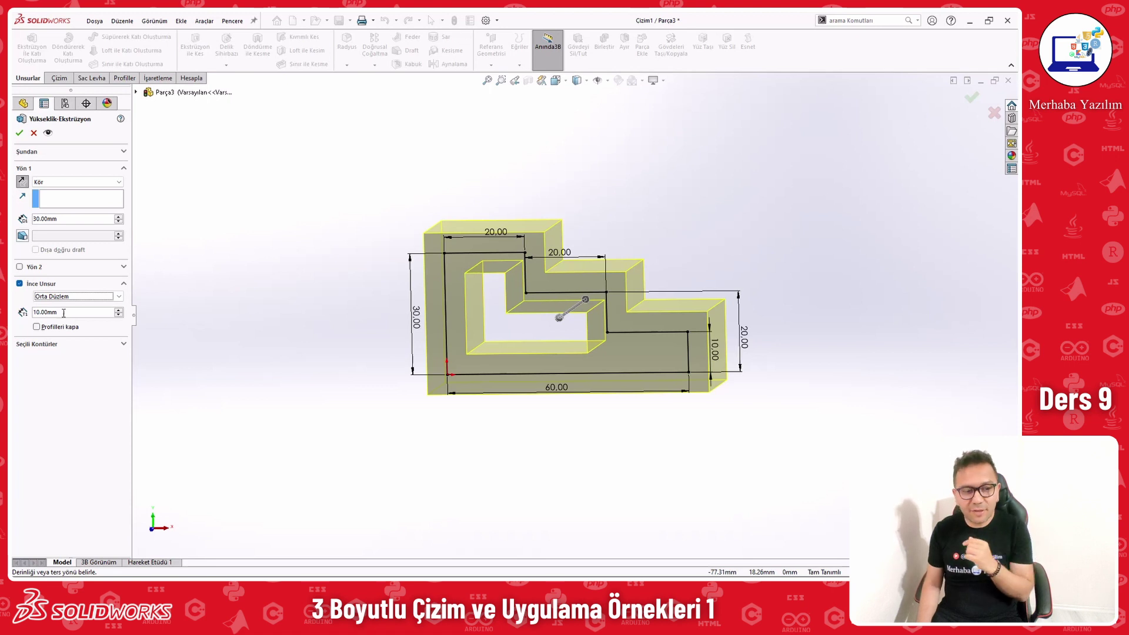
{"action": "left_click", "coordinate": [68, 297]}
{"action": "left_click", "coordinate": [68, 297]}
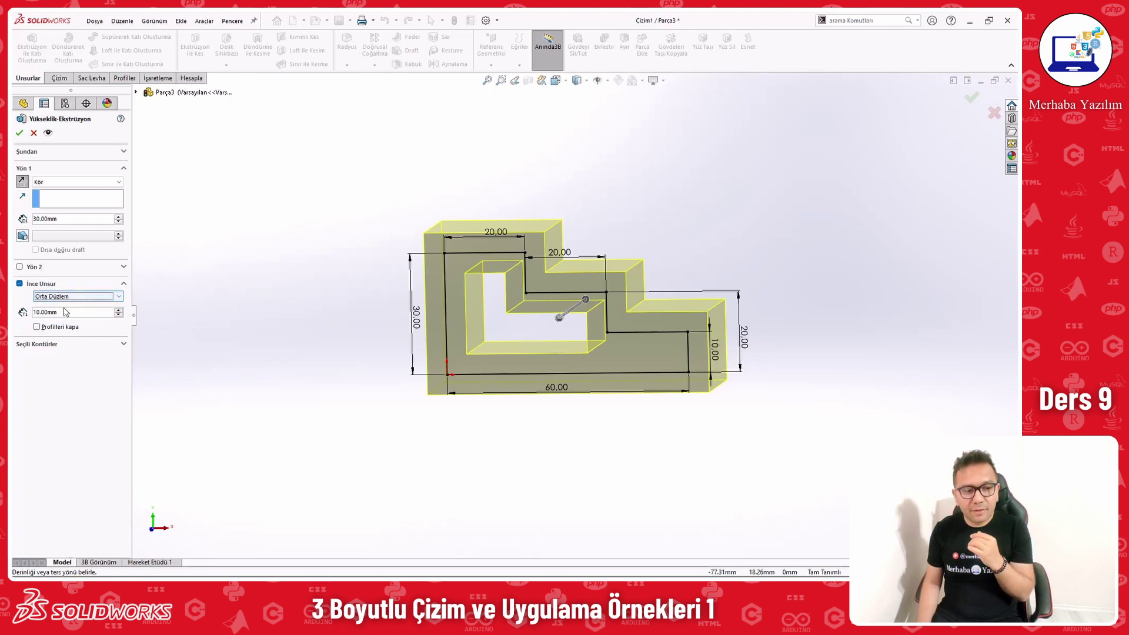
{"action": "left_click", "coordinate": [66, 297]}
{"action": "left_click", "coordinate": [66, 297]}
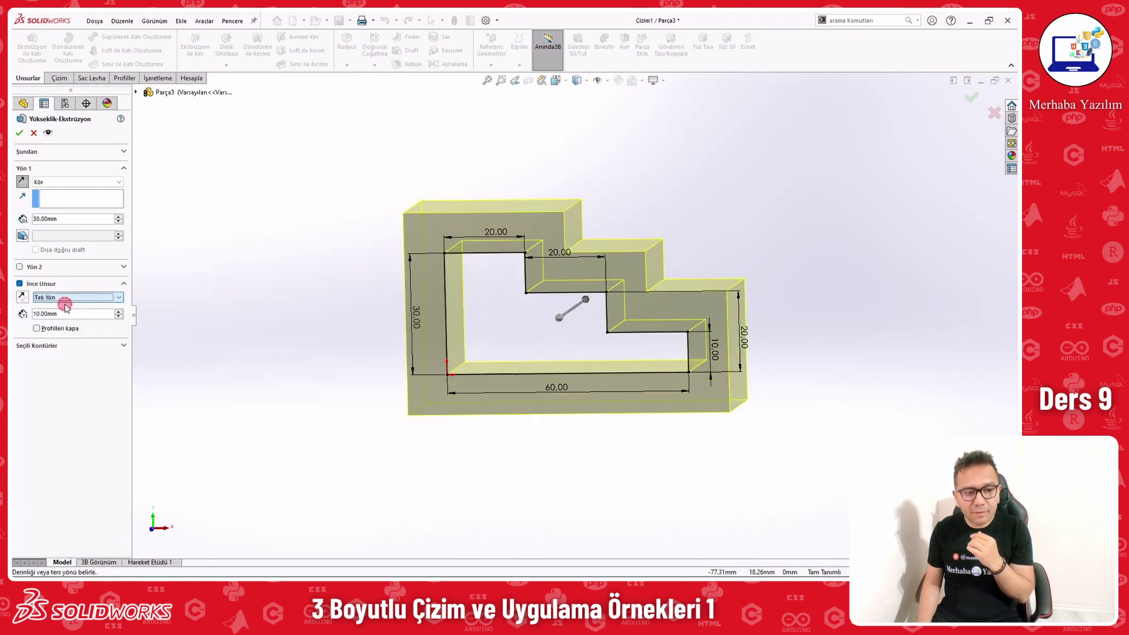
Step: Reverse the one-sided thin wall, set it to 2 mm, and compare both sides
{"action": "left_click", "coordinate": [23, 298]}
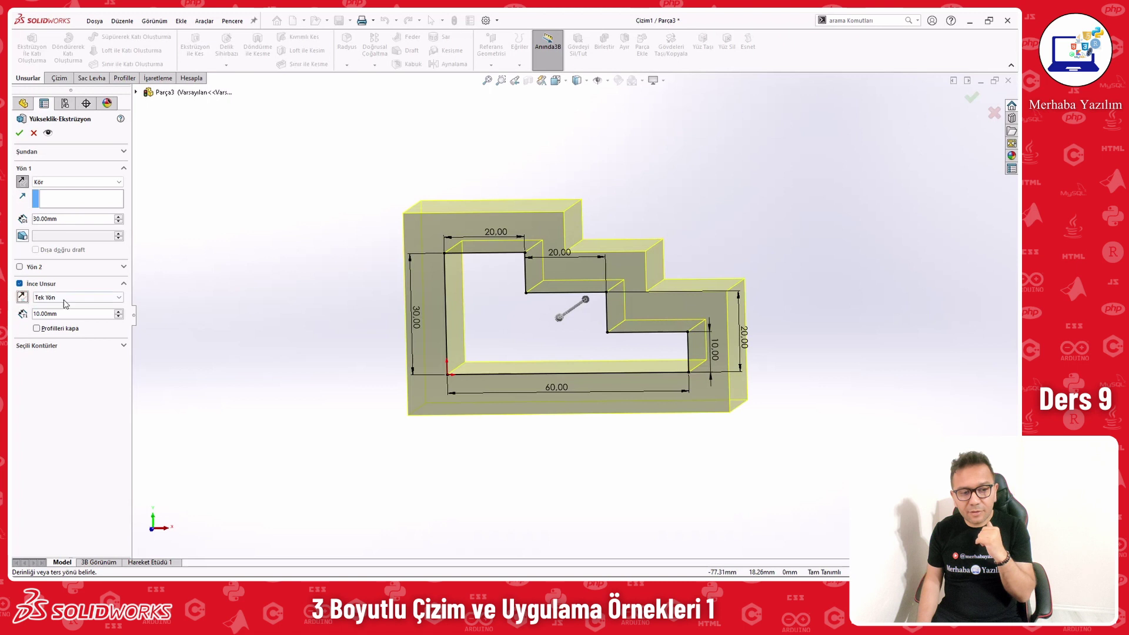
{"action": "double_click", "coordinate": [88, 315]}
{"action": "type", "text": "2"}
{"action": "key", "text": "Return"}
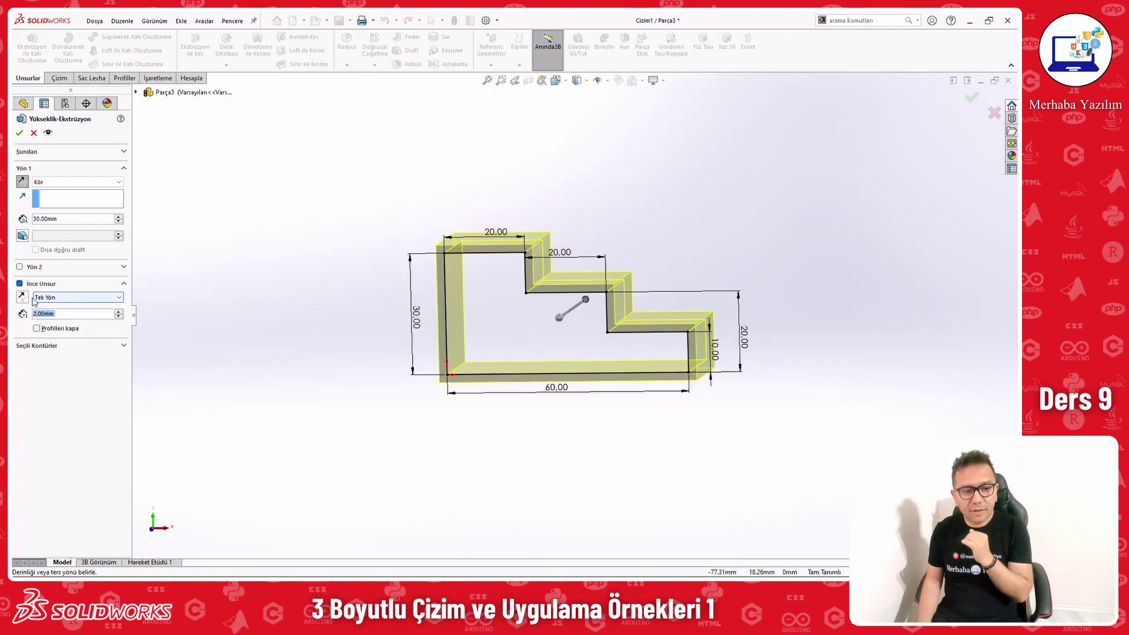
{"action": "left_click", "coordinate": [23, 298]}
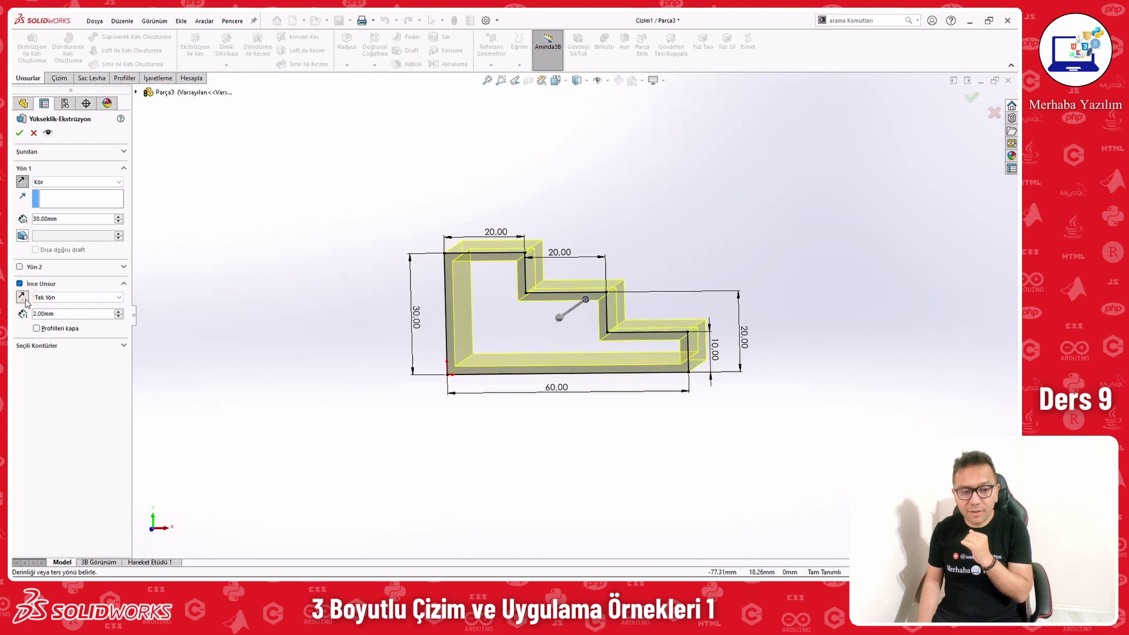
{"action": "left_click", "coordinate": [24, 298]}
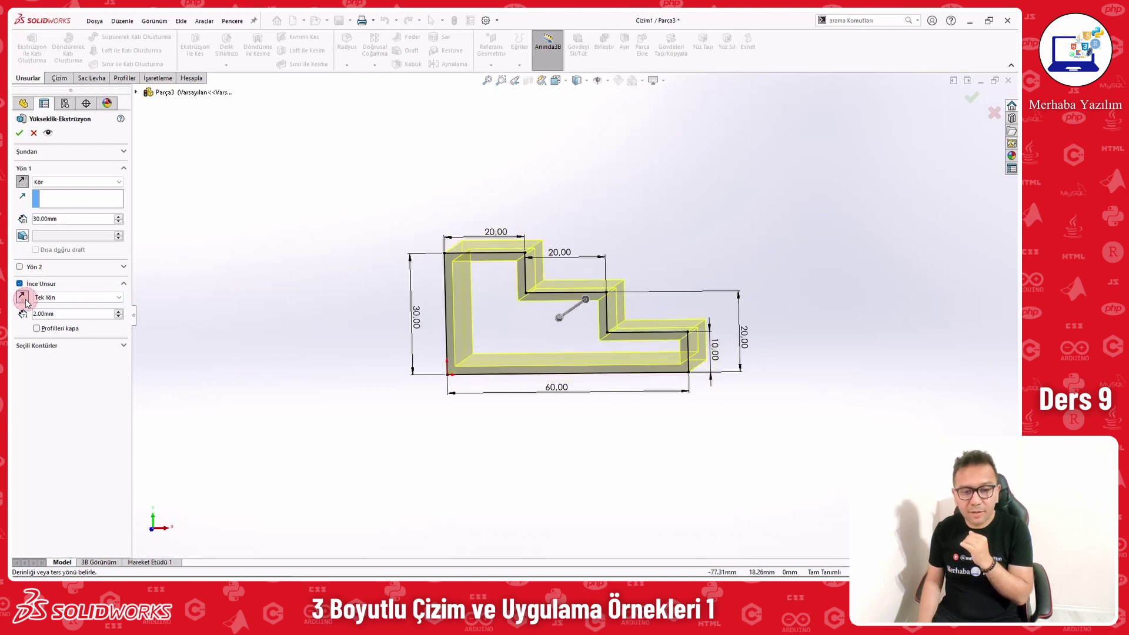
Step: Try a Two-Direction thin wall at 2 and 5 mm, then turn Thin Feature off
{"action": "left_click", "coordinate": [76, 298]}
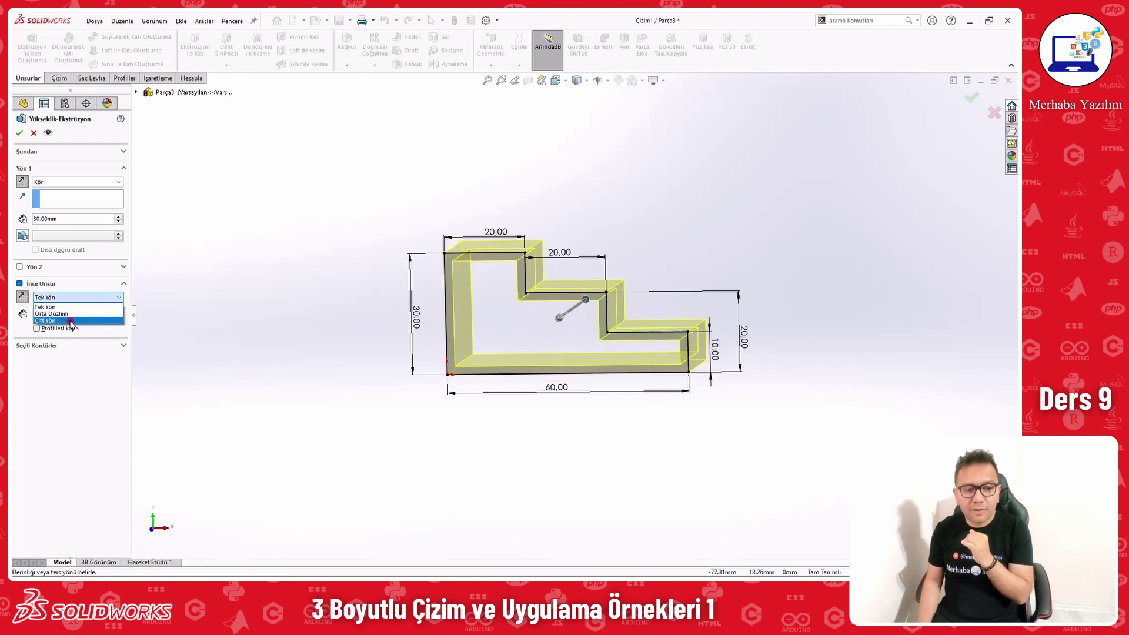
{"action": "left_click", "coordinate": [72, 324]}
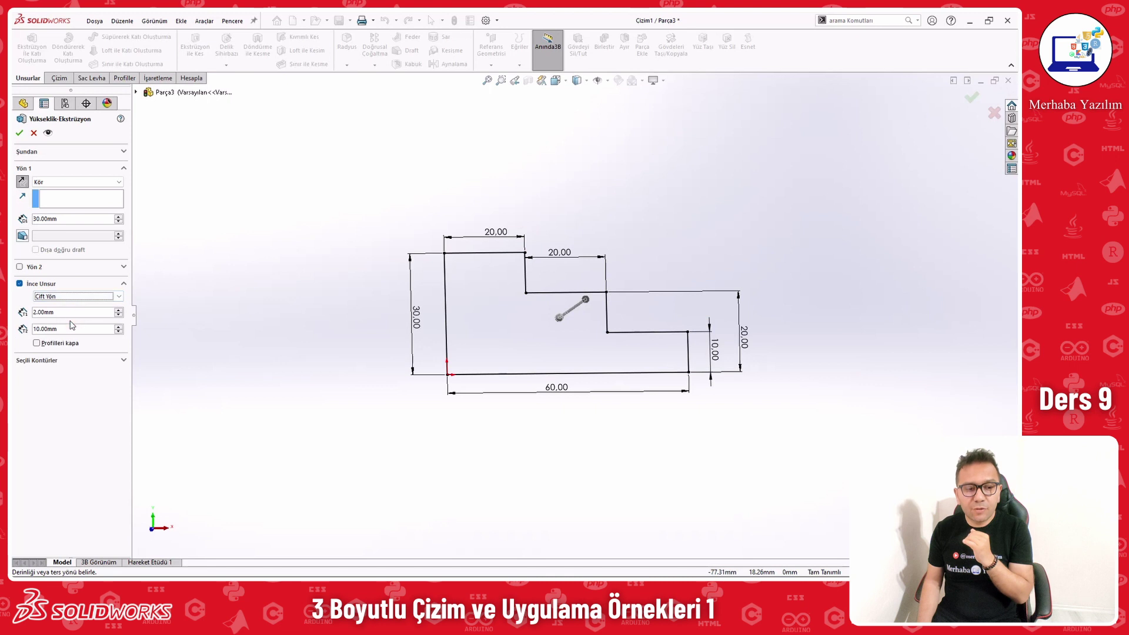
{"action": "double_click", "coordinate": [40, 329]}
{"action": "type", "text": "5"}
{"action": "key", "text": "Return"}
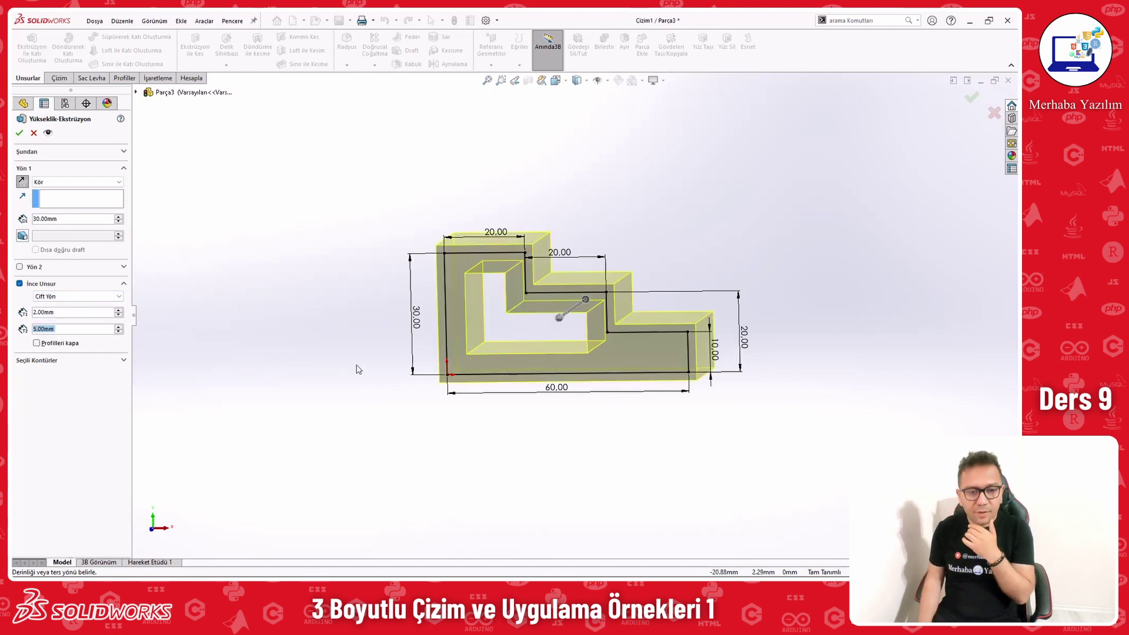
{"action": "middle_click_drag", "start_coordinate": [355, 368], "coordinate": [347, 344]}
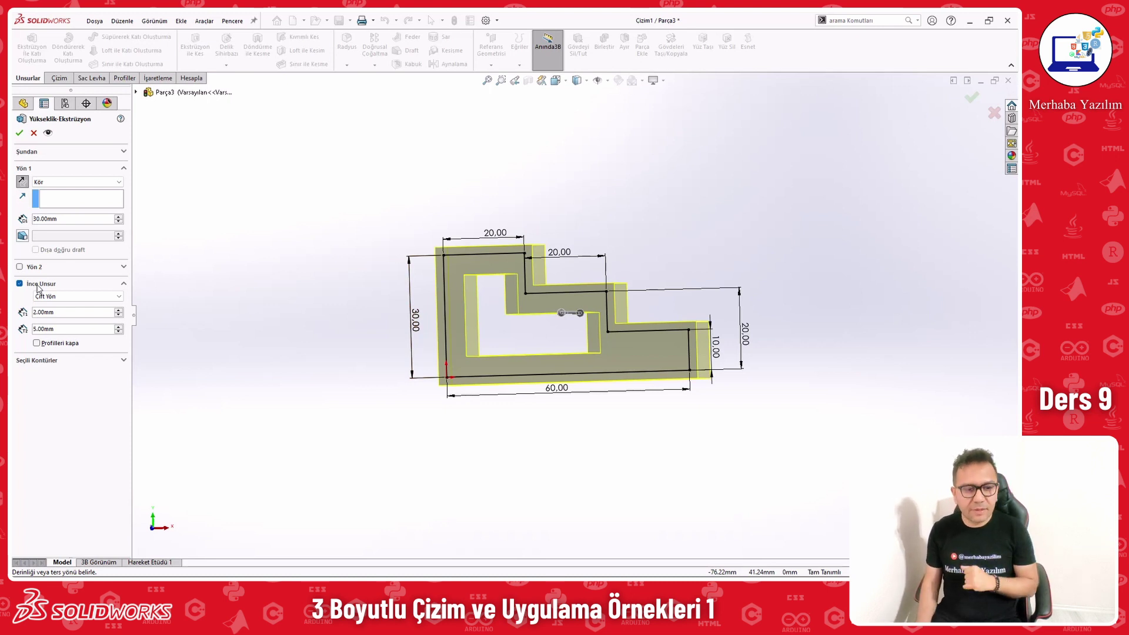
{"action": "left_click", "coordinate": [39, 285]}
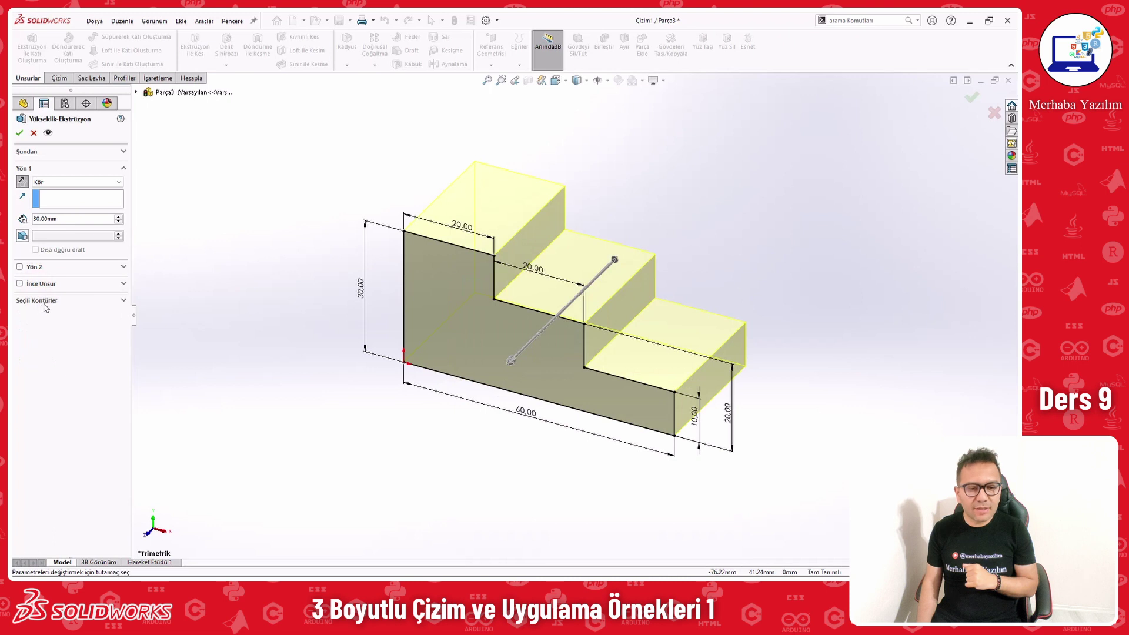
{"action": "left_click", "coordinate": [46, 301]}
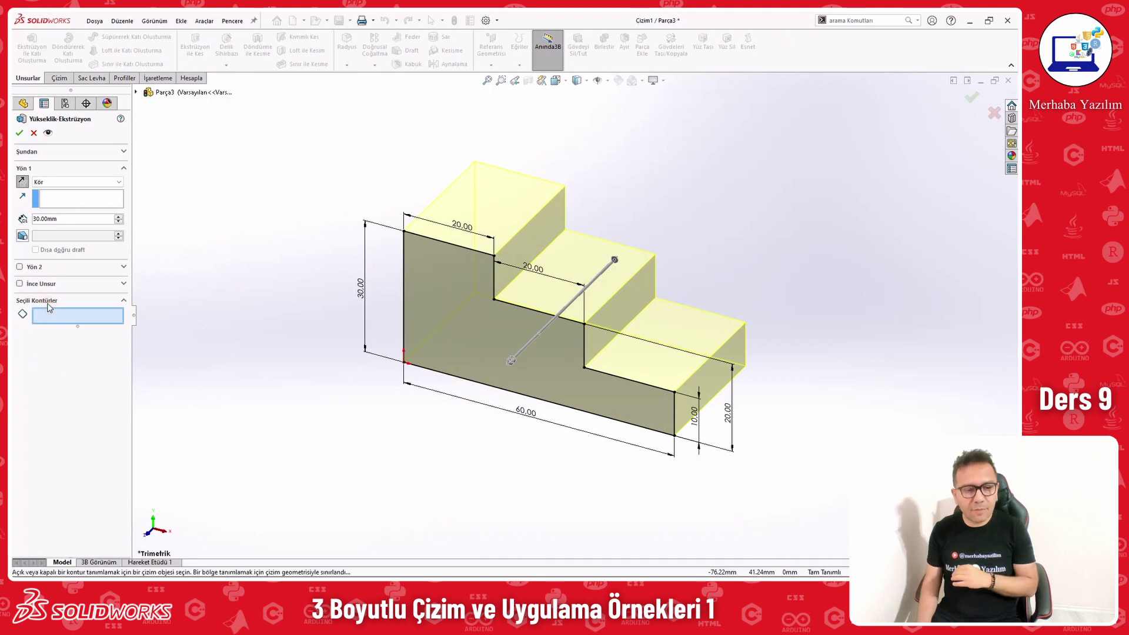
{"action": "left_click", "coordinate": [48, 302]}
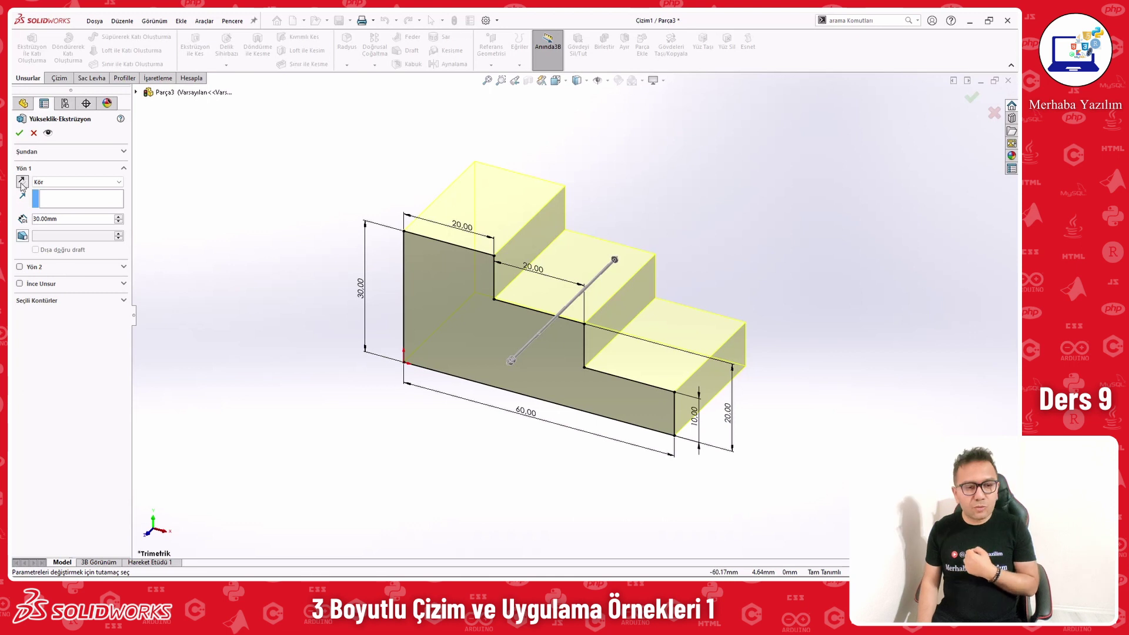
{"action": "key", "text": "alt+Tab"}
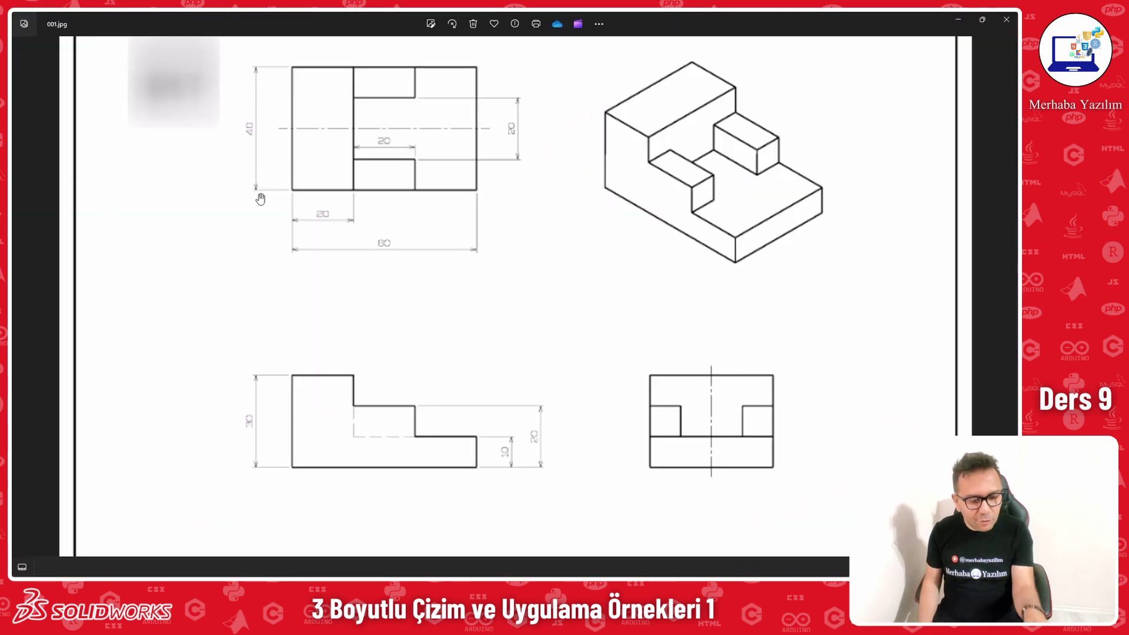
{"action": "key", "text": "alt+Tab"}
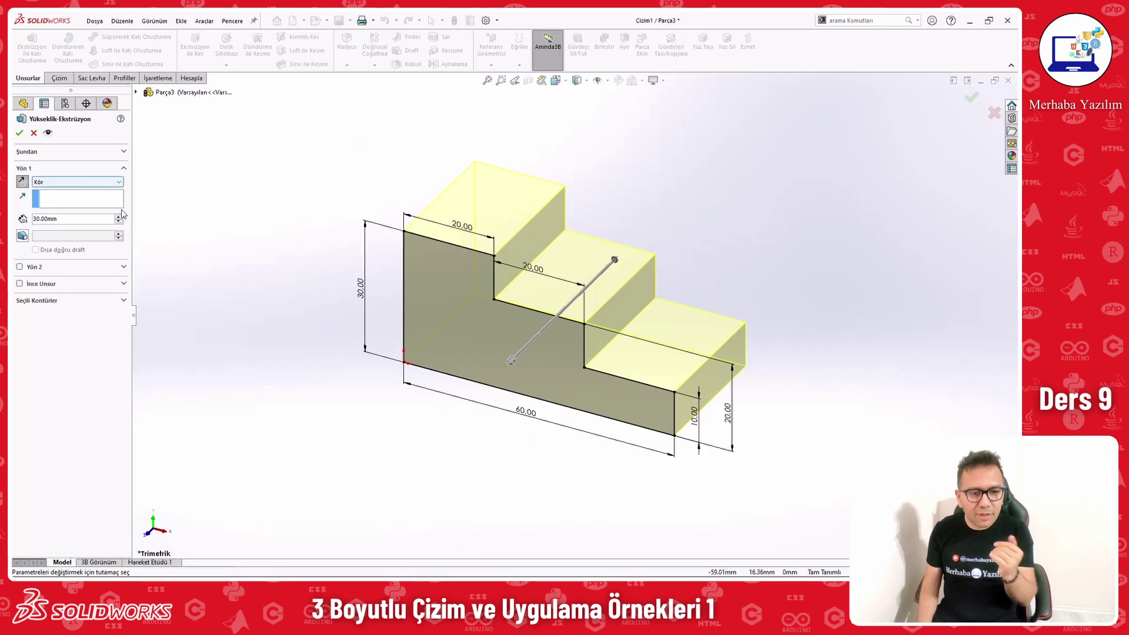
Step: Expand the From section and set the Direction 1 Blind depth to 40.00 mm
{"action": "left_click", "coordinate": [101, 151]}
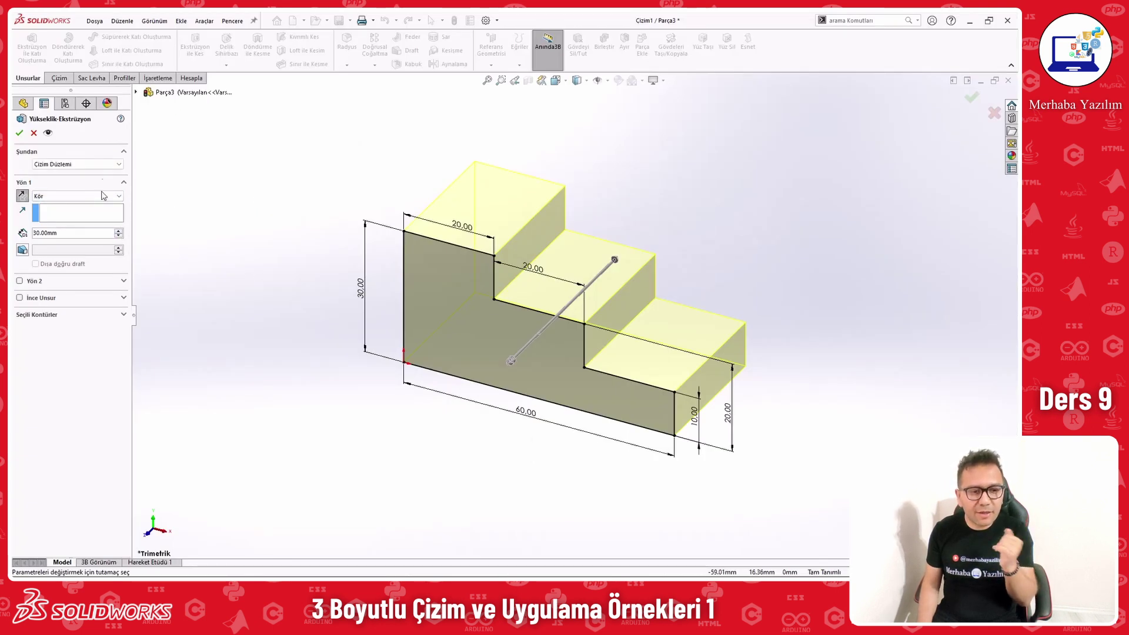
{"action": "left_click", "coordinate": [119, 231]}
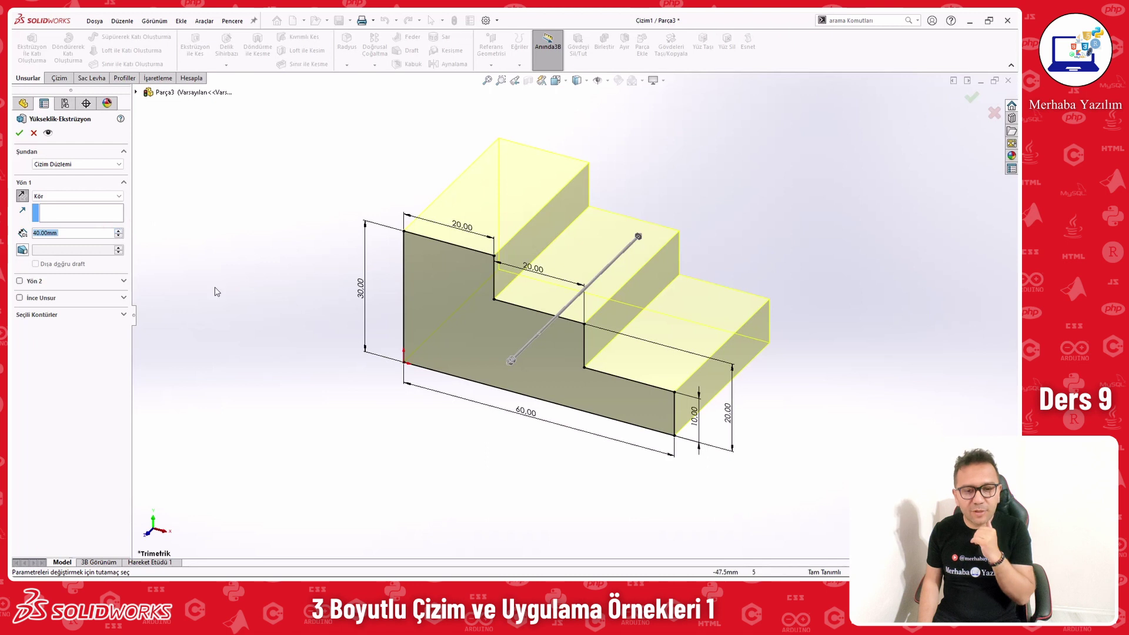
{"action": "scroll", "coordinate": [694, 277], "scroll_direction": "down", "scroll_amount": 2}
{"action": "scroll", "coordinate": [698, 272], "scroll_direction": "up", "scroll_amount": 3}
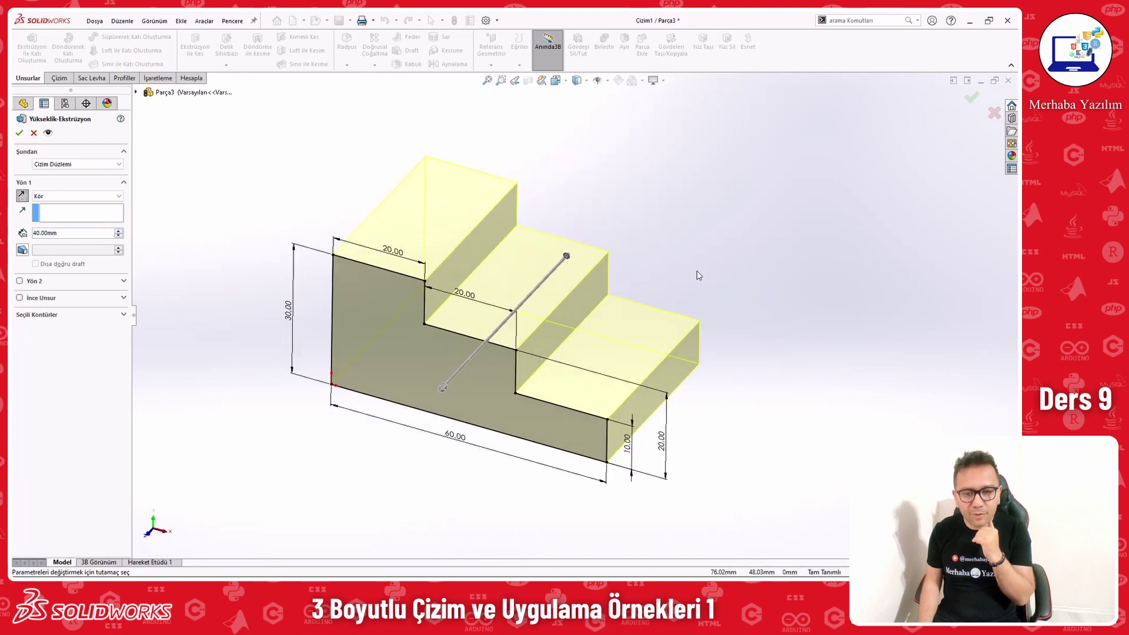
{"action": "scroll", "coordinate": [593, 263], "scroll_direction": "down", "scroll_amount": 2}
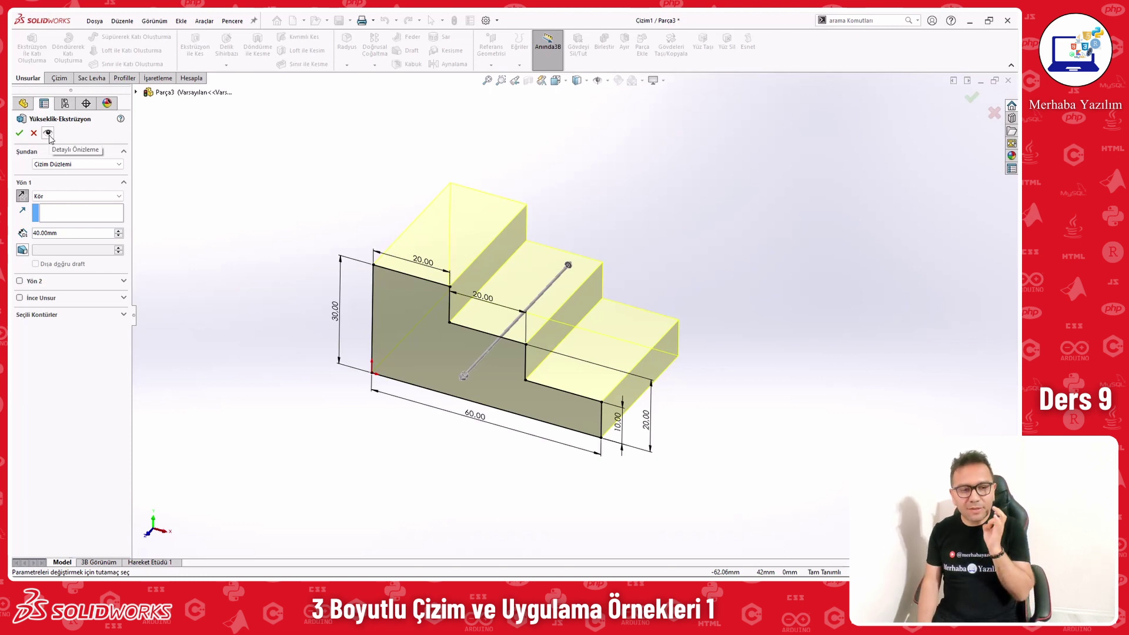
Step: Inspect the 40 mm extrusion preview from a few angles and accept Yükseklik-Ekstrüzyon1
{"action": "left_click", "coordinate": [49, 132]}
{"action": "mouse_move", "coordinate": [255, 242]}
{"action": "middle_mouse_down"}
{"action": "mouse_move", "coordinate": [245, 316]}
{"action": "mouse_move", "coordinate": [247, 294]}
{"action": "middle_mouse_up"}
{"action": "left_click", "coordinate": [25, 164]}
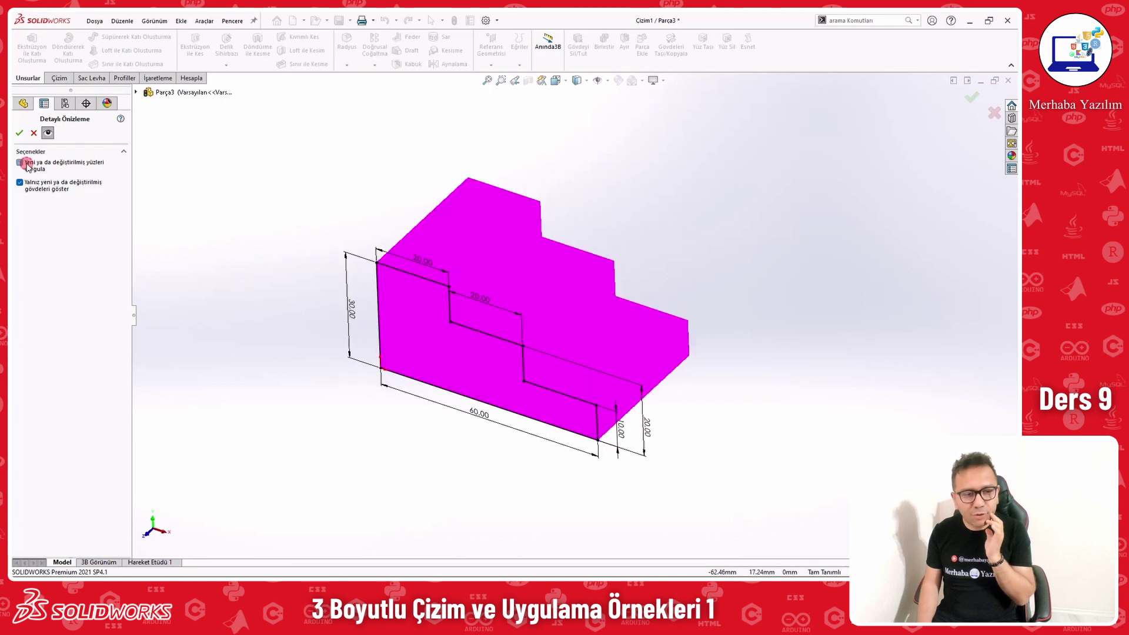
{"action": "left_click", "coordinate": [25, 163]}
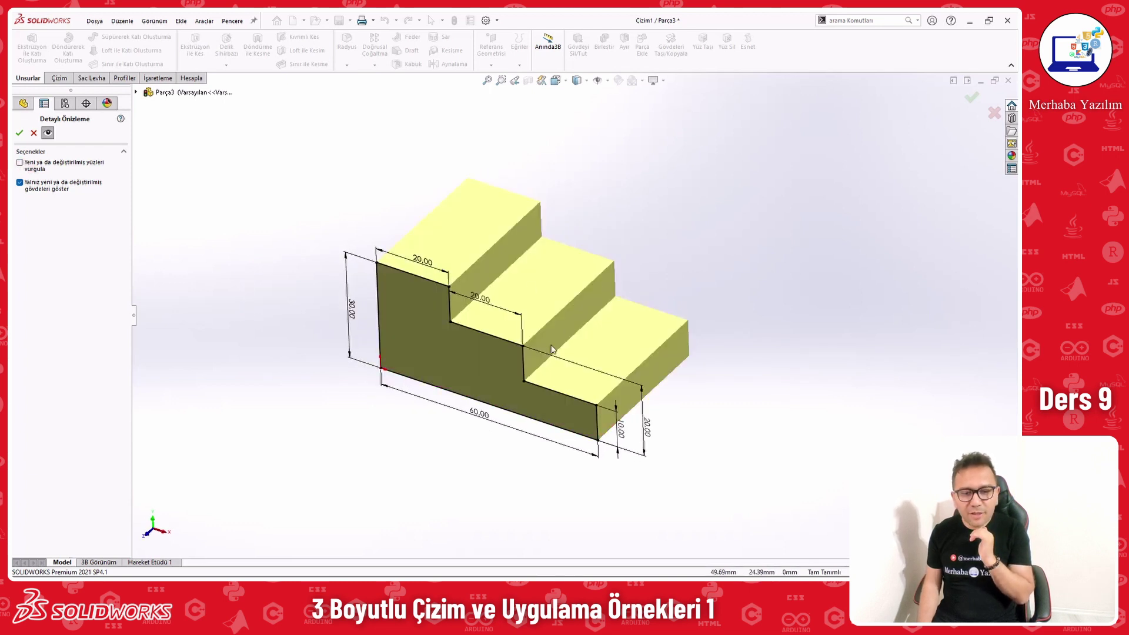
{"action": "mouse_move", "coordinate": [616, 216]}
{"action": "middle_mouse_down"}
{"action": "mouse_move", "coordinate": [519, 270]}
{"action": "mouse_move", "coordinate": [514, 293]}
{"action": "mouse_move", "coordinate": [605, 231]}
{"action": "mouse_move", "coordinate": [605, 195]}
{"action": "mouse_move", "coordinate": [592, 254]}
{"action": "middle_mouse_up"}
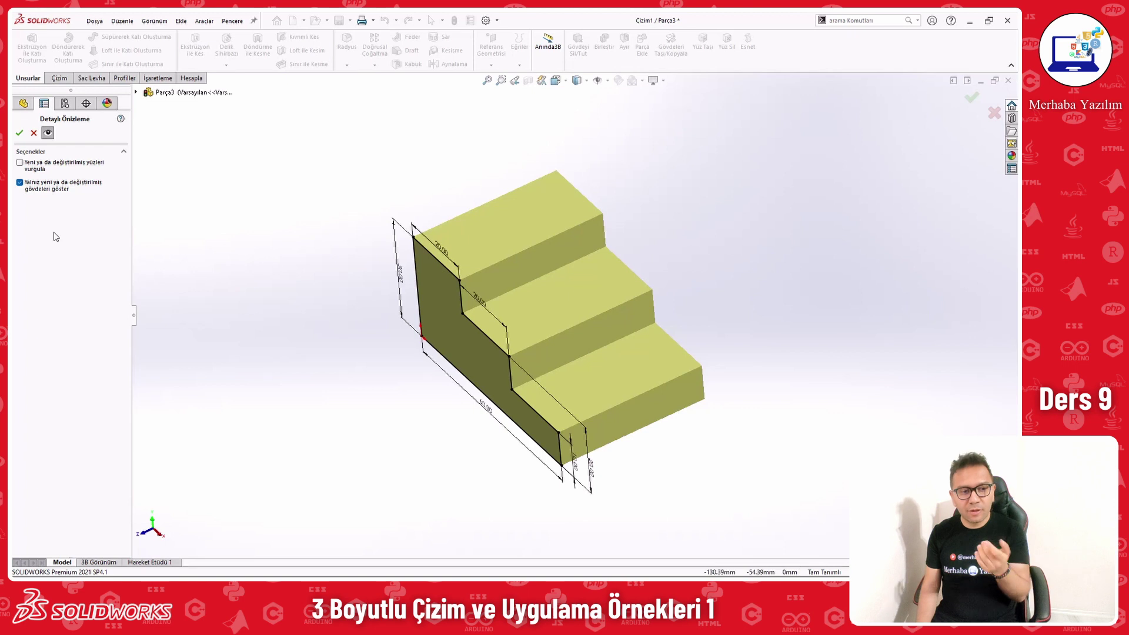
{"action": "left_click", "coordinate": [18, 134]}
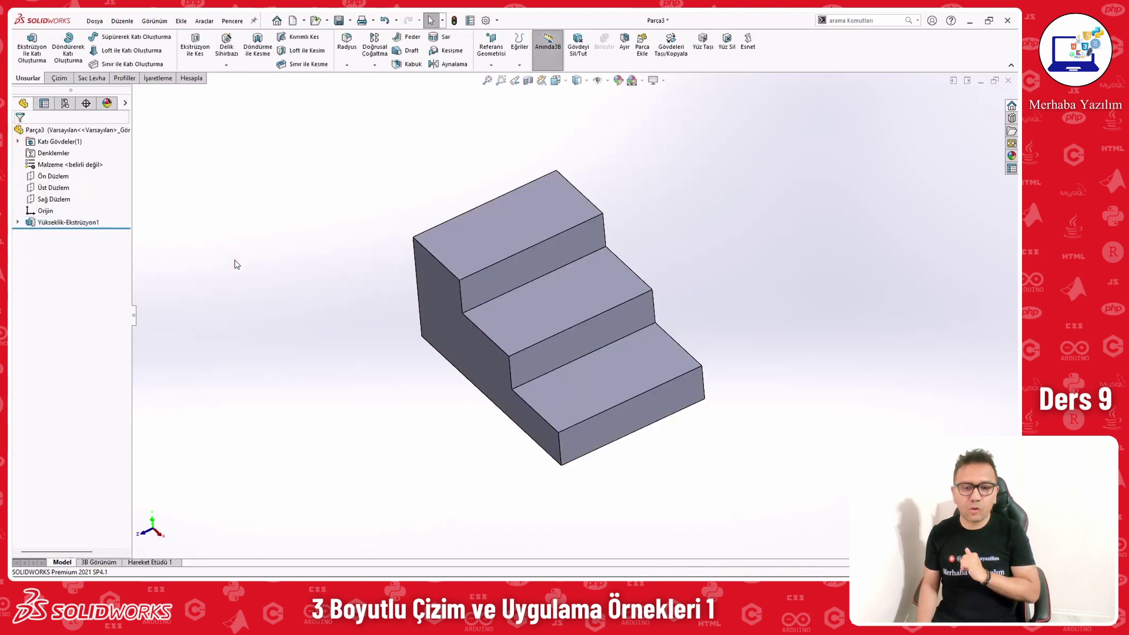
{"action": "key", "text": "alt+Tab"}
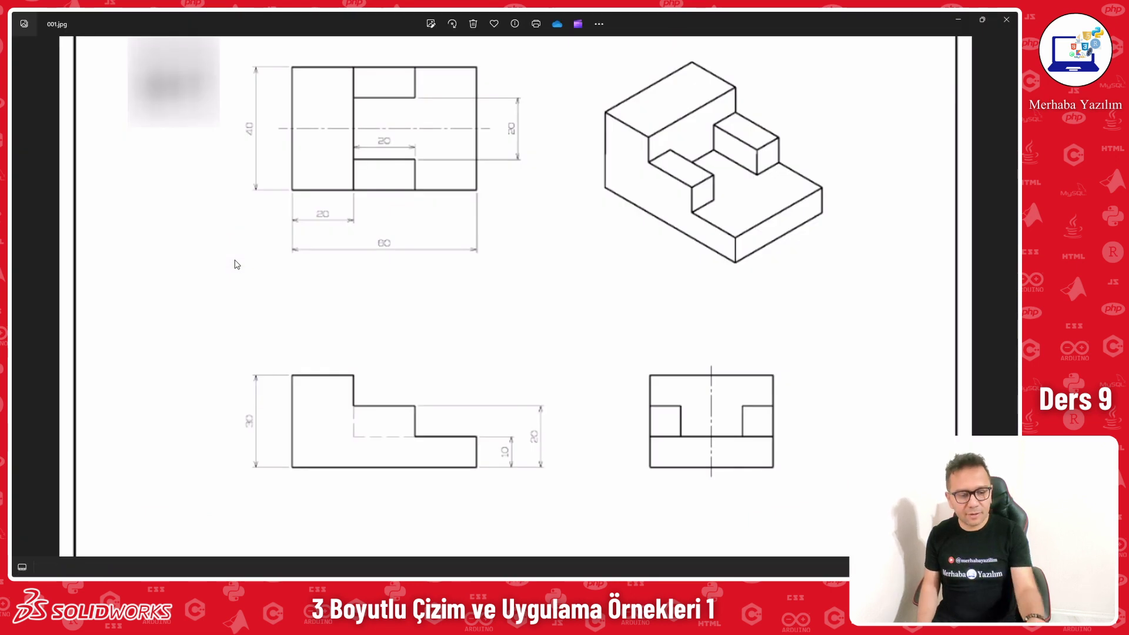
{"action": "key", "text": "alt+Tab"}
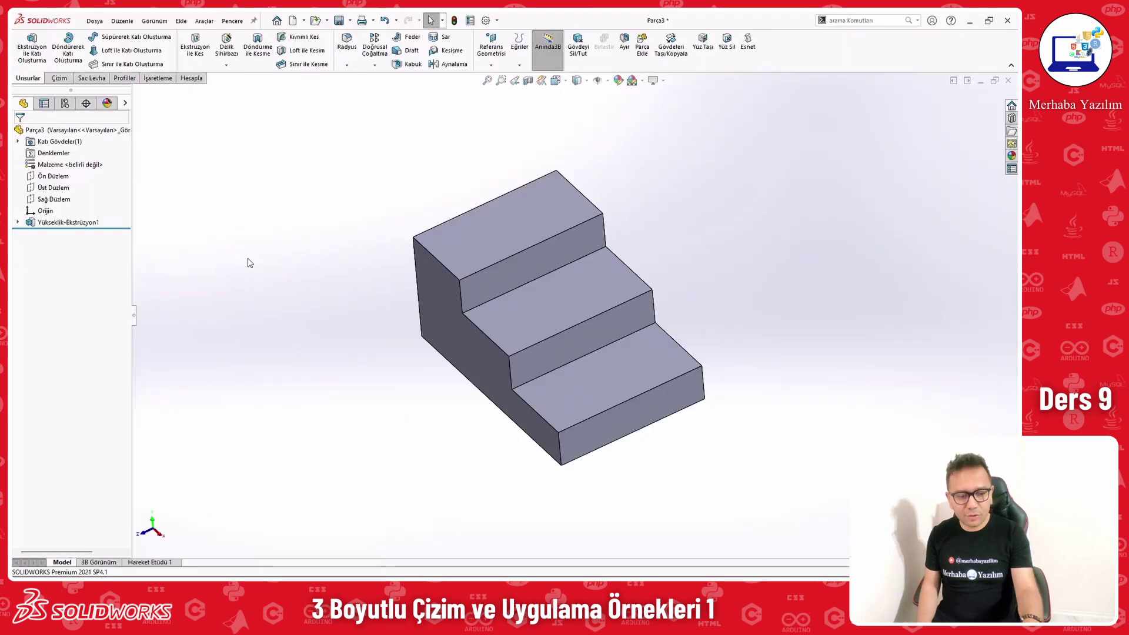
{"action": "key", "text": "alt+Tab"}
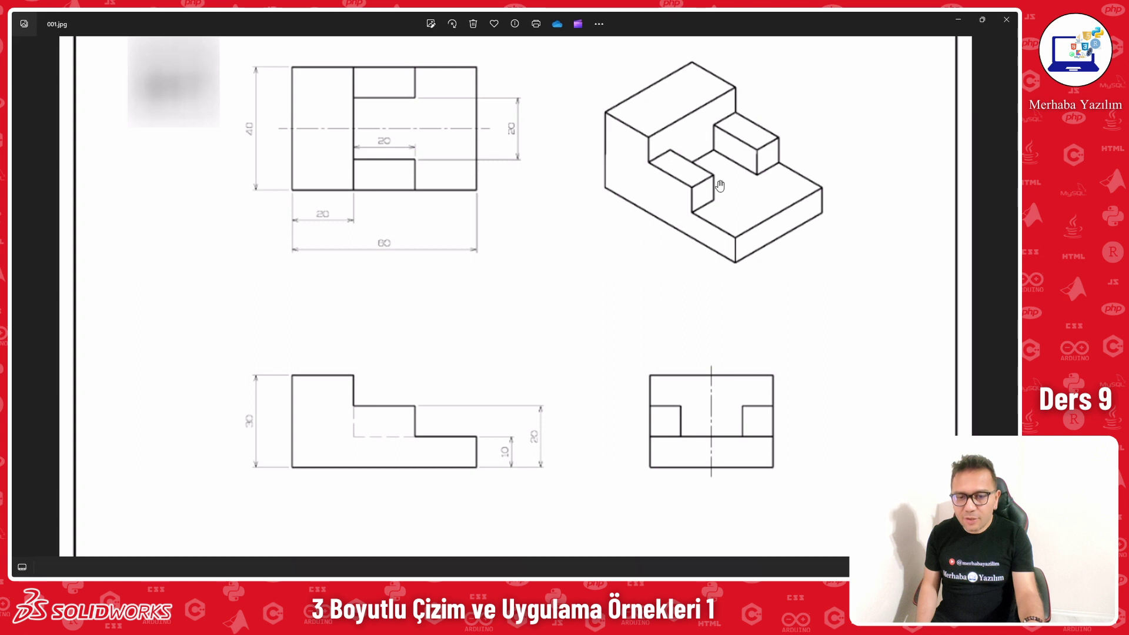
{"action": "scroll", "coordinate": [724, 164], "scroll_direction": "down", "scroll_amount": 3}
{"action": "scroll", "coordinate": [676, 182], "scroll_direction": "up", "scroll_amount": 3}
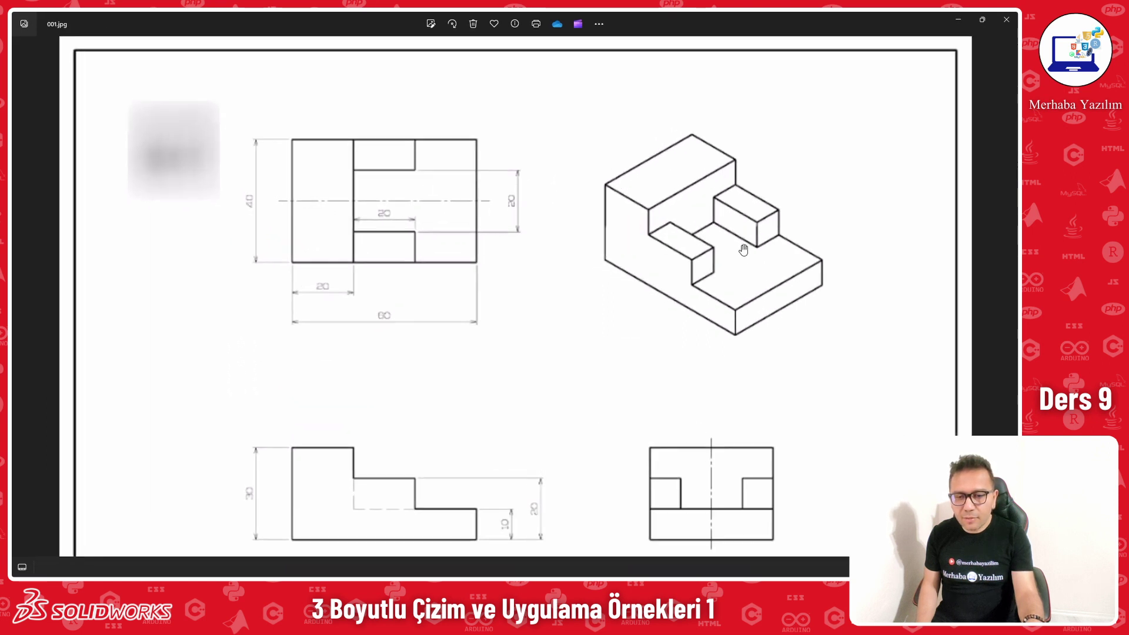
{"action": "left_click_drag", "start_coordinate": [729, 260], "coordinate": [728, 217]}
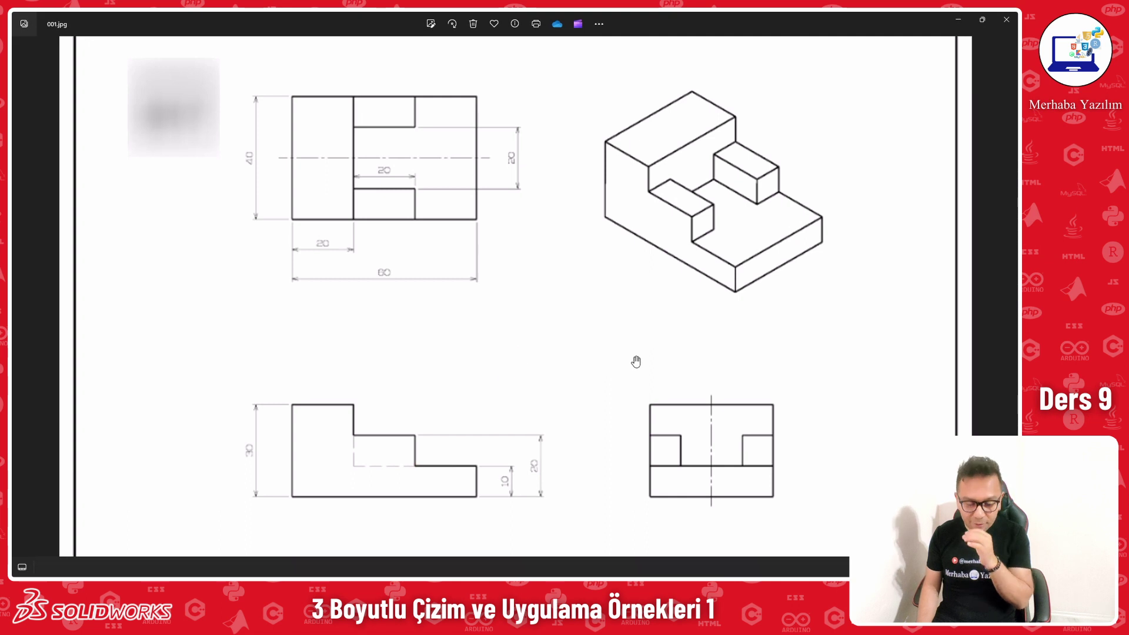
{"action": "key", "text": "alt+Tab"}
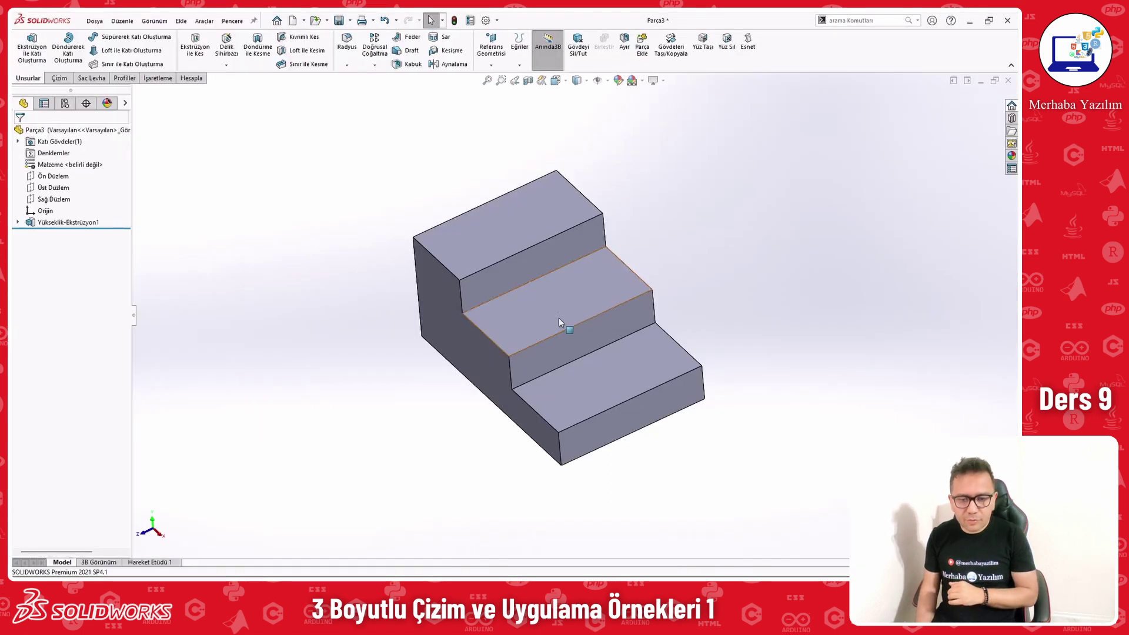
{"action": "key", "text": "ctrl+7"}
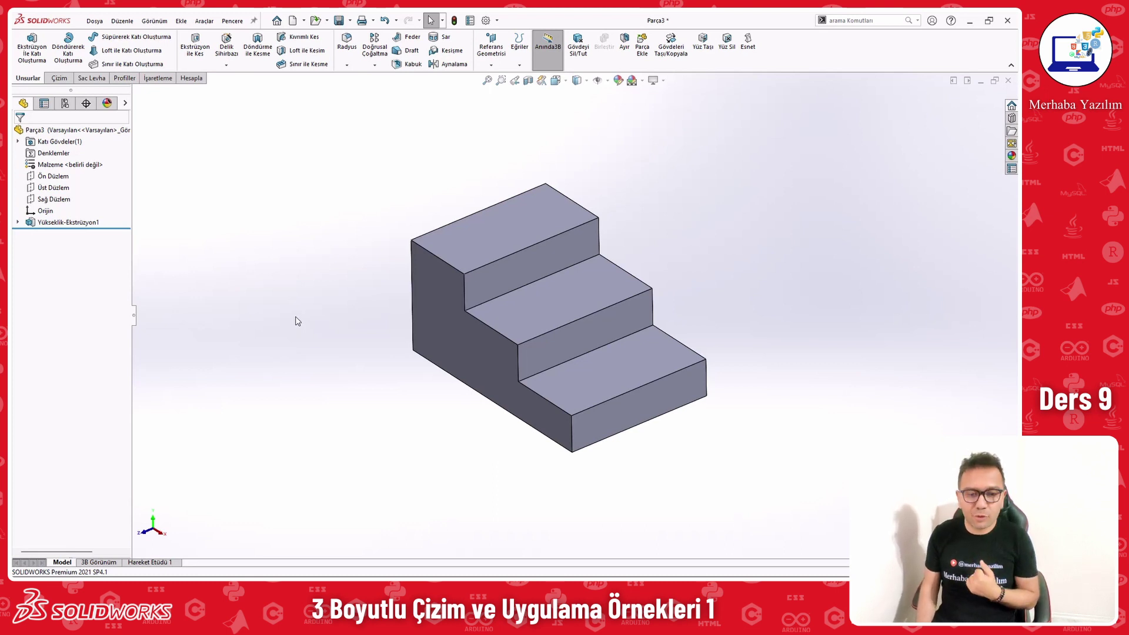
{"action": "key", "text": "z"}
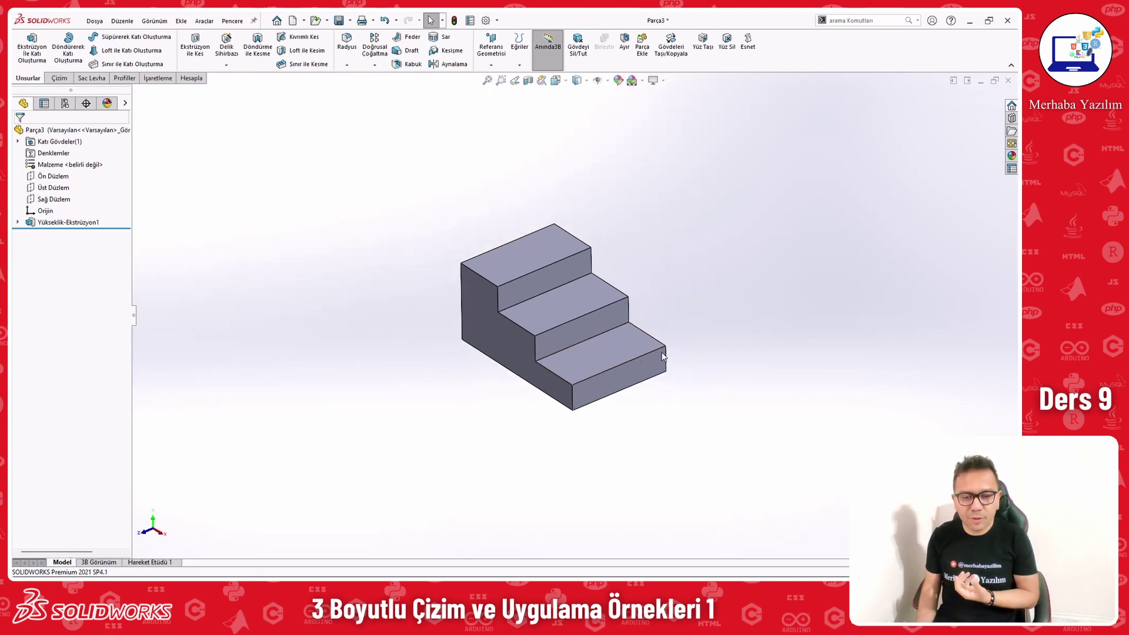
{"action": "scroll", "coordinate": [662, 355], "scroll_direction": "down", "scroll_amount": 2}
{"action": "scroll", "coordinate": [663, 321], "scroll_direction": "down", "scroll_amount": 3}
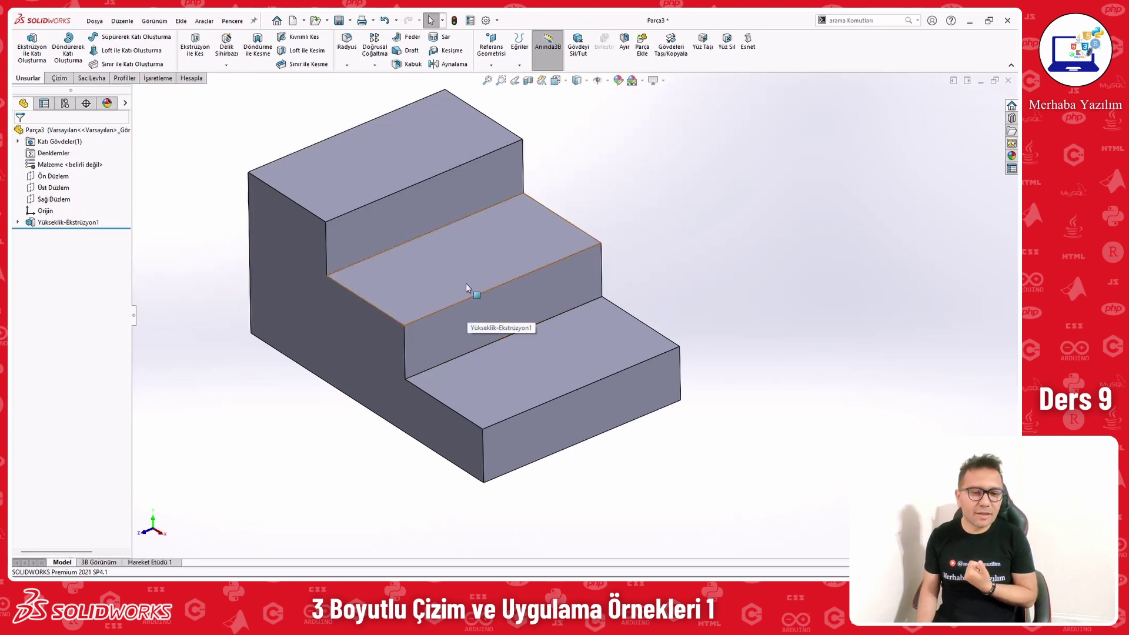
{"action": "left_click", "coordinate": [451, 268]}
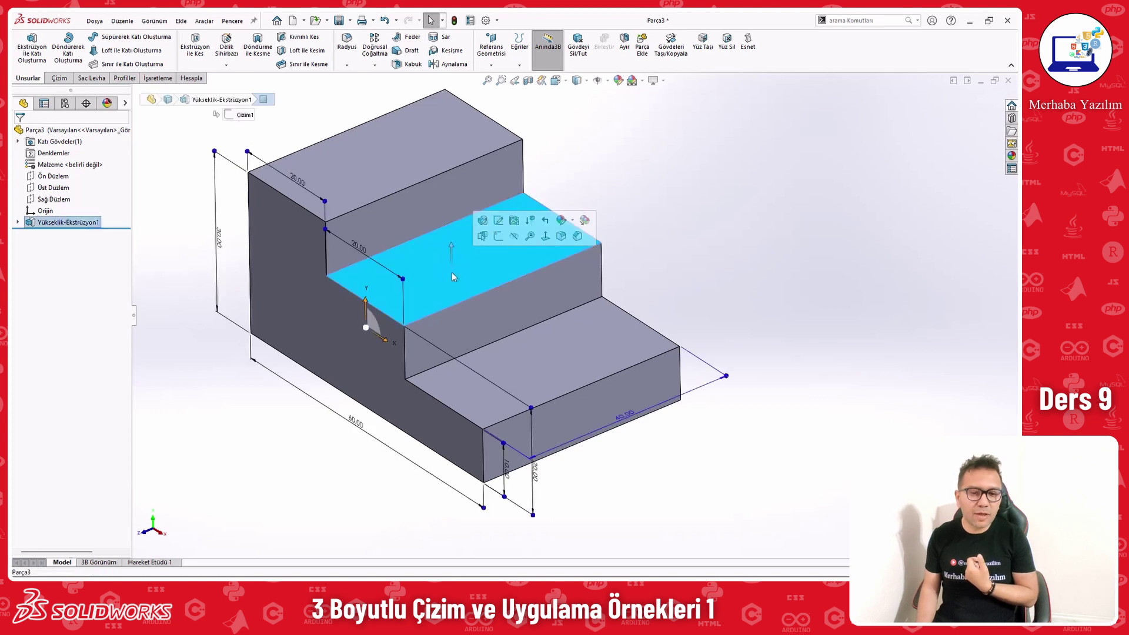
{"action": "left_click", "coordinate": [635, 189]}
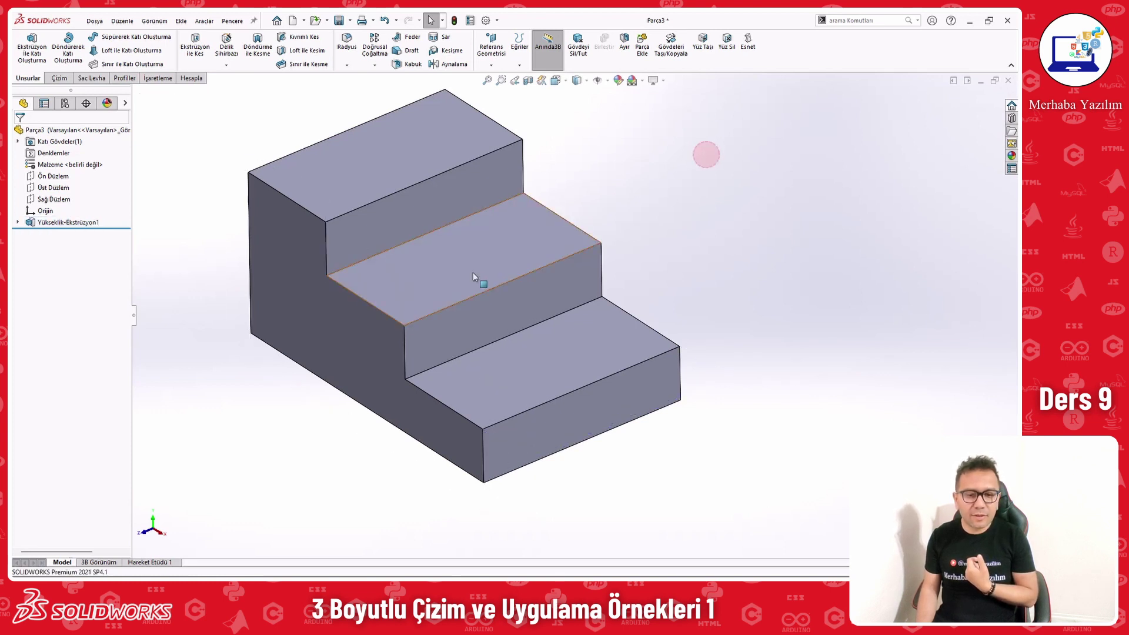
{"action": "left_click", "coordinate": [513, 373]}
{"action": "left_click", "coordinate": [681, 207]}
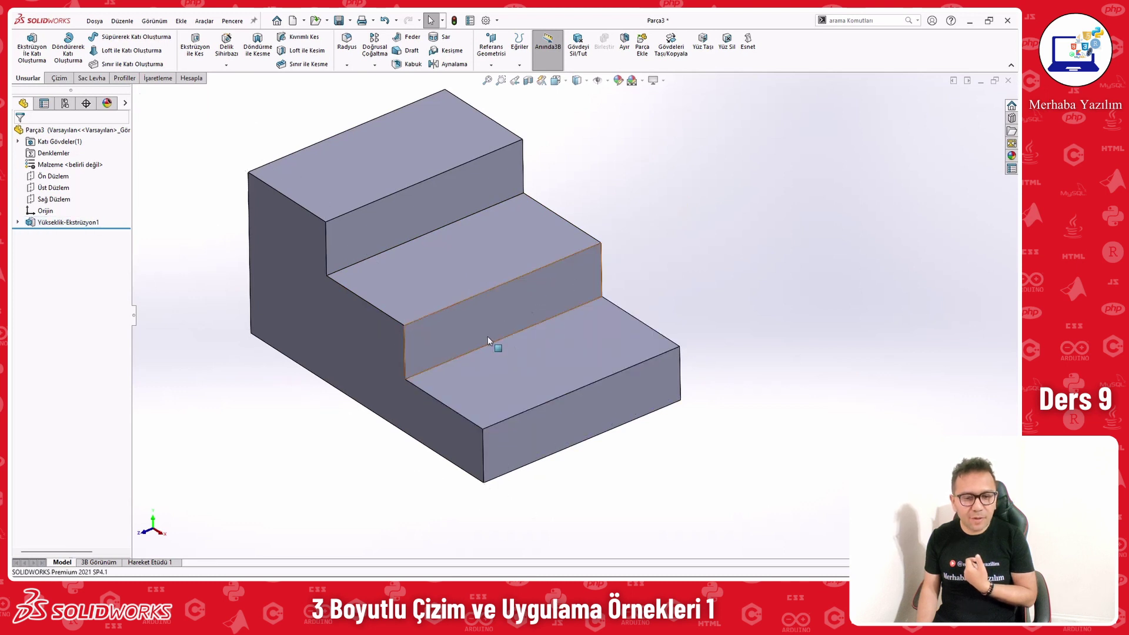
{"action": "left_click", "coordinate": [482, 319]}
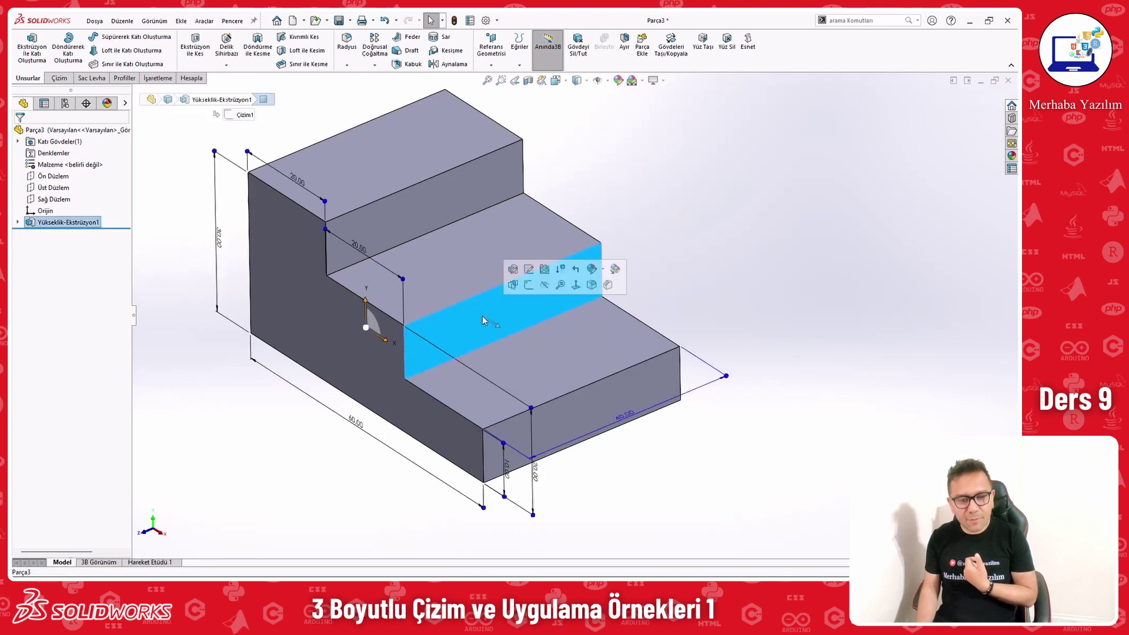
{"action": "left_click", "coordinate": [396, 220]}
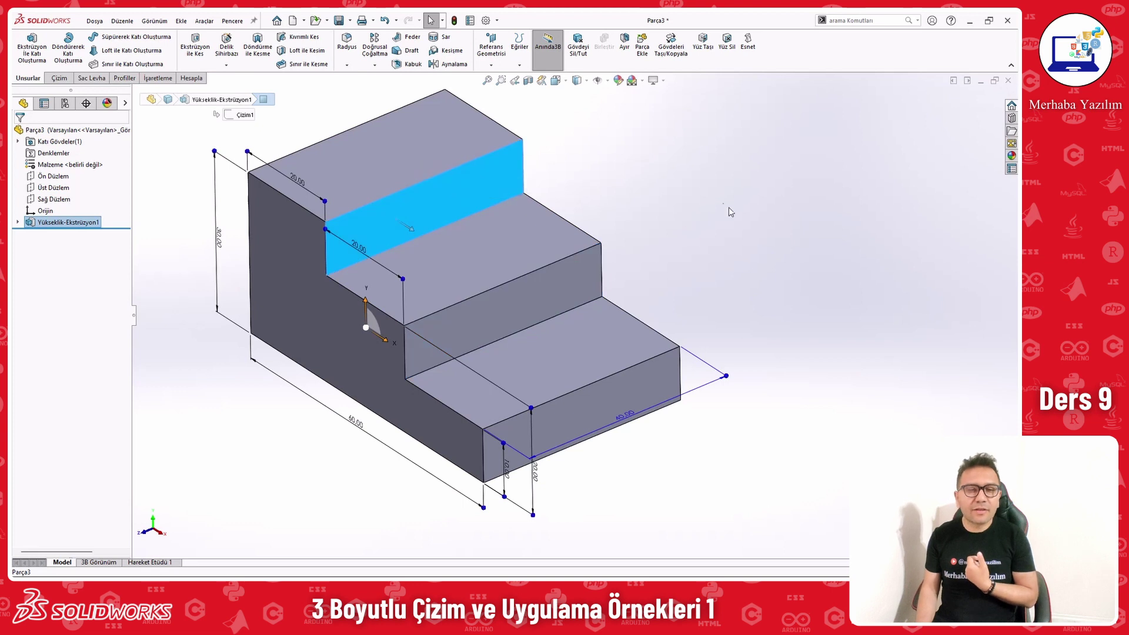
{"action": "left_click", "coordinate": [709, 198]}
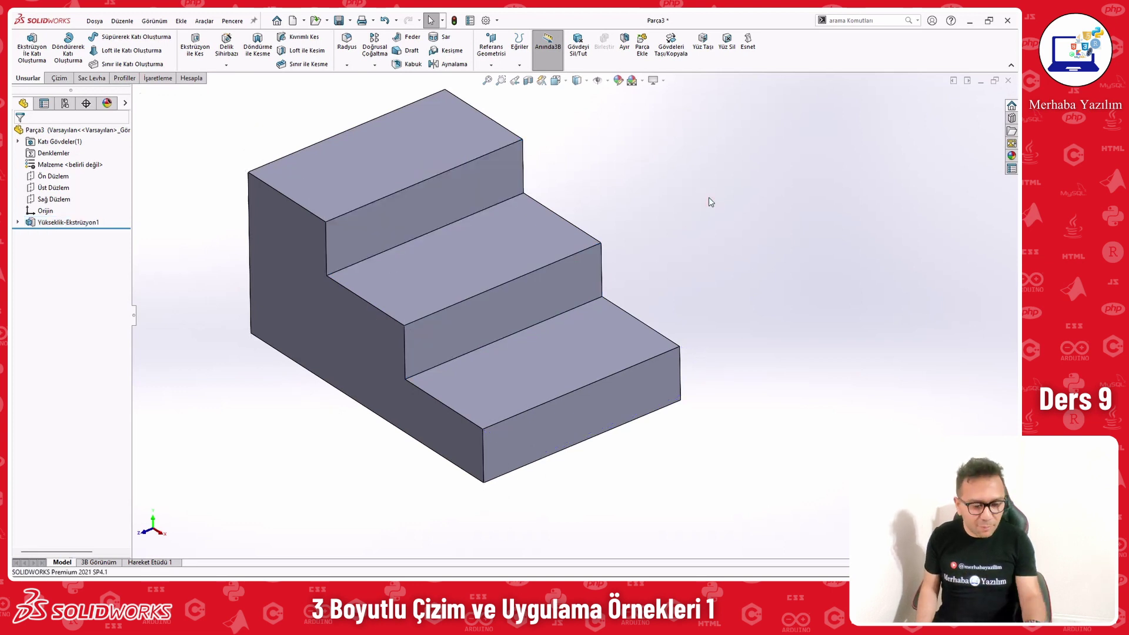
{"action": "key", "text": "alt+Tab"}
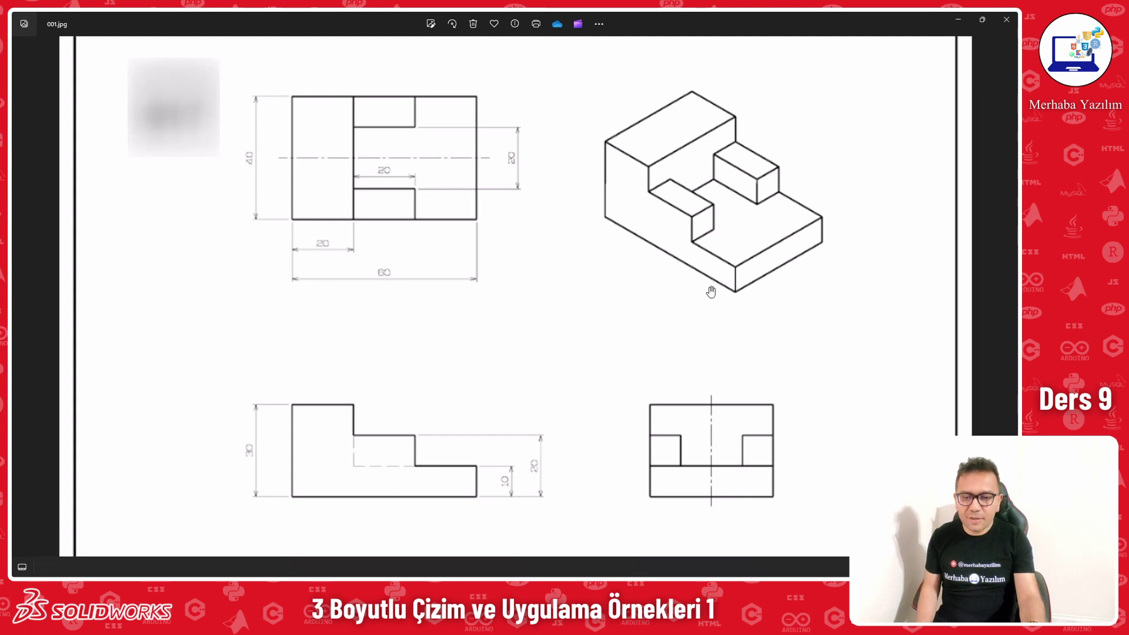
{"action": "left_click", "coordinate": [355, 127]}
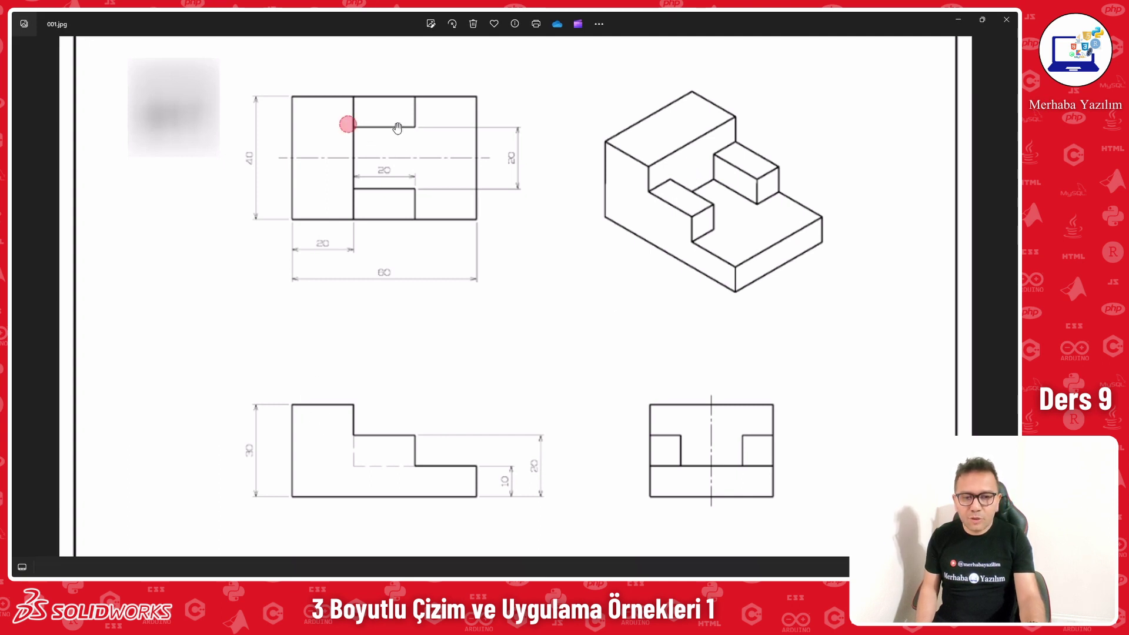
{"action": "left_click", "coordinate": [413, 126]}
{"action": "left_click", "coordinate": [414, 184]}
{"action": "left_click", "coordinate": [353, 188]}
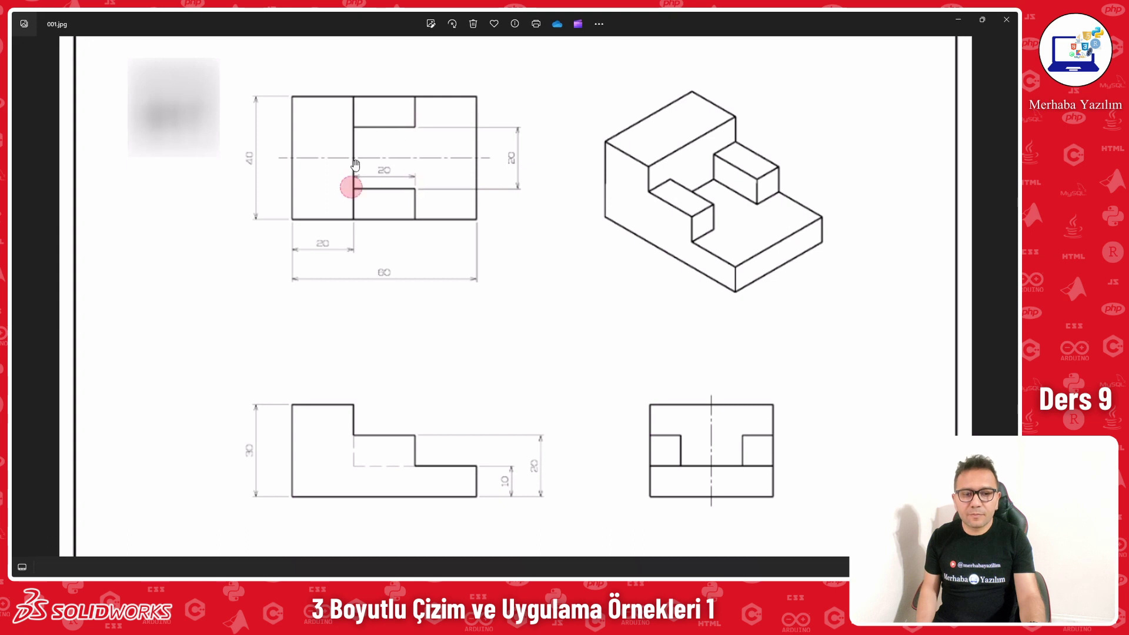
{"action": "left_click", "coordinate": [353, 126]}
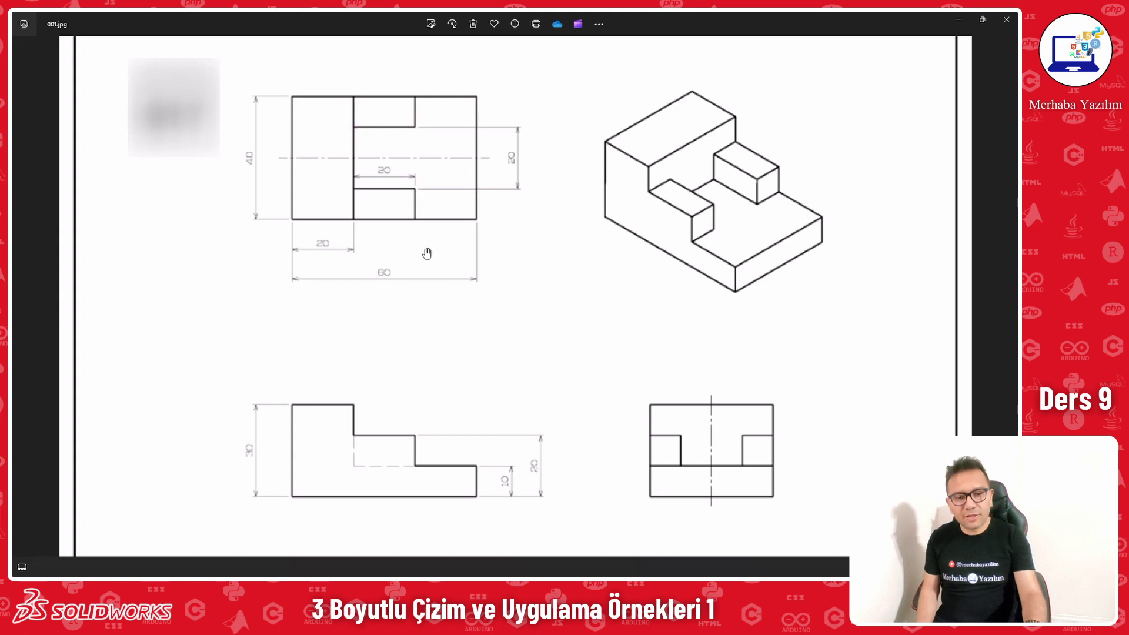
{"action": "left_click", "coordinate": [440, 147]}
{"action": "left_click", "coordinate": [446, 178]}
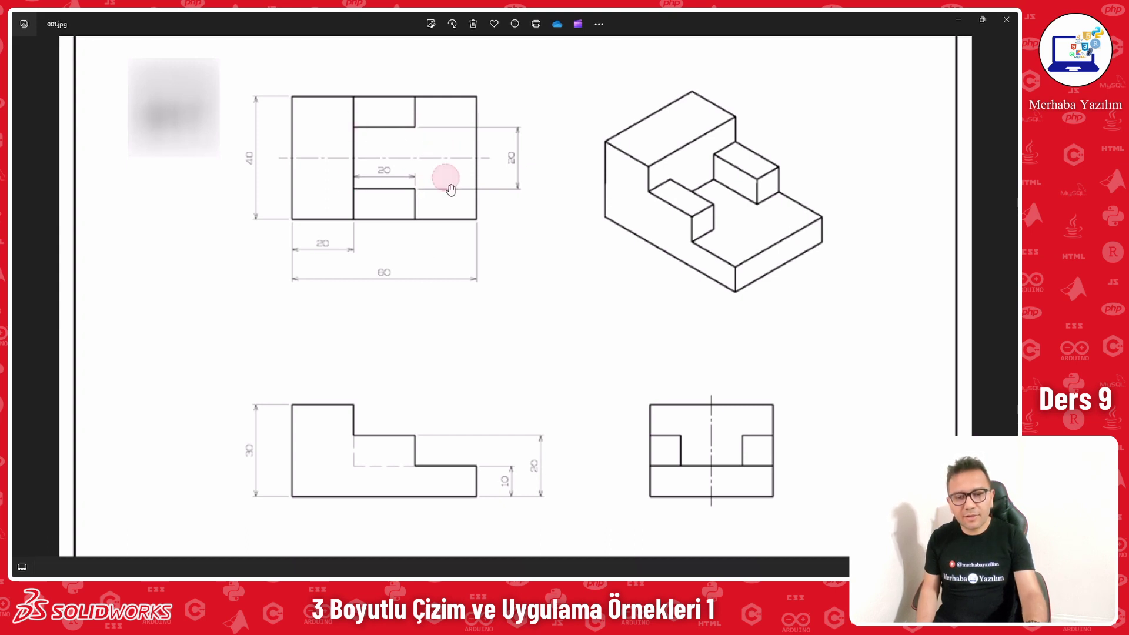
{"action": "left_click", "coordinate": [761, 236]}
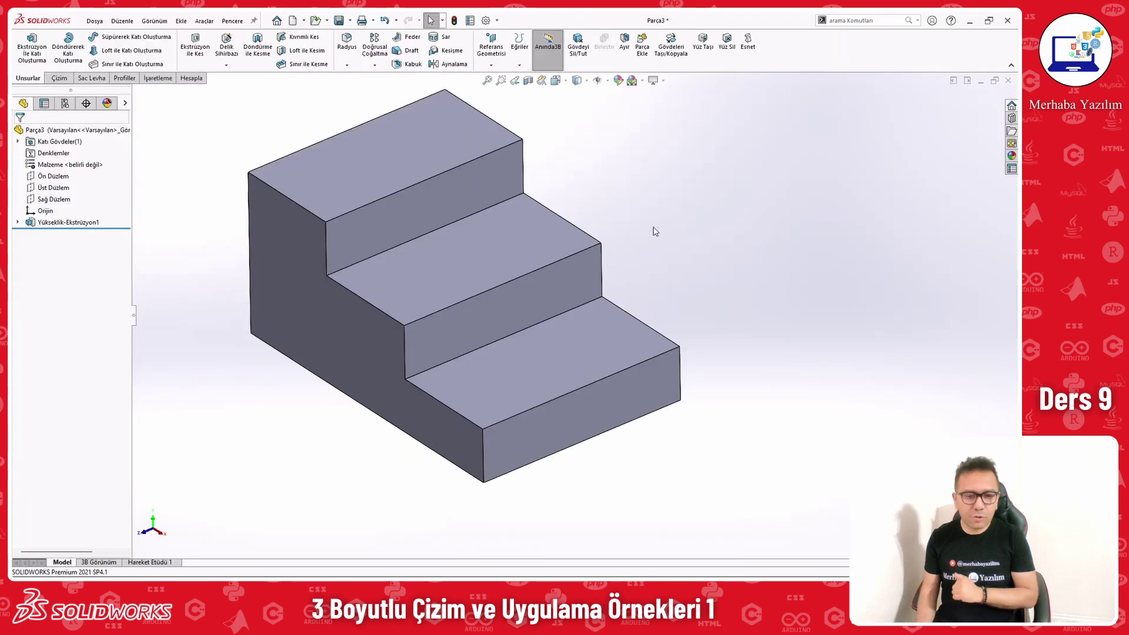
Step: Start a sketch on the middle step's top face and pick the Rectangle tool
{"action": "left_click", "coordinate": [653, 224]}
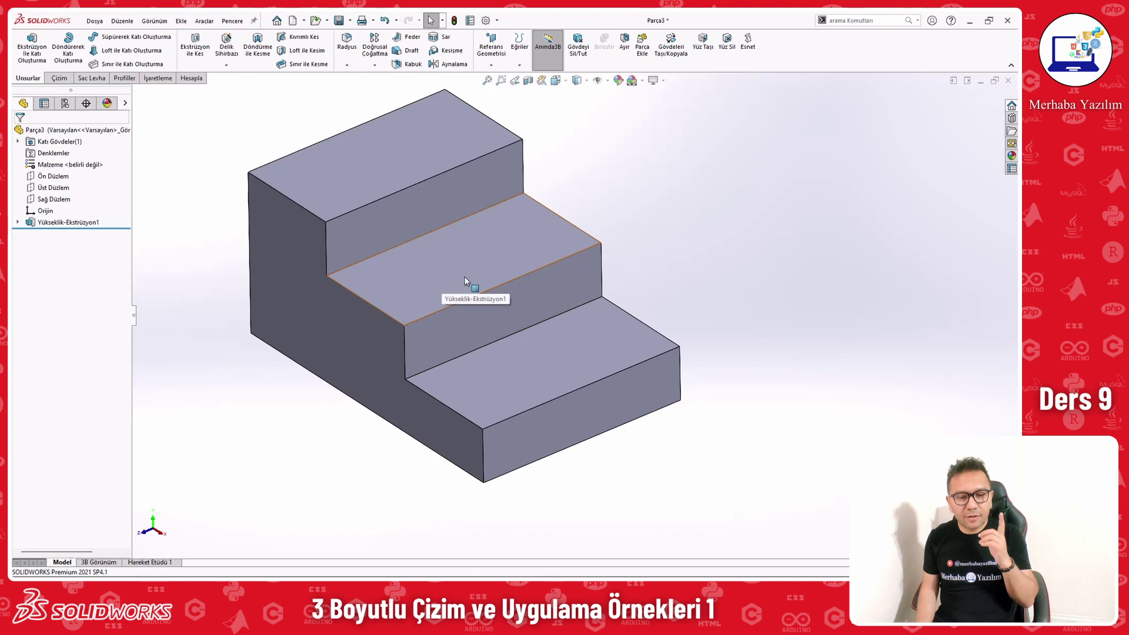
{"action": "left_click", "coordinate": [490, 275]}
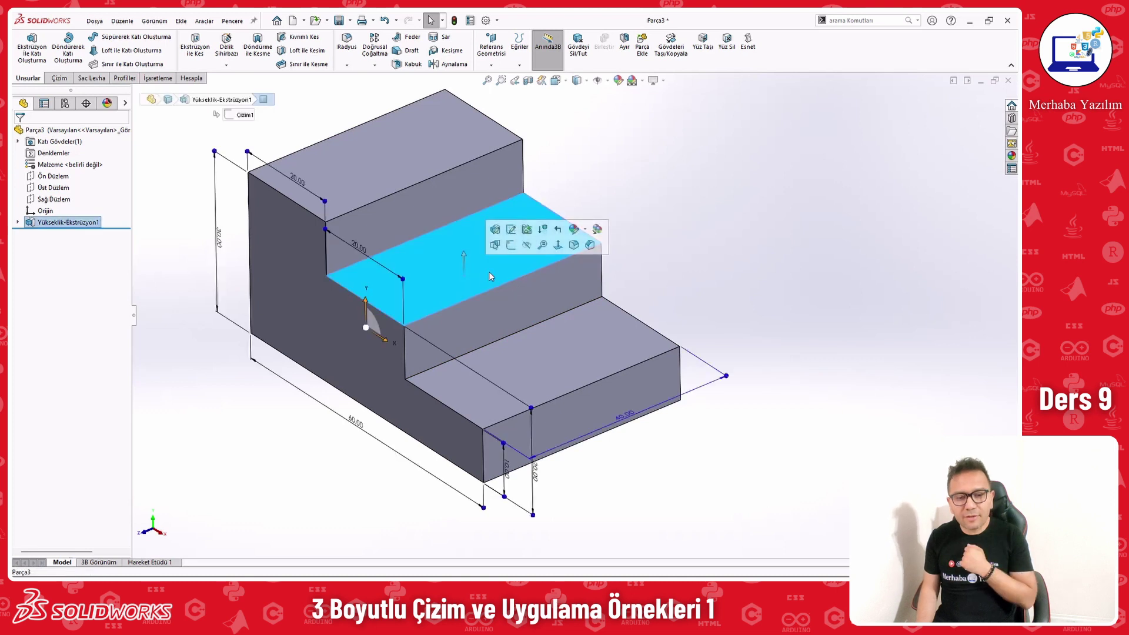
{"action": "left_click", "coordinate": [511, 251]}
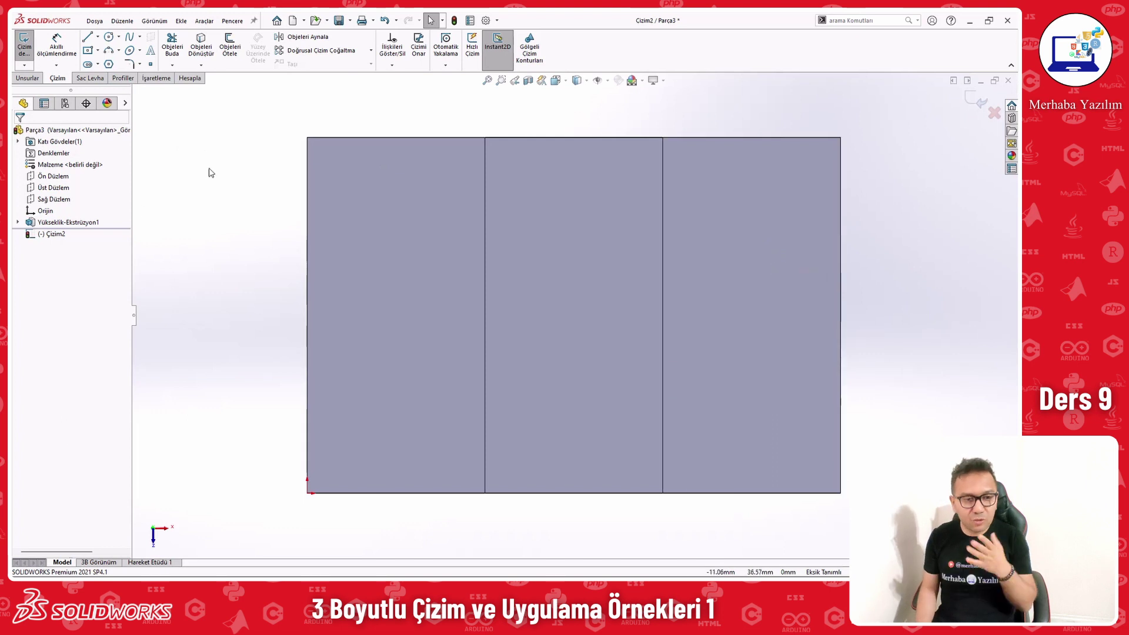
{"action": "left_click", "coordinate": [109, 37]}
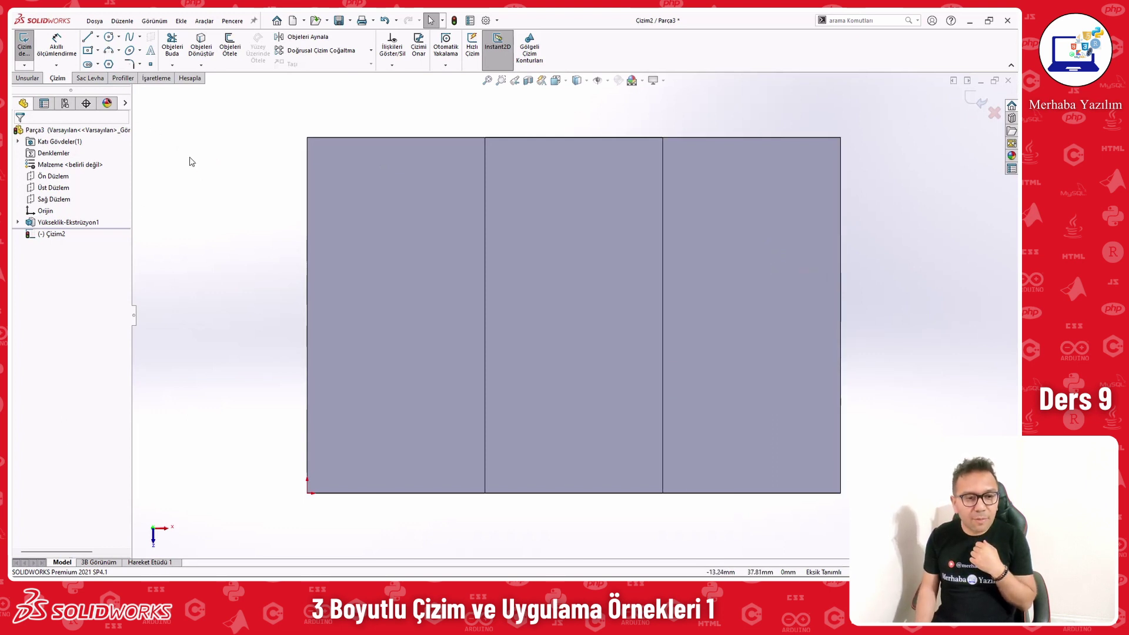
{"action": "right_click_drag", "start_coordinate": [202, 134], "coordinate": [206, 176]}
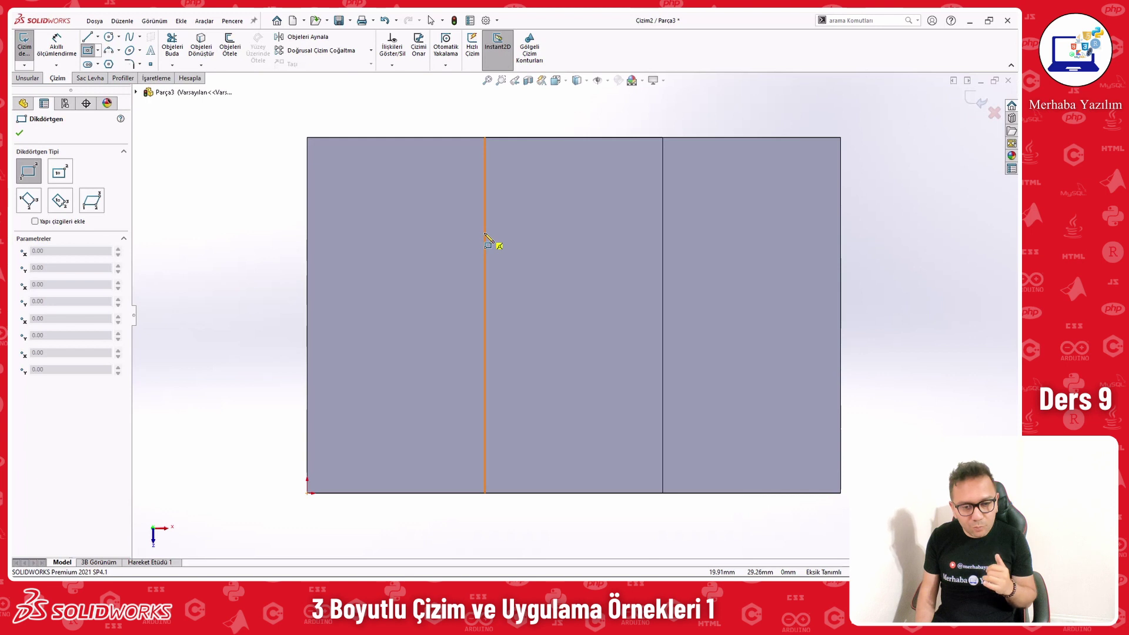
Step: Draw a corner rectangle across the middle step and compare it with the reference drawing
{"action": "left_click", "coordinate": [485, 234]}
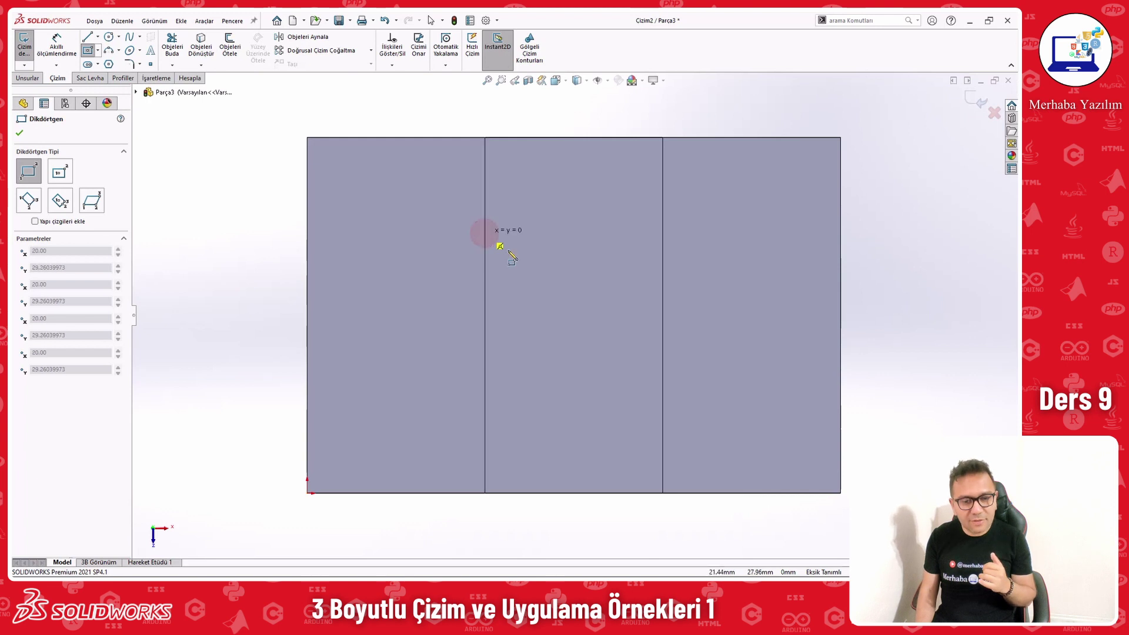
{"action": "left_click", "coordinate": [663, 382]}
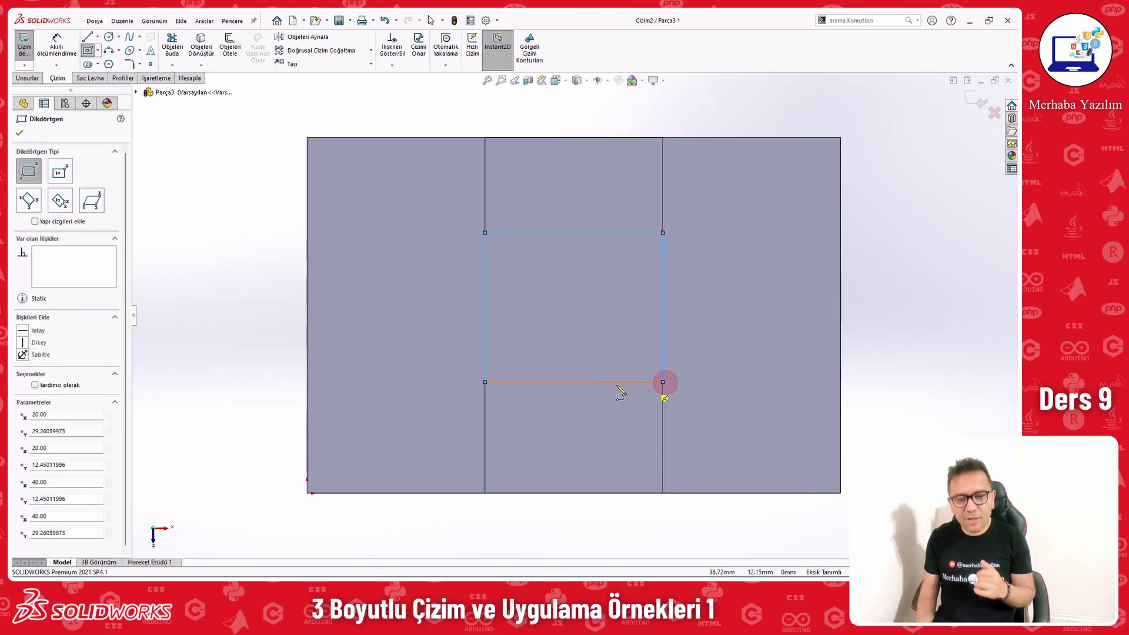
{"action": "key", "text": "Escape"}
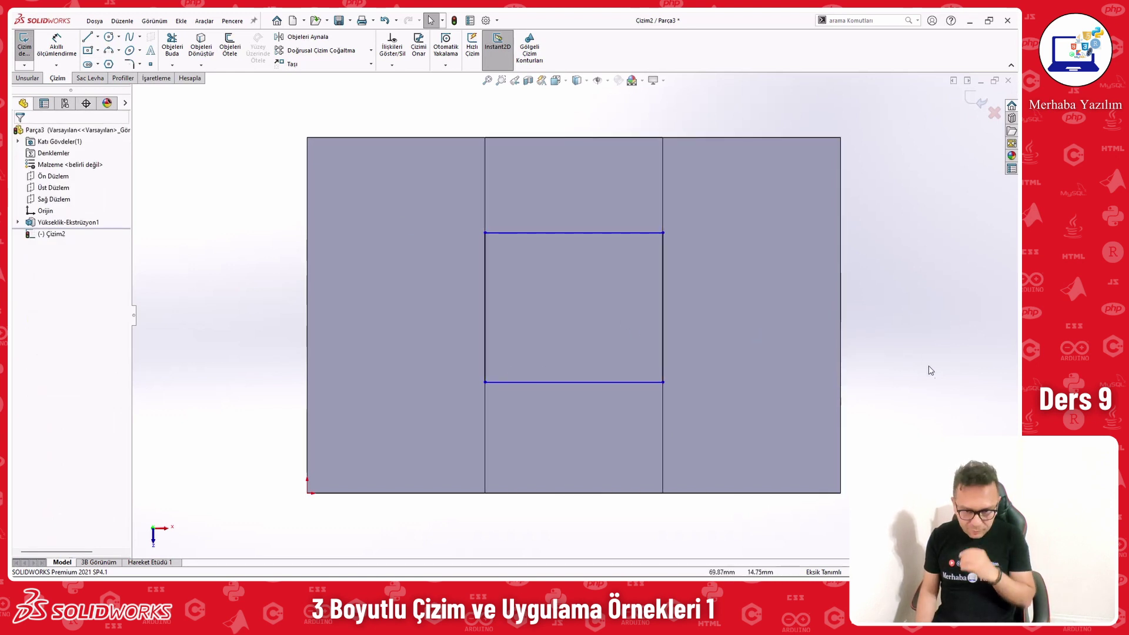
{"action": "mouse_move", "coordinate": [931, 370]}
{"action": "middle_mouse_down"}
{"action": "mouse_move", "coordinate": [882, 257]}
{"action": "mouse_move", "coordinate": [915, 214]}
{"action": "mouse_move", "coordinate": [912, 230]}
{"action": "middle_mouse_up"}
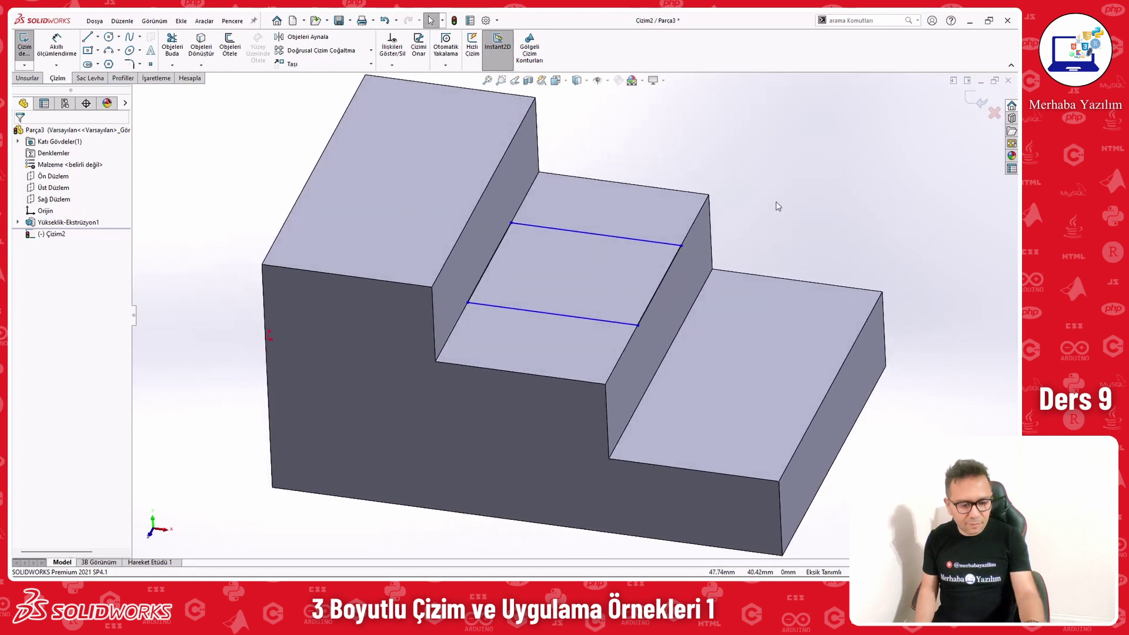
{"action": "key", "text": "alt+Tab"}
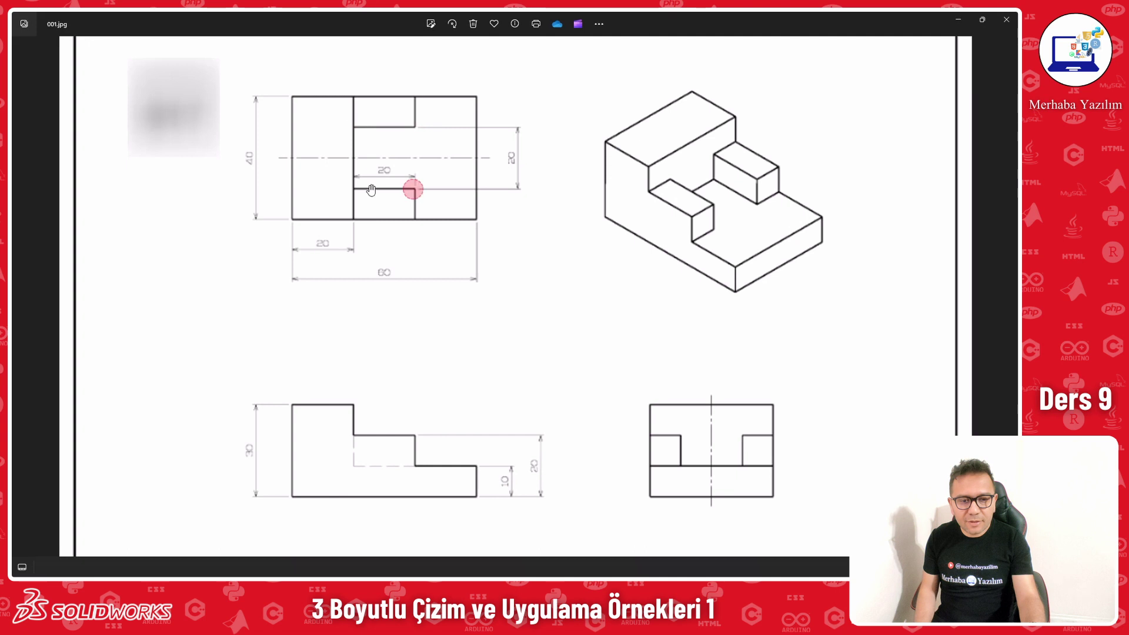
{"action": "key", "text": "alt+Tab"}
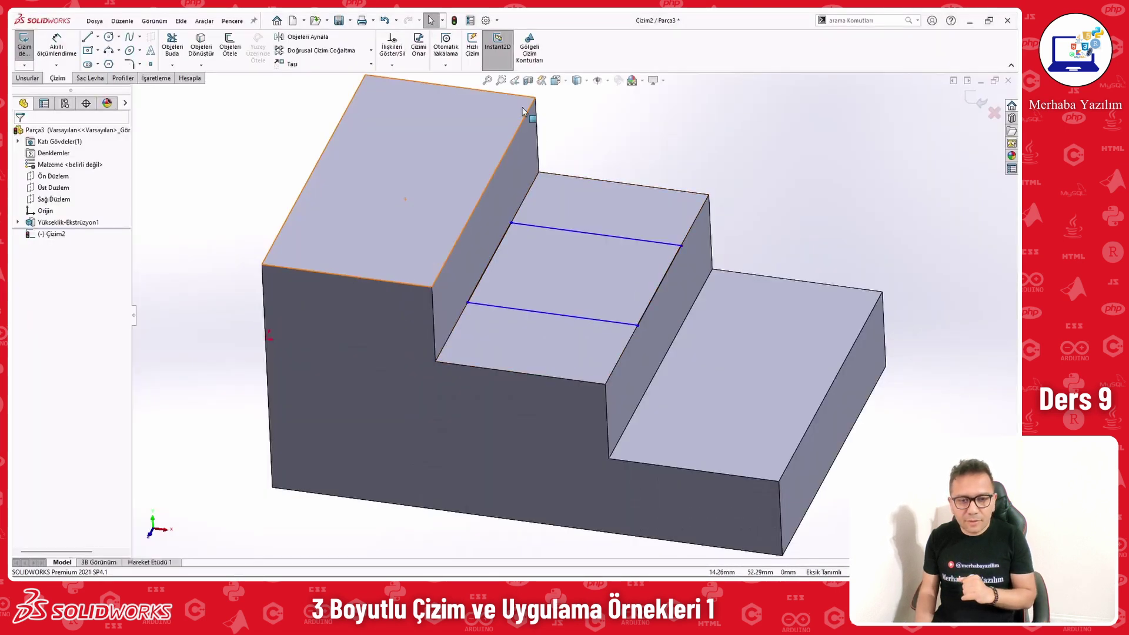
Step: Face the sketch plane and dimension the rectangle's vertical side to 20 mm
{"action": "left_click", "coordinate": [515, 80]}
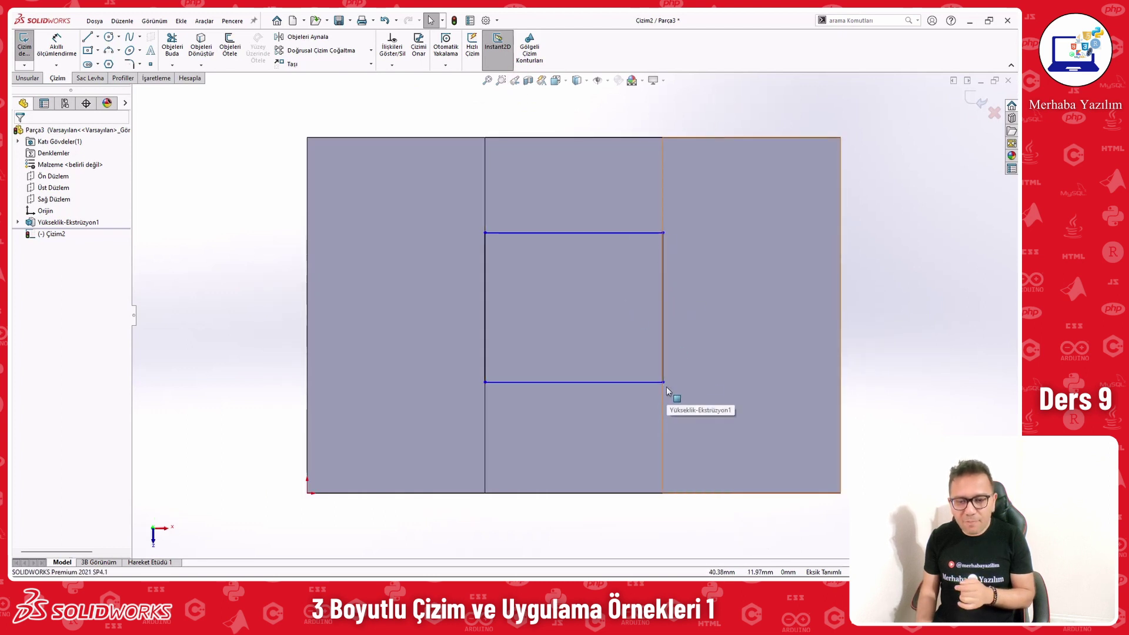
{"action": "right_click_drag", "start_coordinate": [913, 394], "coordinate": [908, 347]}
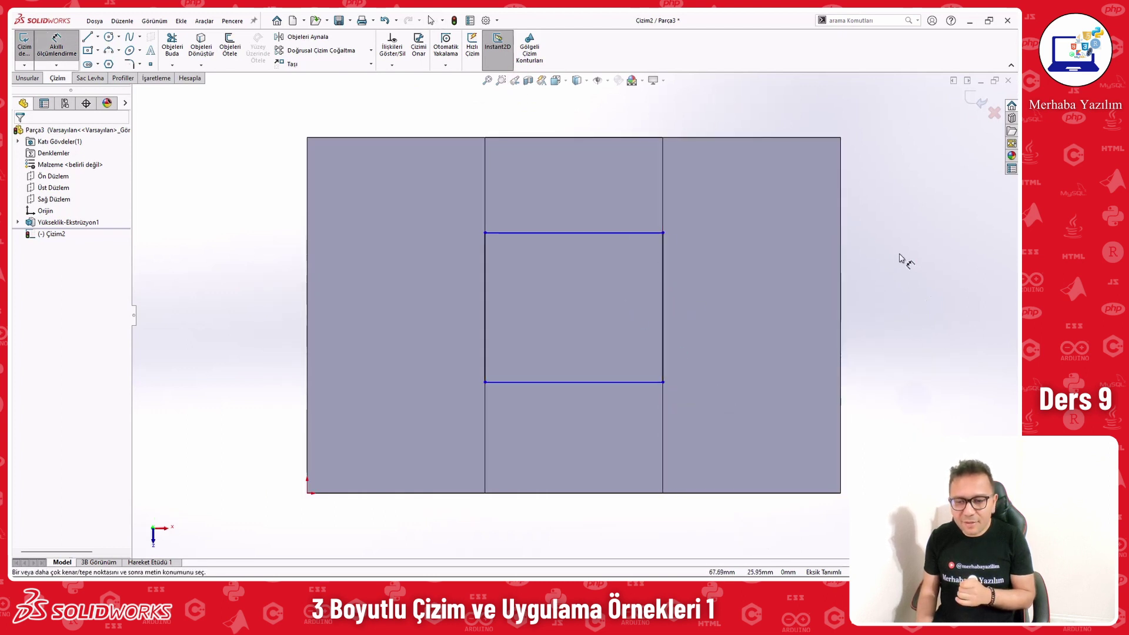
{"action": "left_click", "coordinate": [663, 327]}
{"action": "left_click", "coordinate": [733, 319]}
{"action": "type", "text": "20"}
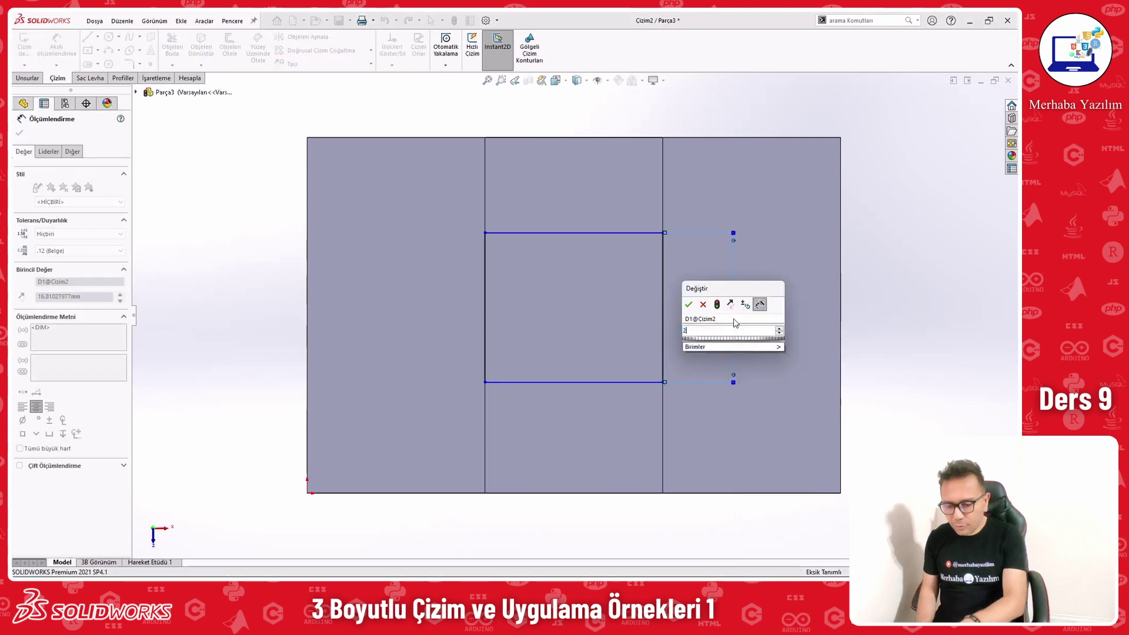
{"action": "key", "text": "Return"}
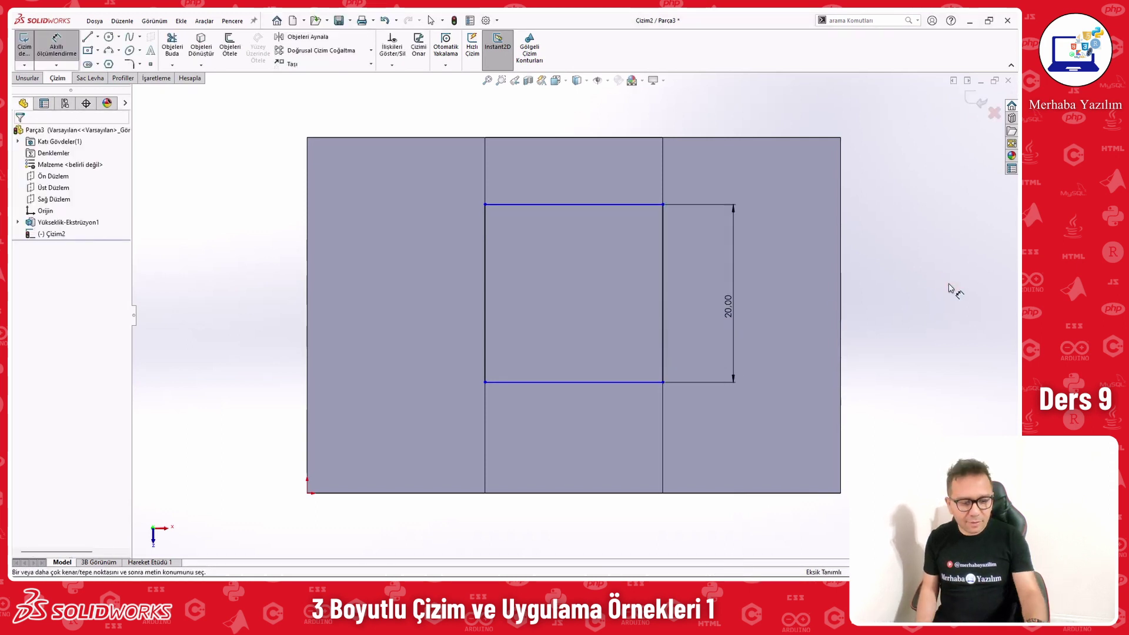
{"action": "key", "text": "Escape"}
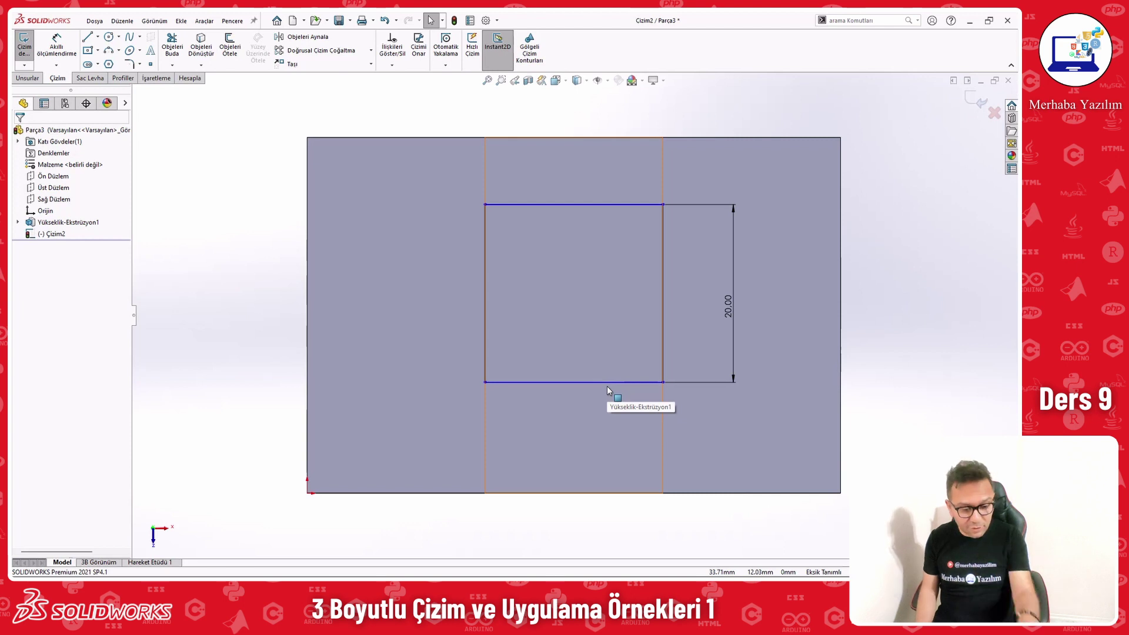
{"action": "key", "text": "alt+Tab"}
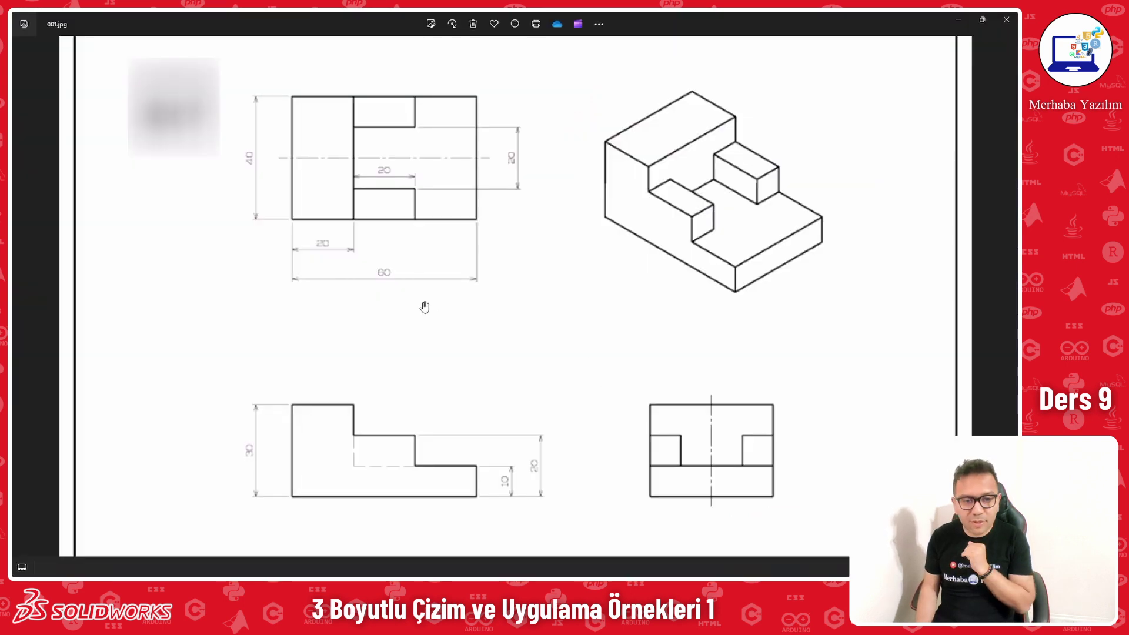
{"action": "left_click", "coordinate": [414, 105]}
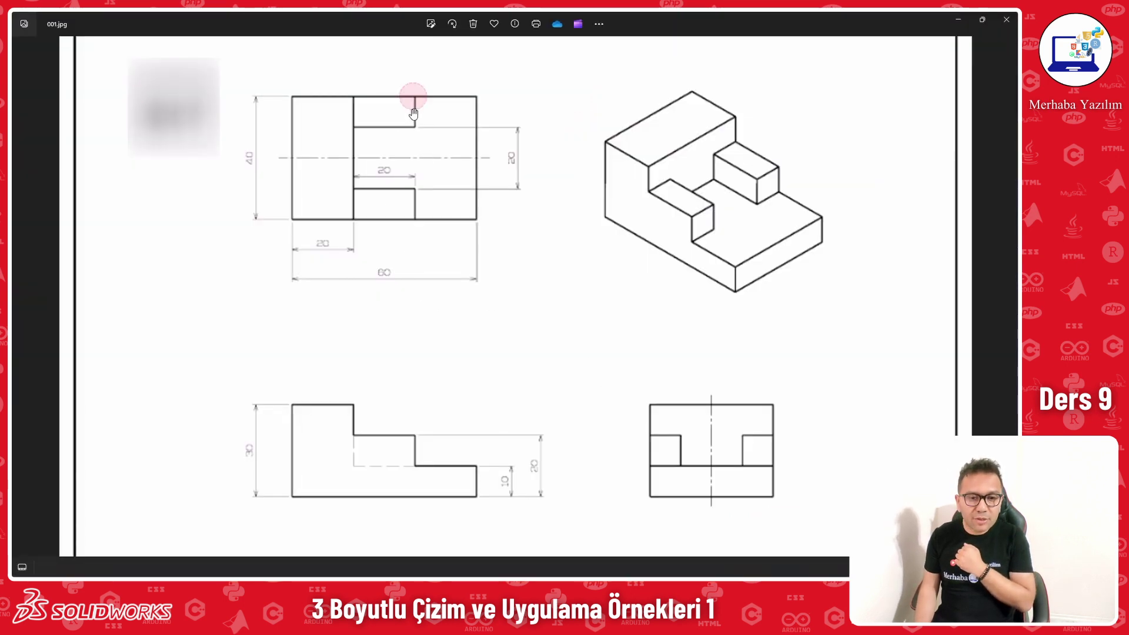
{"action": "left_click", "coordinate": [413, 219]}
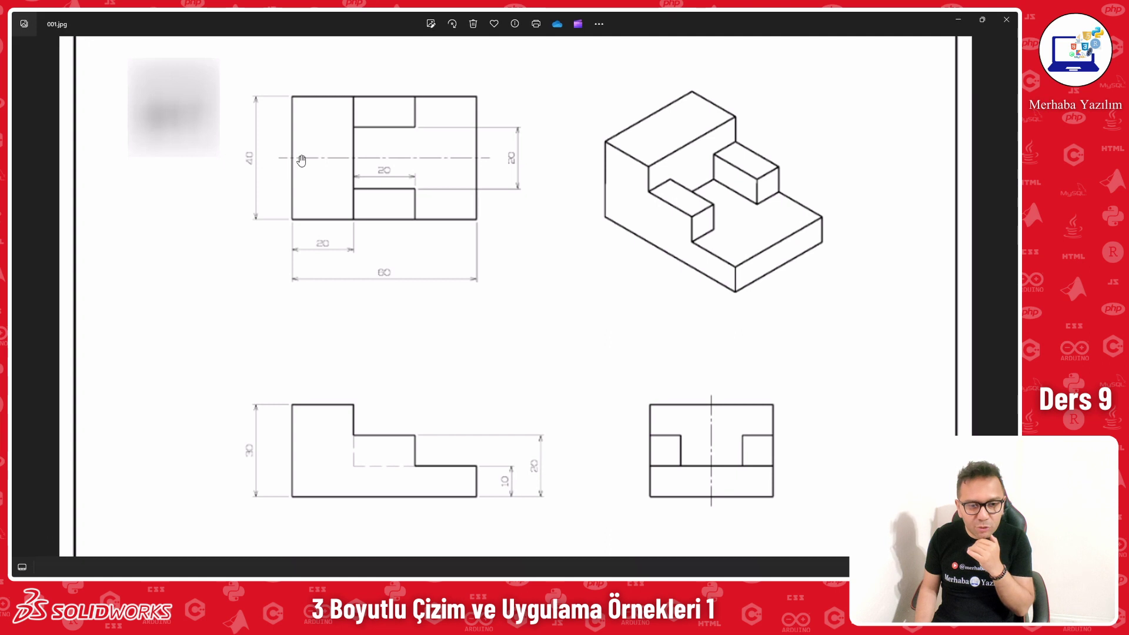
{"action": "left_click_drag", "start_coordinate": [306, 157], "coordinate": [508, 162]}
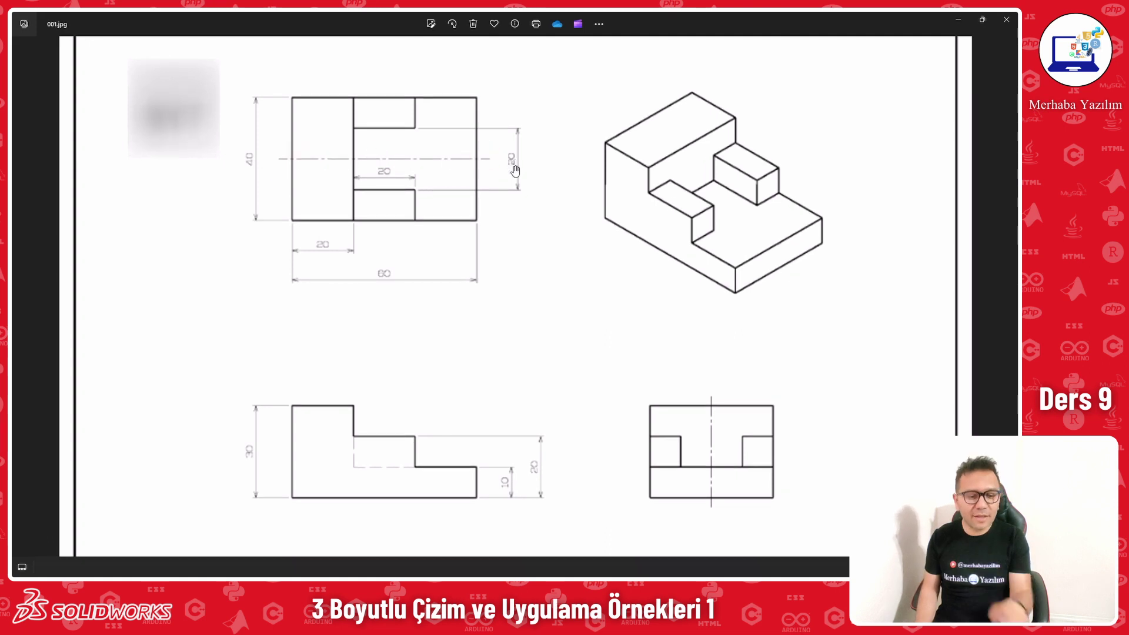
Step: Draw a line from the slot rectangle's left side to the block's left edge
{"action": "key", "text": "alt+Tab"}
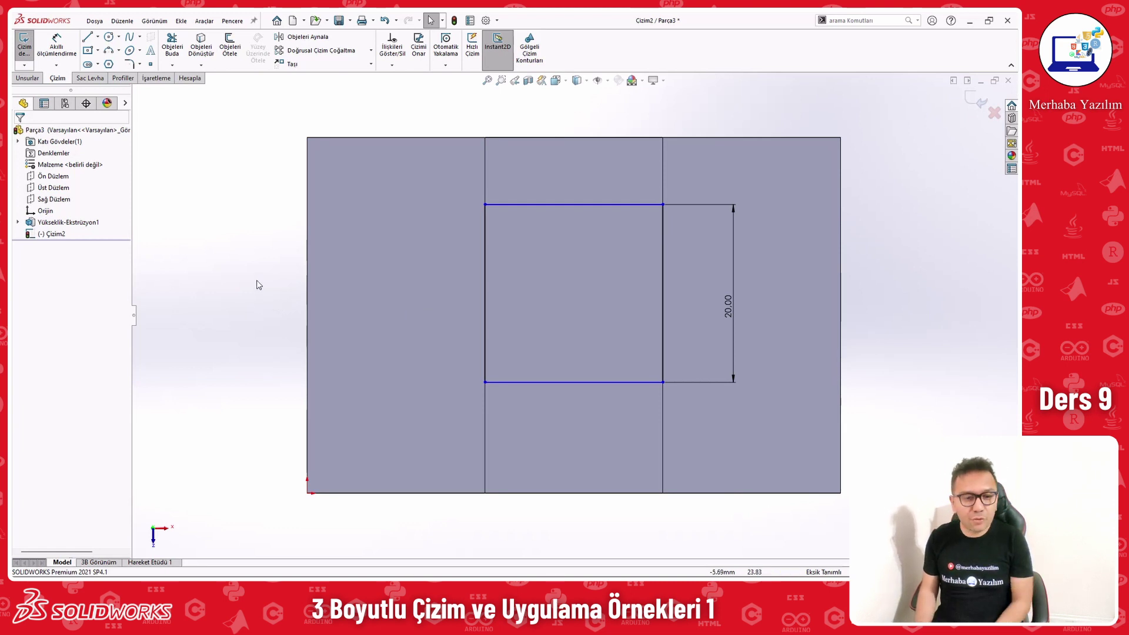
{"action": "right_click_drag", "start_coordinate": [279, 174], "coordinate": [227, 230]}
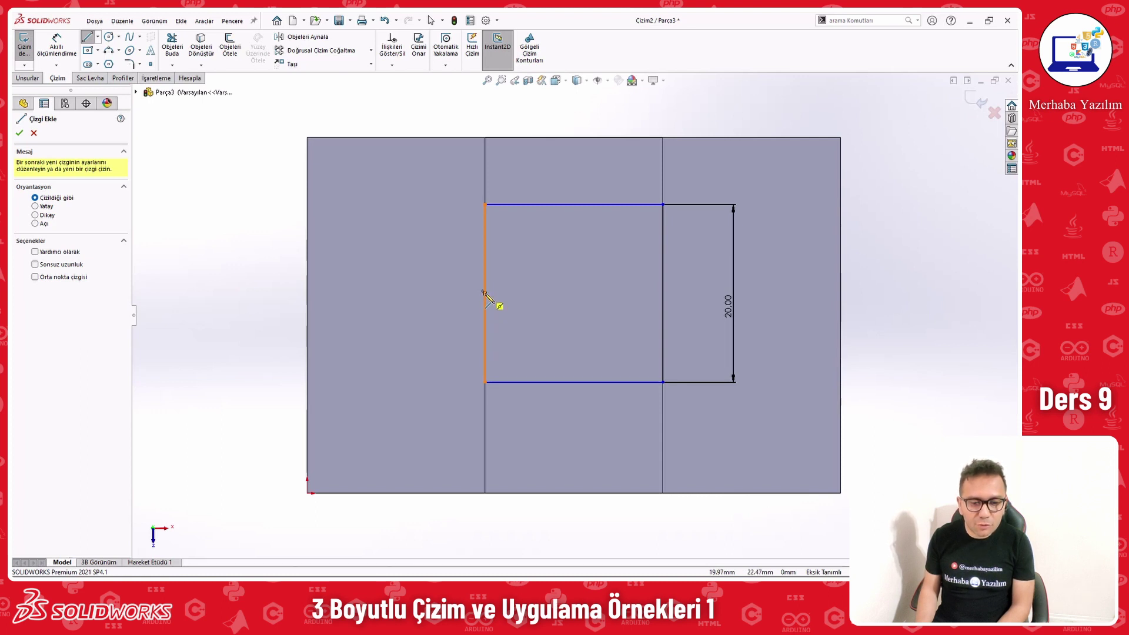
{"action": "left_click", "coordinate": [485, 293]}
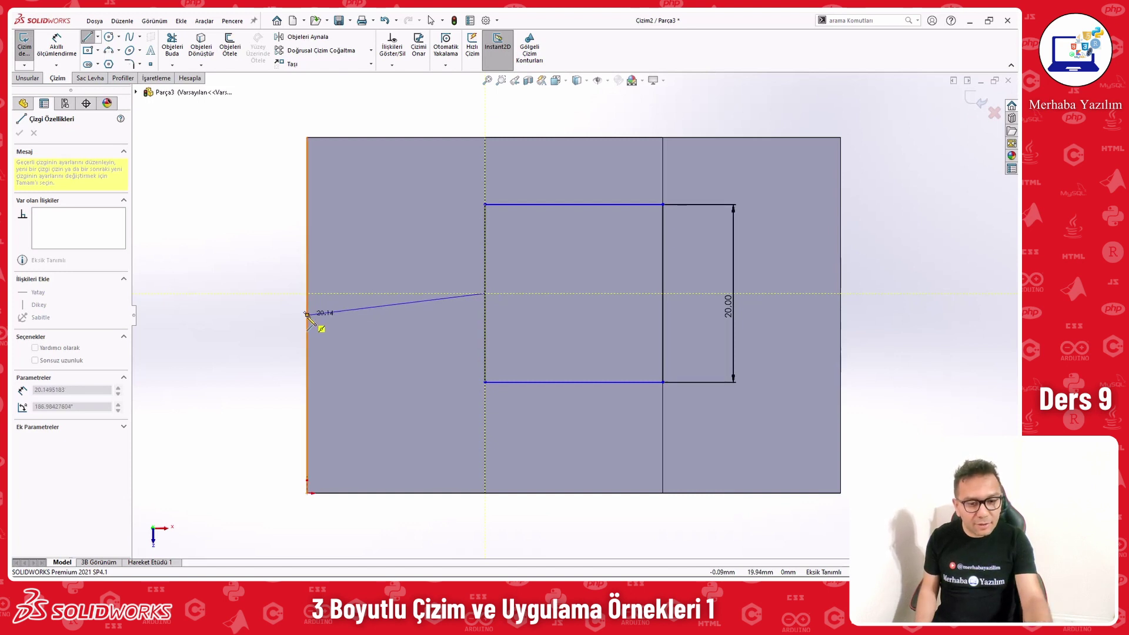
{"action": "left_click", "coordinate": [306, 315]}
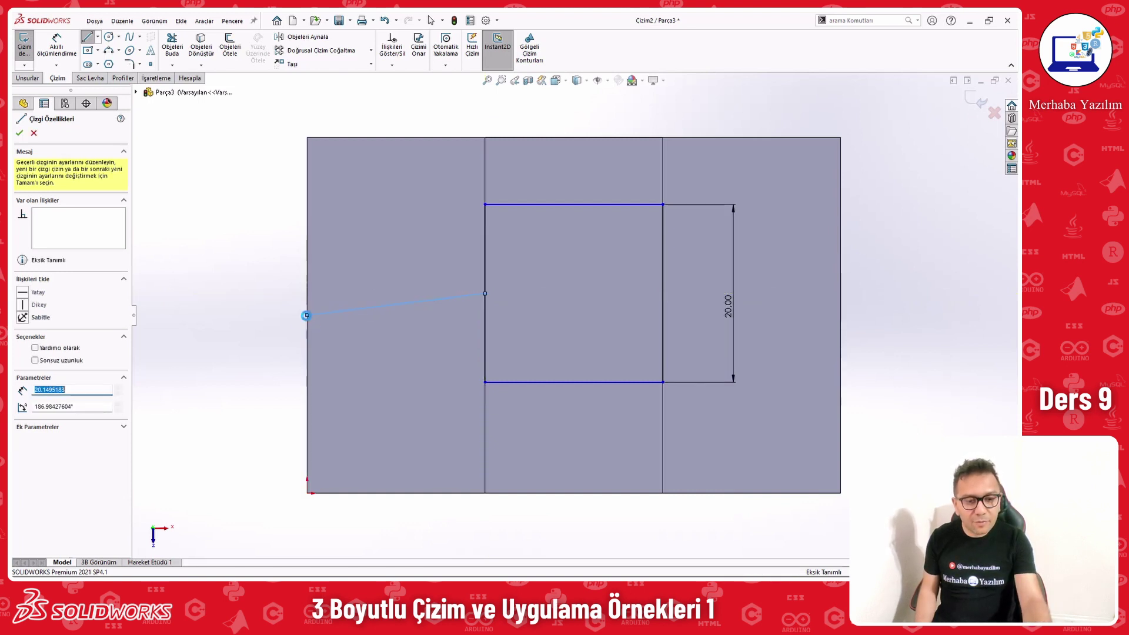
{"action": "key", "text": "Escape"}
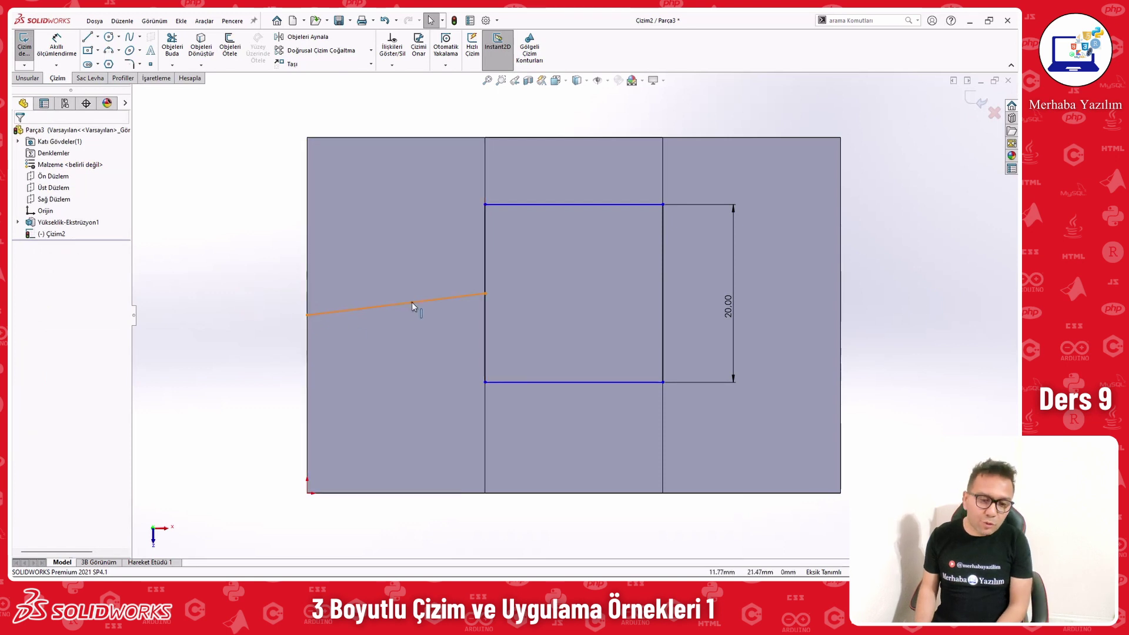
Step: Make the new line horizontal and convert it to construction geometry
{"action": "left_click", "coordinate": [412, 301]}
{"action": "left_click", "coordinate": [444, 256]}
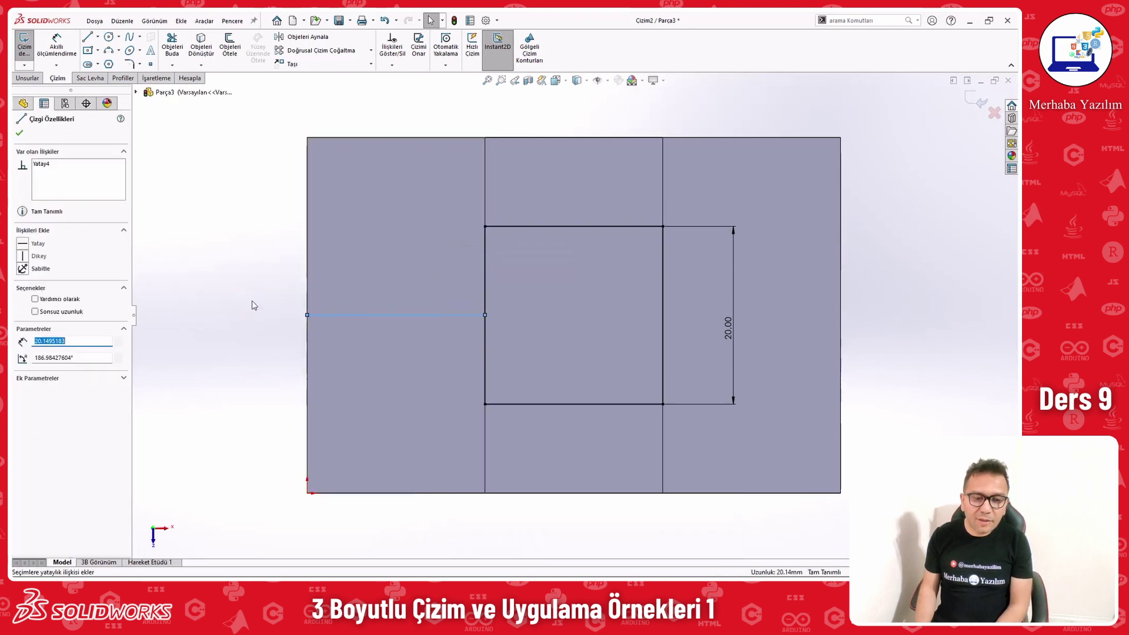
{"action": "left_click", "coordinate": [229, 300]}
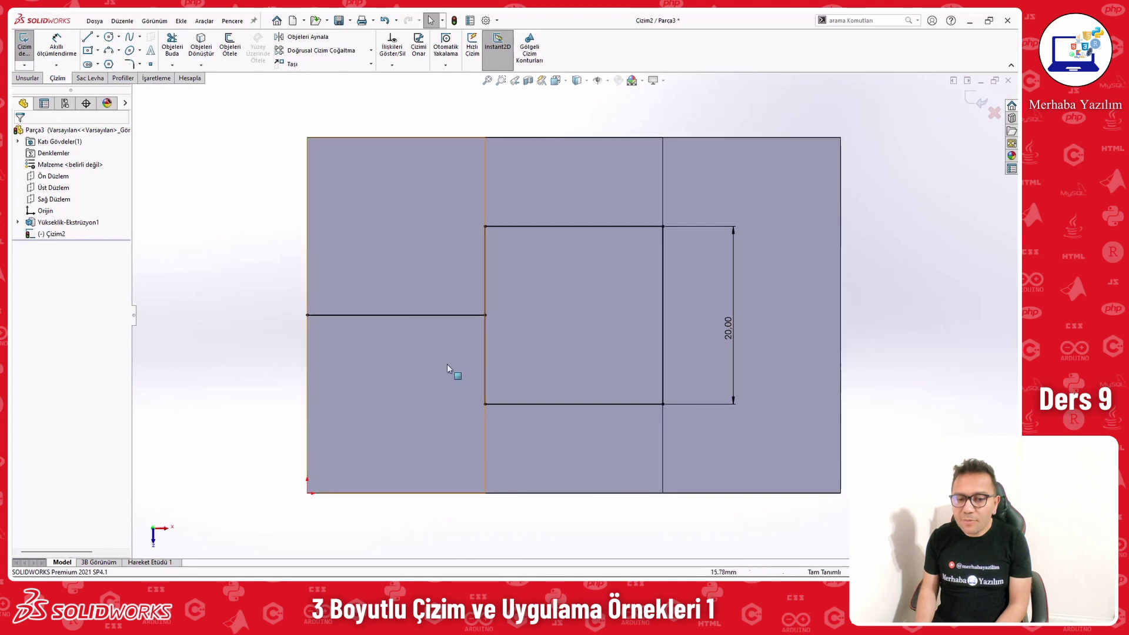
{"action": "left_click", "coordinate": [432, 316]}
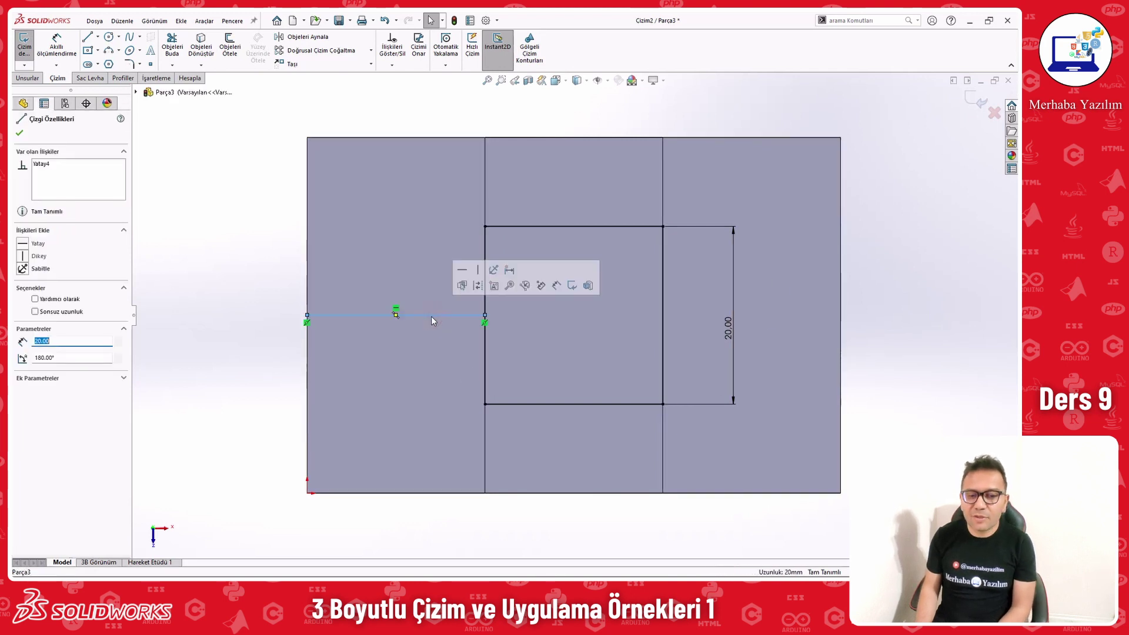
{"action": "left_click", "coordinate": [481, 291]}
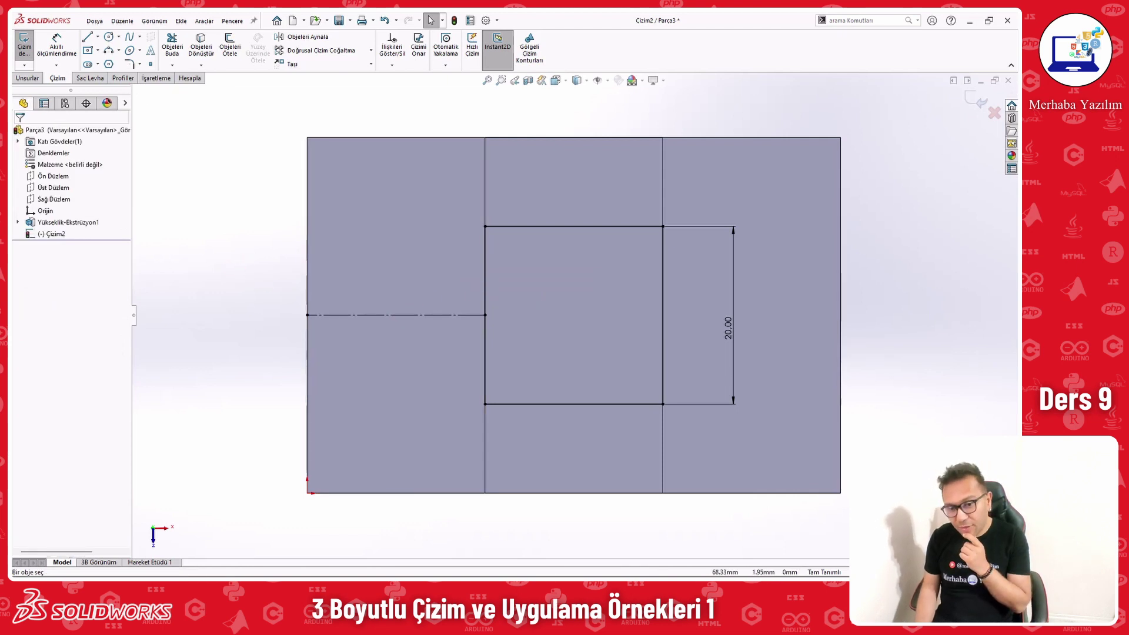
{"action": "mouse_move", "coordinate": [939, 410]}
{"action": "middle_mouse_down"}
{"action": "mouse_move", "coordinate": [897, 327]}
{"action": "mouse_move", "coordinate": [903, 257]}
{"action": "mouse_move", "coordinate": [892, 399]}
{"action": "middle_mouse_up"}
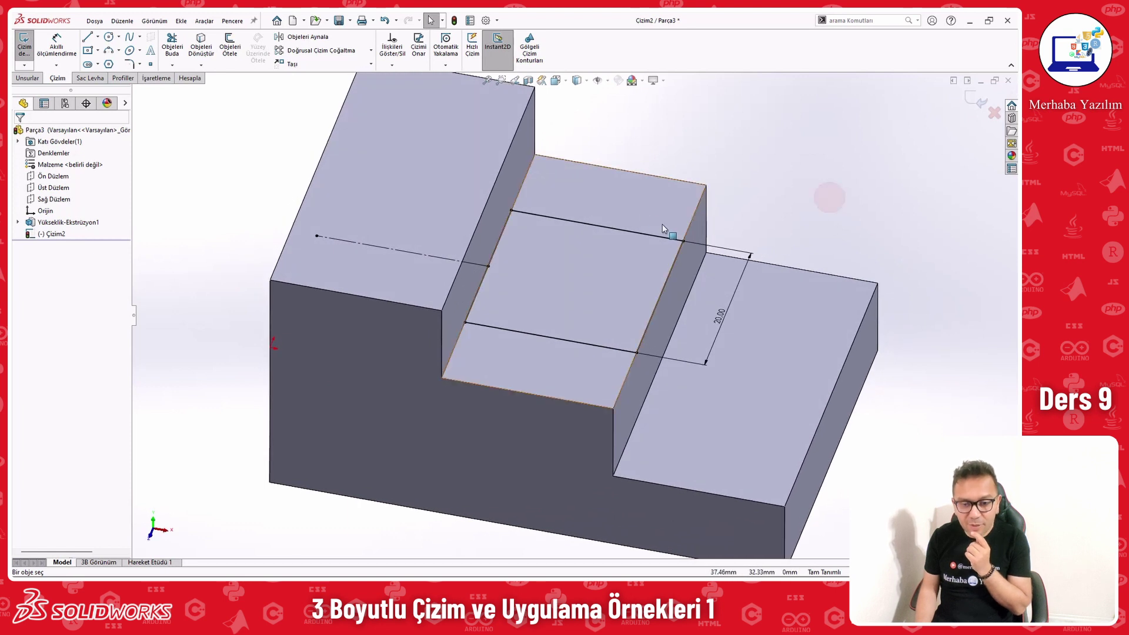
Step: Check the lengths of the middle step's edges
{"action": "left_click", "coordinate": [637, 195]}
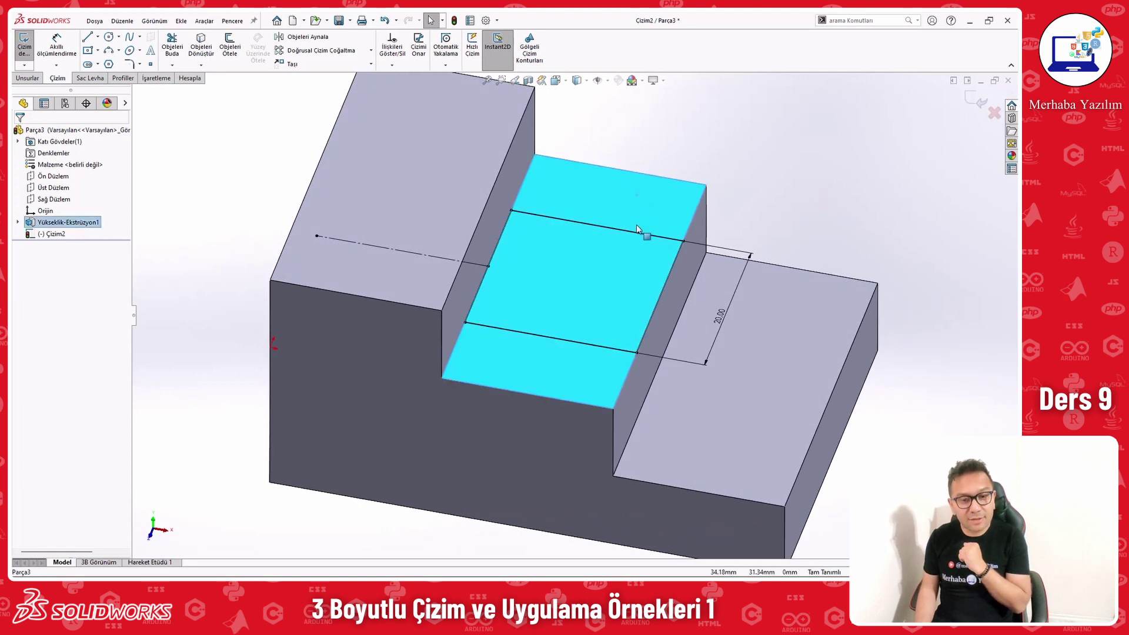
{"action": "left_click", "coordinate": [656, 169]}
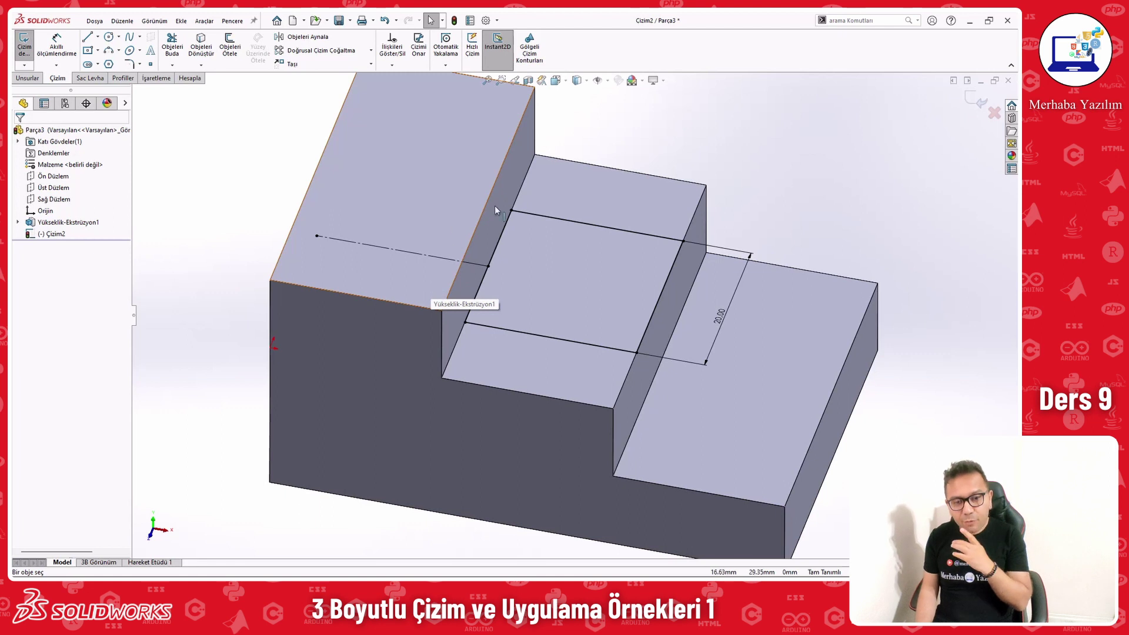
{"action": "left_click", "coordinate": [647, 326]}
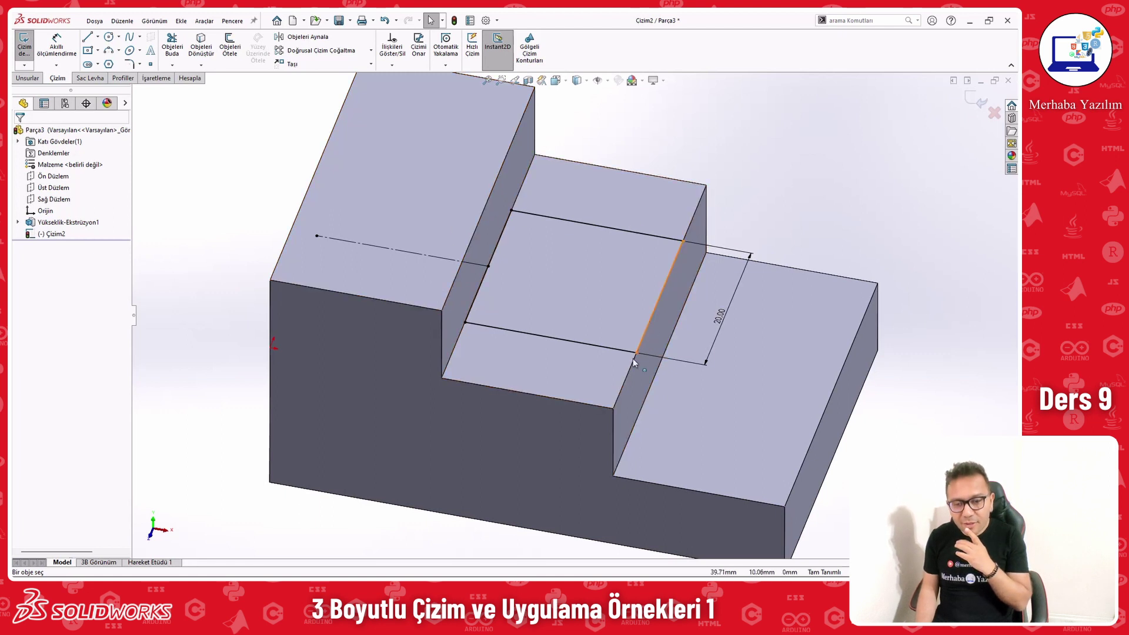
{"action": "left_click", "coordinate": [450, 355]}
{"action": "key", "text": "Escape"}
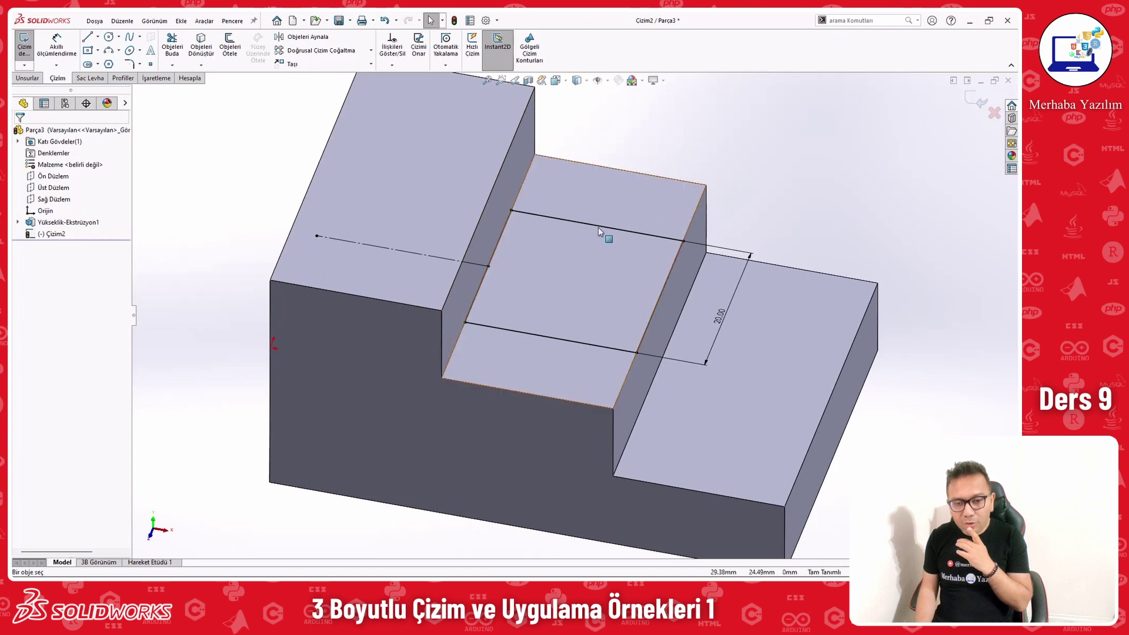
Step: Check the upper block's edge length, then fit and orbit the whole block
{"action": "left_click", "coordinate": [306, 194]}
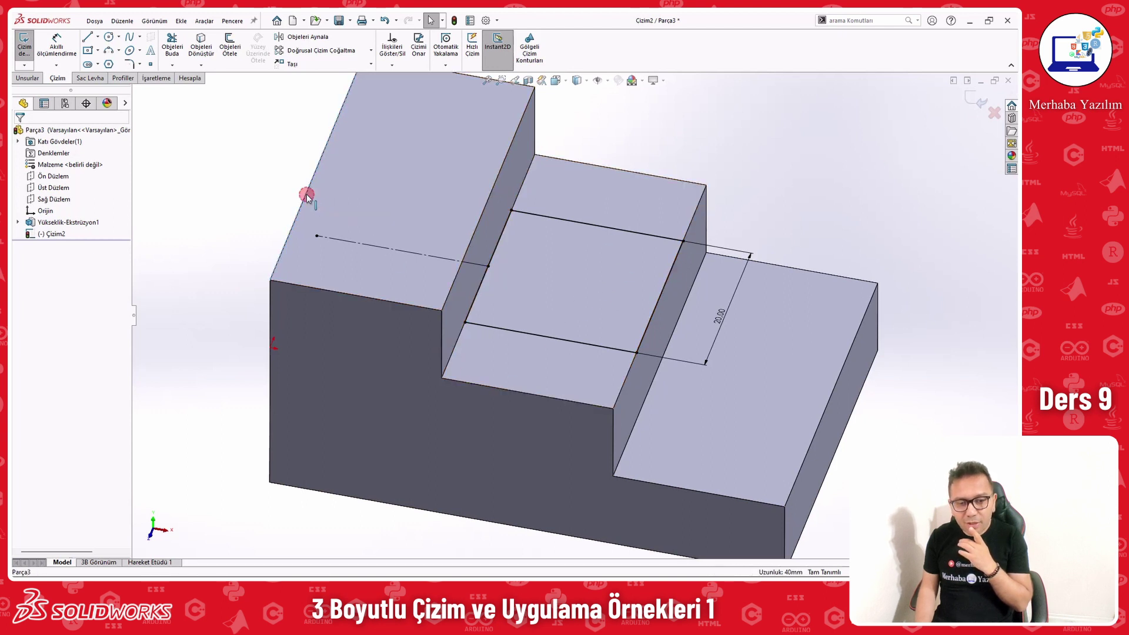
{"action": "left_click", "coordinate": [302, 200]}
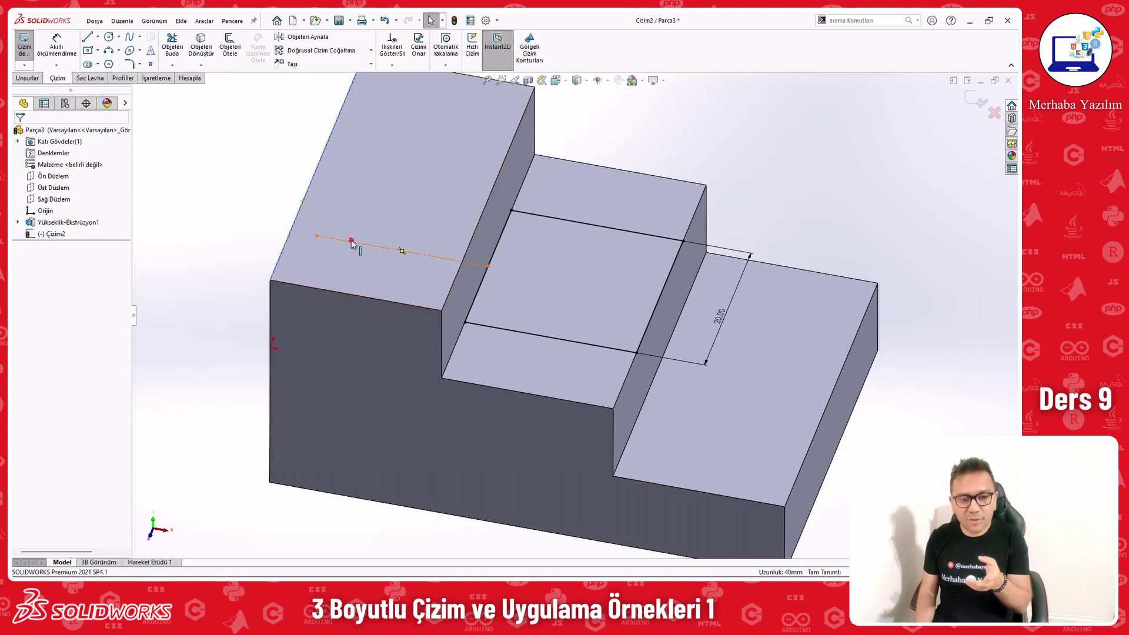
{"action": "left_click", "coordinate": [236, 186]}
{"action": "key", "text": "f"}
{"action": "middle_click_drag", "start_coordinate": [236, 186], "coordinate": [497, 347]}
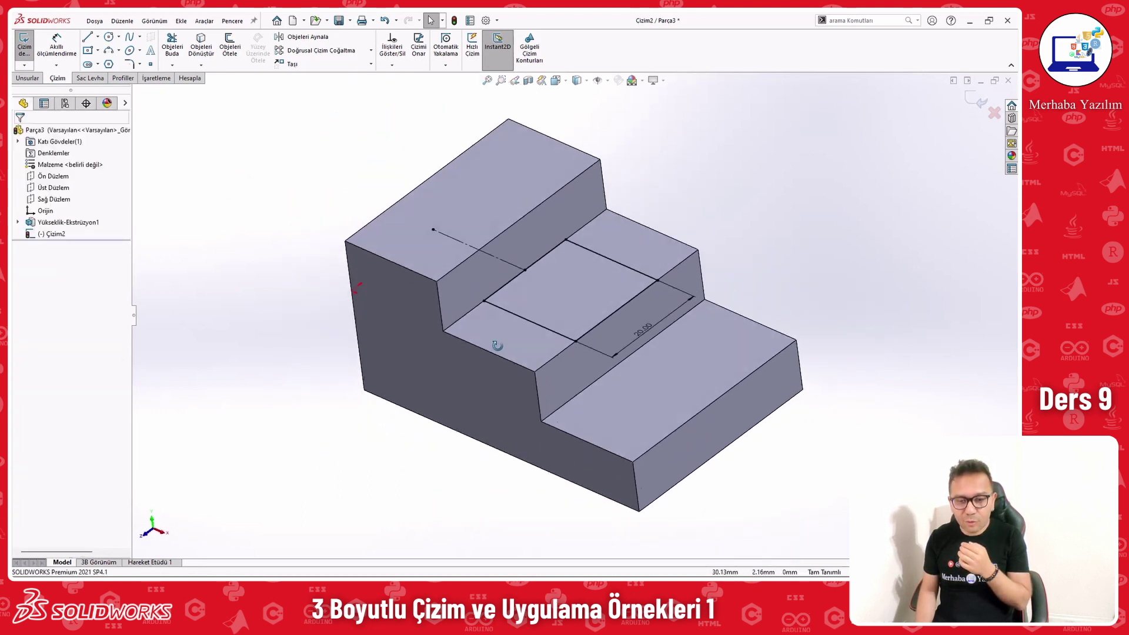
{"action": "left_click", "coordinate": [18, 78]}
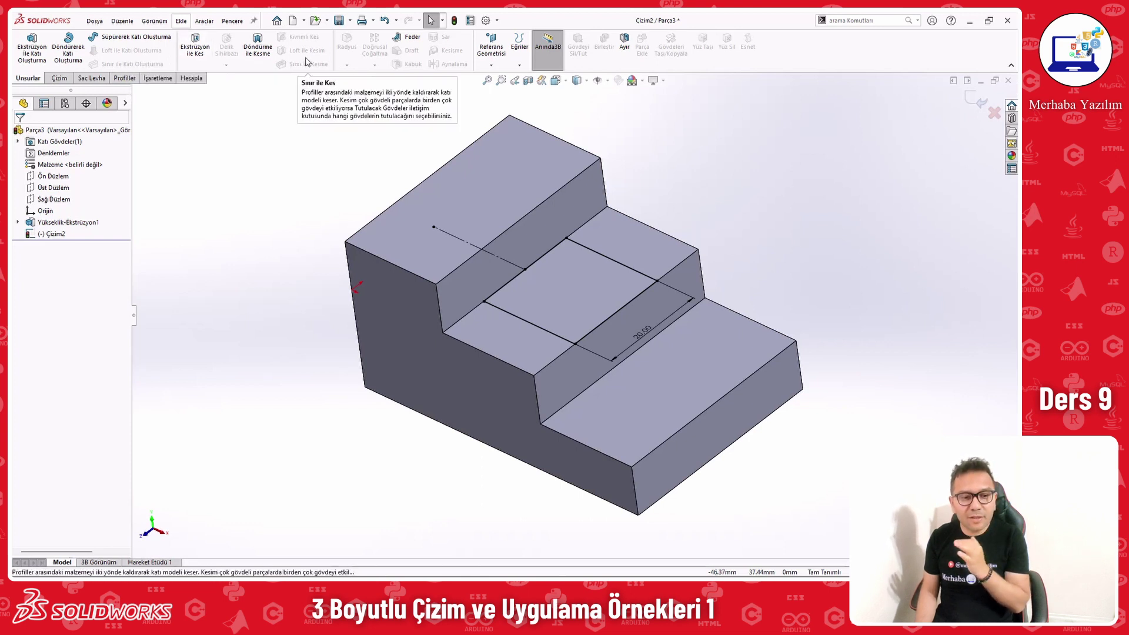
Step: Preview a 40 mm Blind extruded cut from the slot sketch, then bring up the reference drawing
{"action": "left_click", "coordinate": [195, 56]}
{"action": "key", "text": "Escape"}
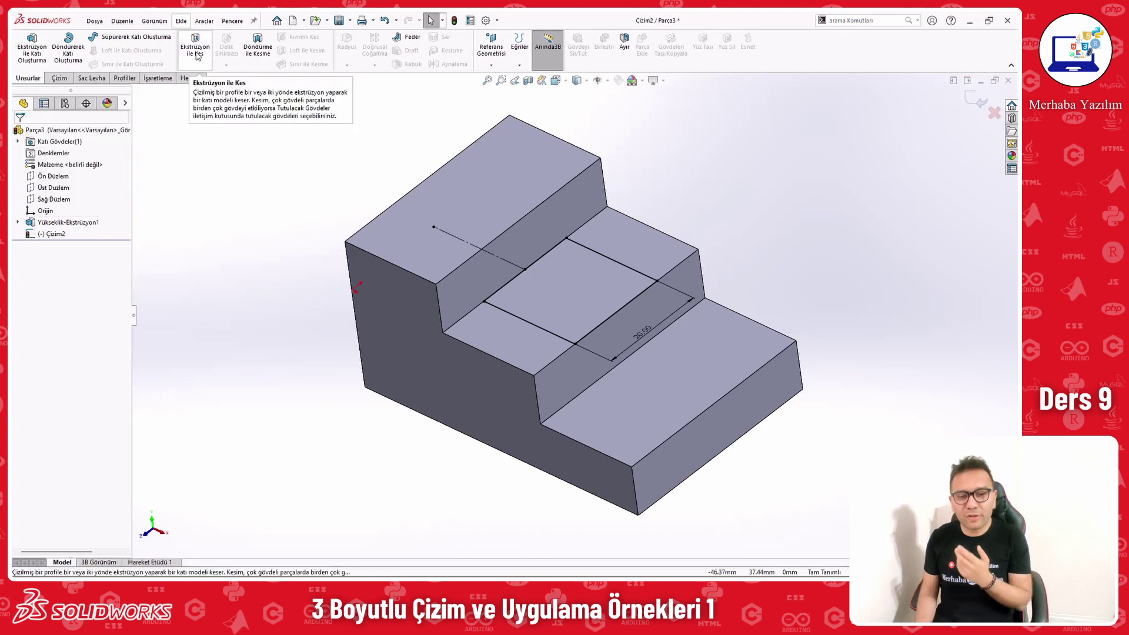
{"action": "left_click", "coordinate": [197, 55]}
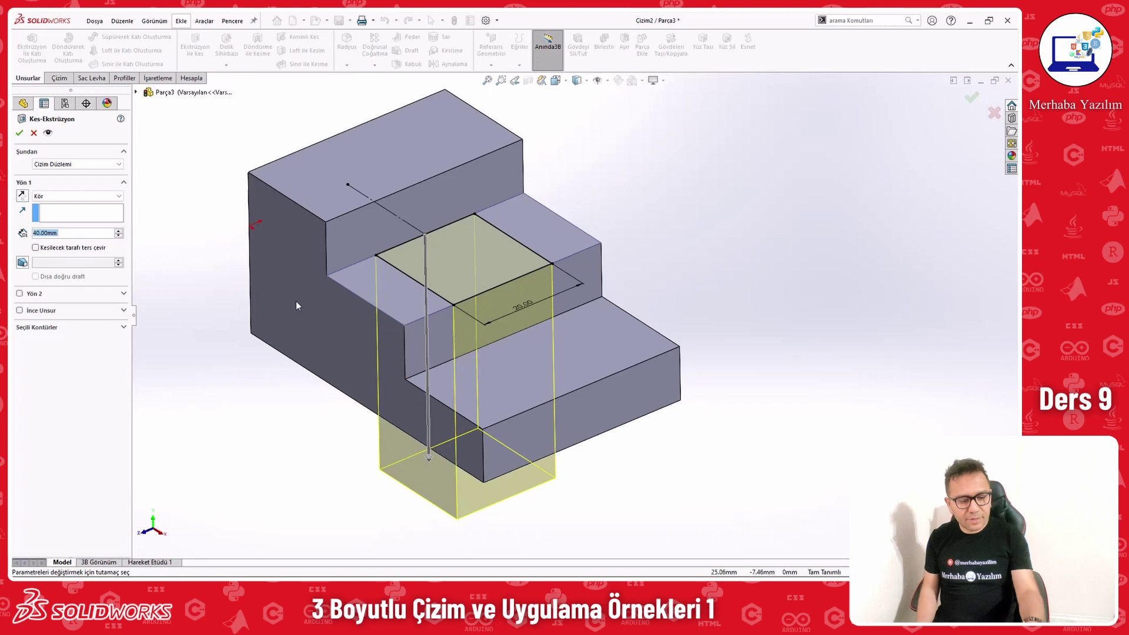
{"action": "key", "text": "alt+Tab"}
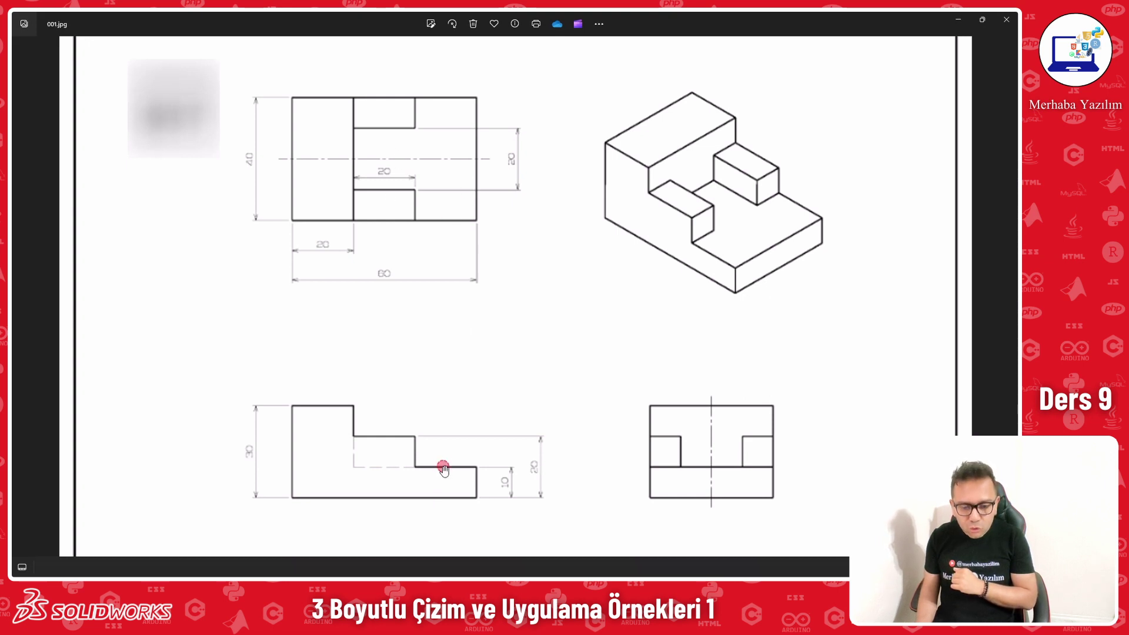
Step: Check the side-view step heights on the drawing, then return to the pending cut
{"action": "left_click", "coordinate": [764, 232]}
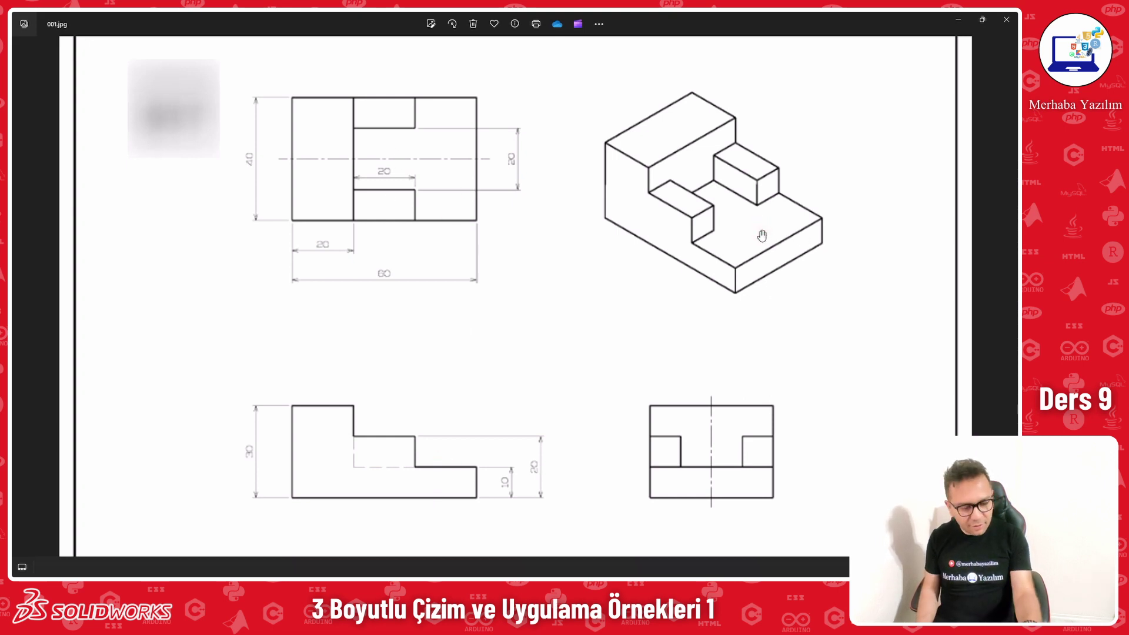
{"action": "key", "text": "alt+Tab"}
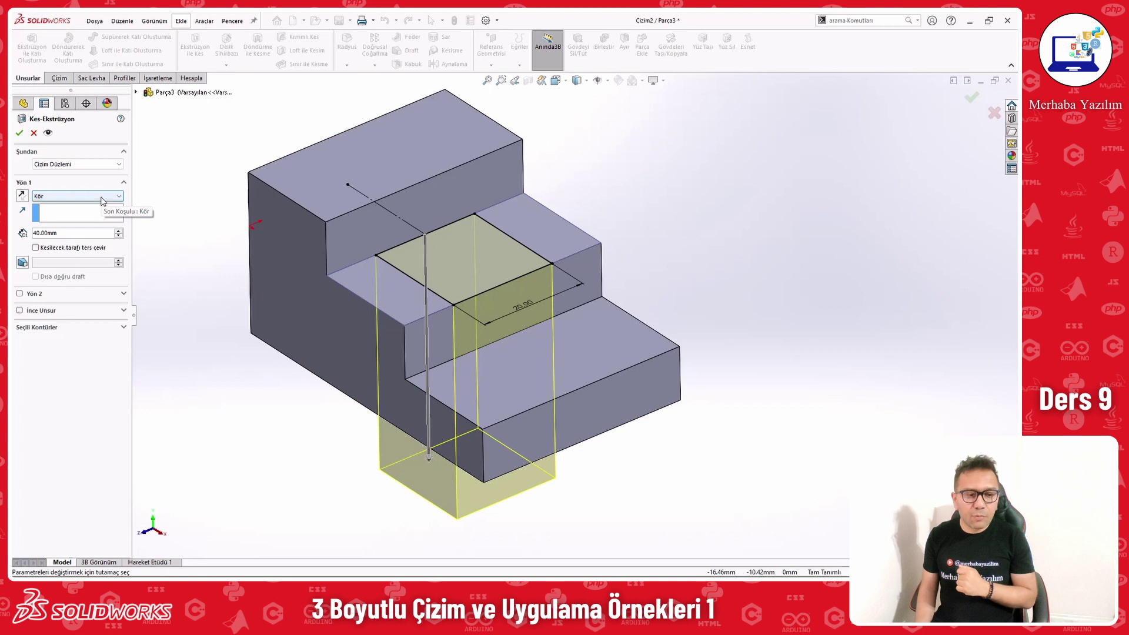
Step: Set the cut to Up To Surface at the lowest step's top face and show a detailed preview
{"action": "left_click", "coordinate": [97, 233]}
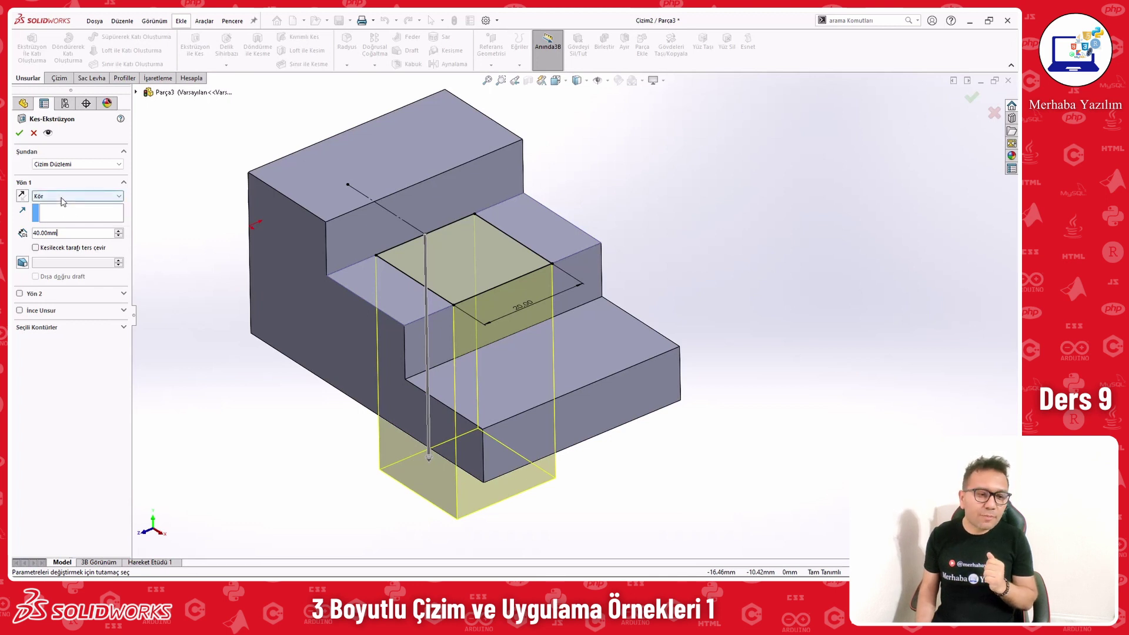
{"action": "left_click", "coordinate": [122, 153]}
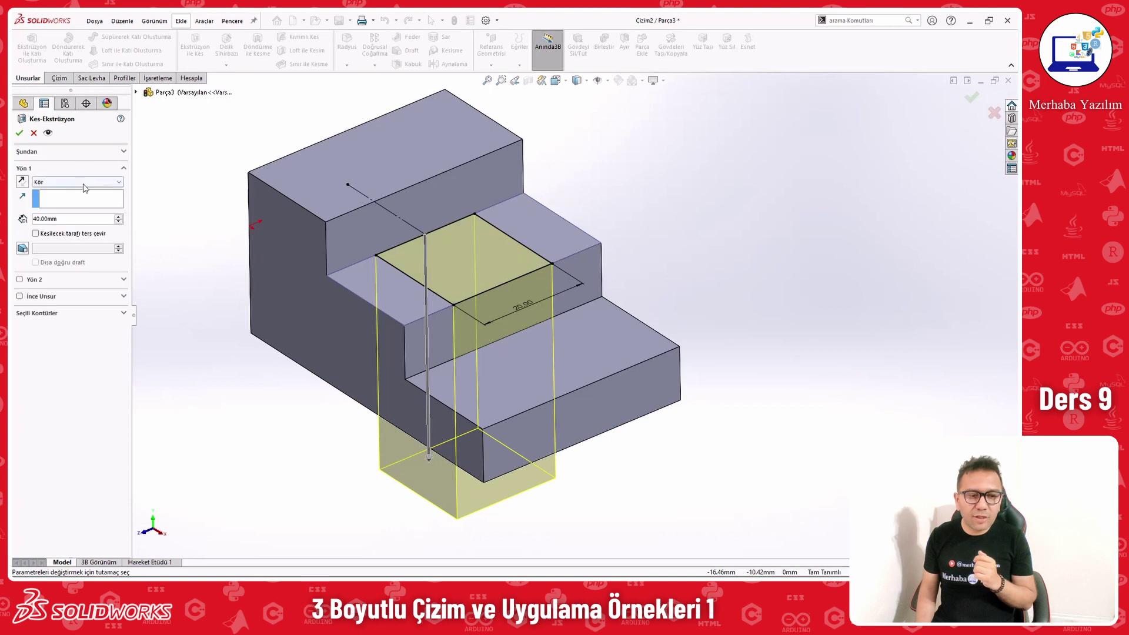
{"action": "left_click", "coordinate": [83, 182]}
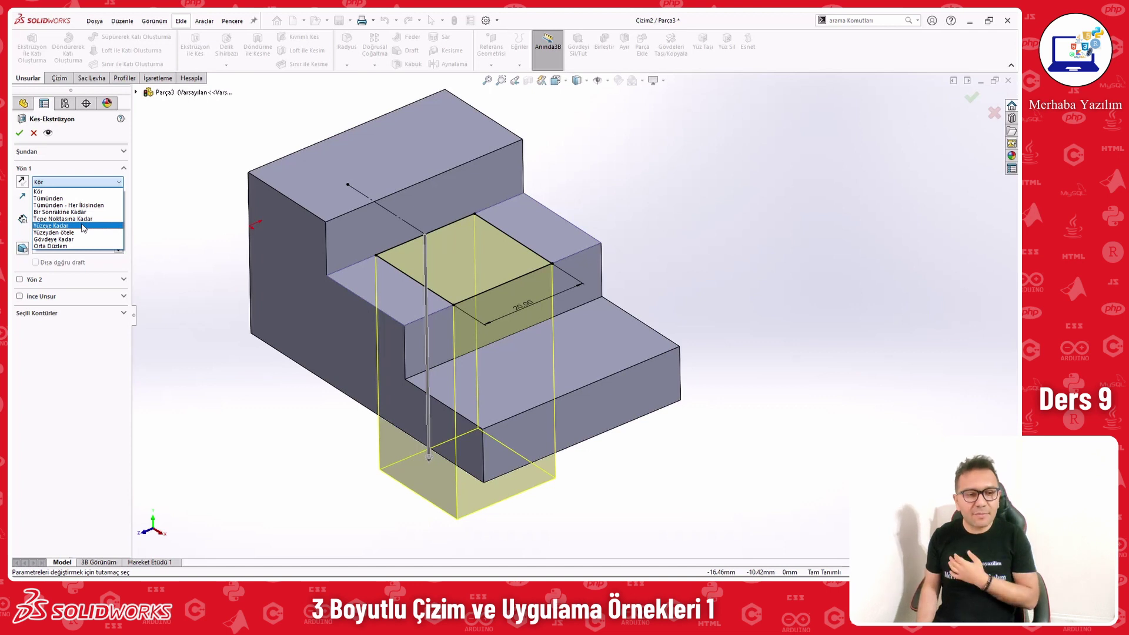
{"action": "left_click", "coordinate": [83, 227]}
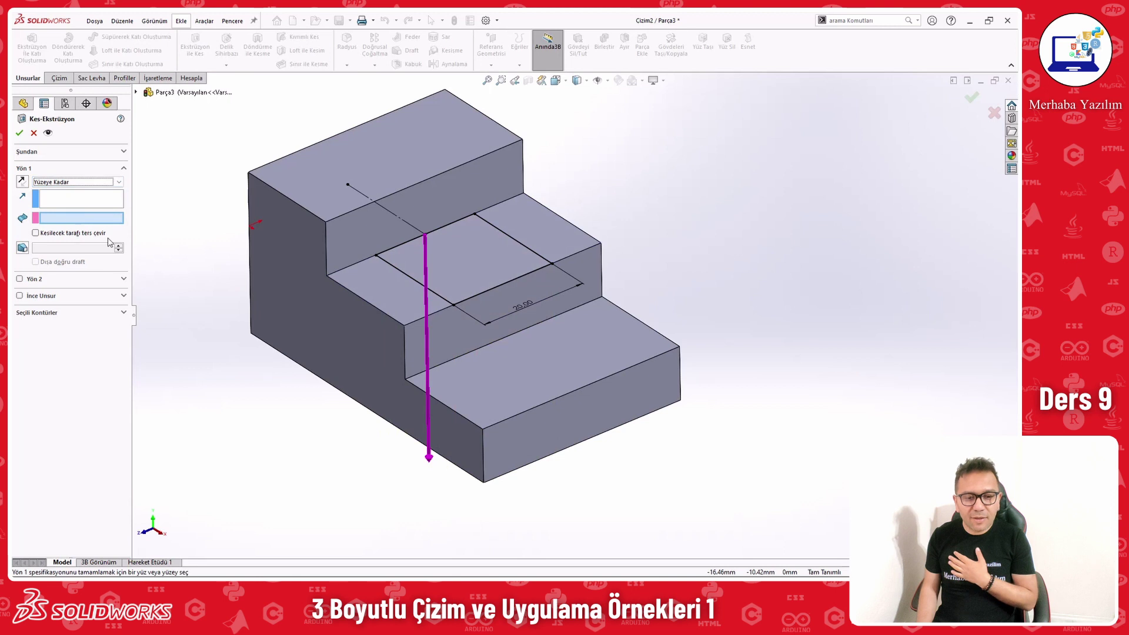
{"action": "left_click", "coordinate": [559, 352]}
{"action": "mouse_move", "coordinate": [567, 353]}
{"action": "middle_mouse_down"}
{"action": "mouse_move", "coordinate": [487, 327]}
{"action": "mouse_move", "coordinate": [497, 402]}
{"action": "middle_mouse_up"}
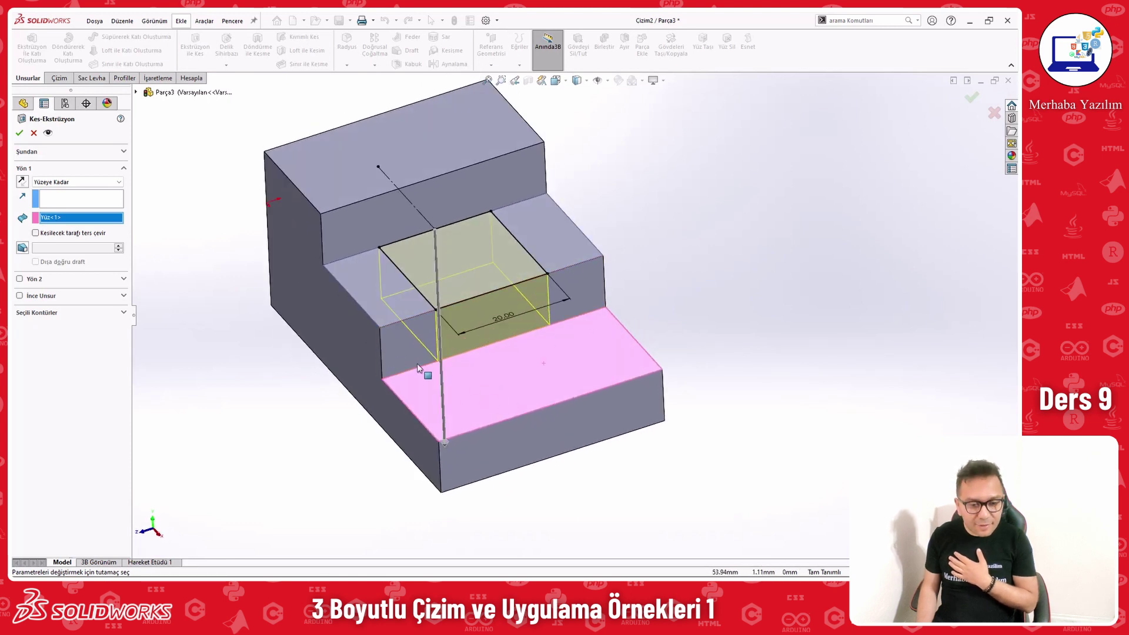
{"action": "mouse_move", "coordinate": [452, 320]}
{"action": "middle_mouse_down"}
{"action": "mouse_move", "coordinate": [553, 320]}
{"action": "mouse_move", "coordinate": [496, 333]}
{"action": "middle_mouse_up"}
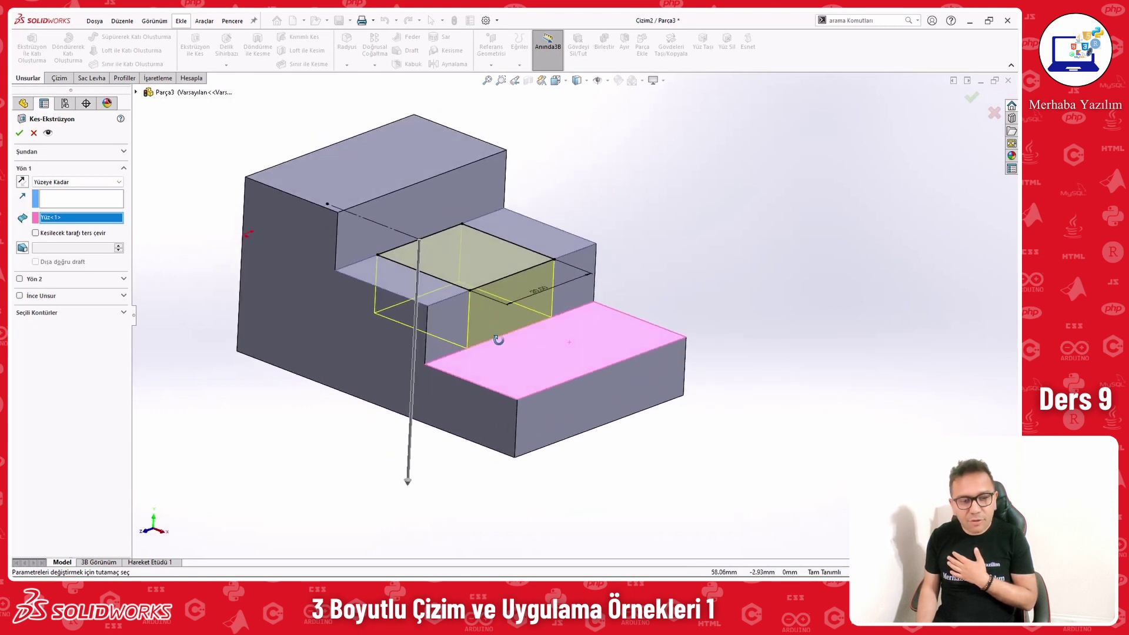
{"action": "left_click", "coordinate": [48, 133]}
{"action": "mouse_move", "coordinate": [664, 226]}
{"action": "middle_mouse_down"}
{"action": "mouse_move", "coordinate": [689, 218]}
{"action": "mouse_move", "coordinate": [658, 247]}
{"action": "mouse_move", "coordinate": [676, 197]}
{"action": "mouse_move", "coordinate": [685, 220]}
{"action": "middle_mouse_up"}
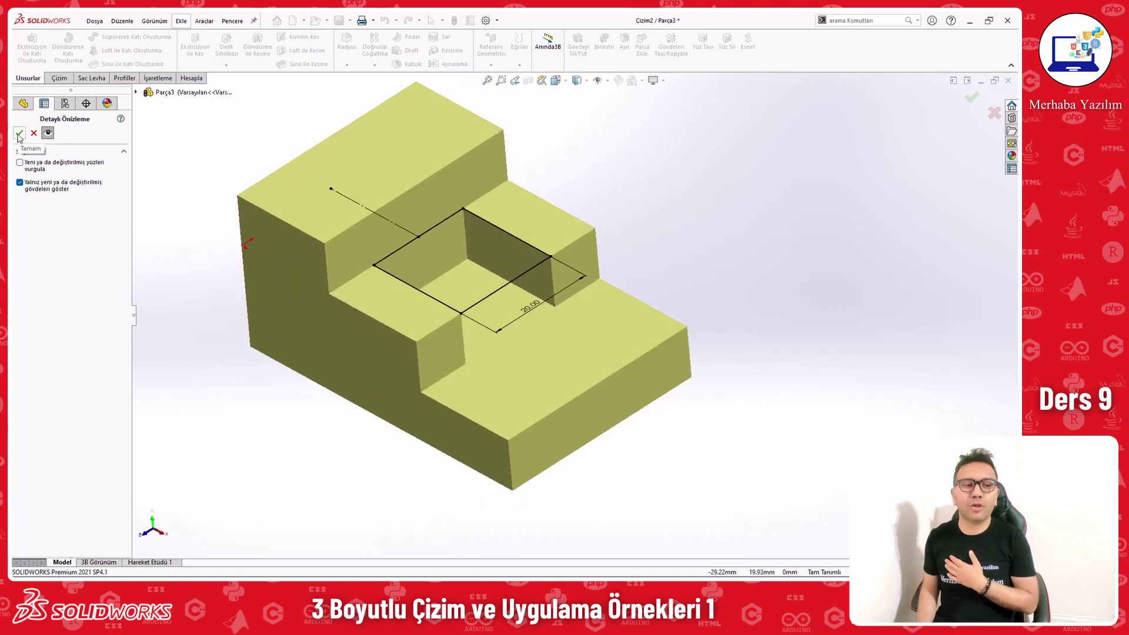
Step: Apply the cut as Kes-Ekstrüzyon1, centre the part, and compare it against the drawing
{"action": "left_click", "coordinate": [18, 134]}
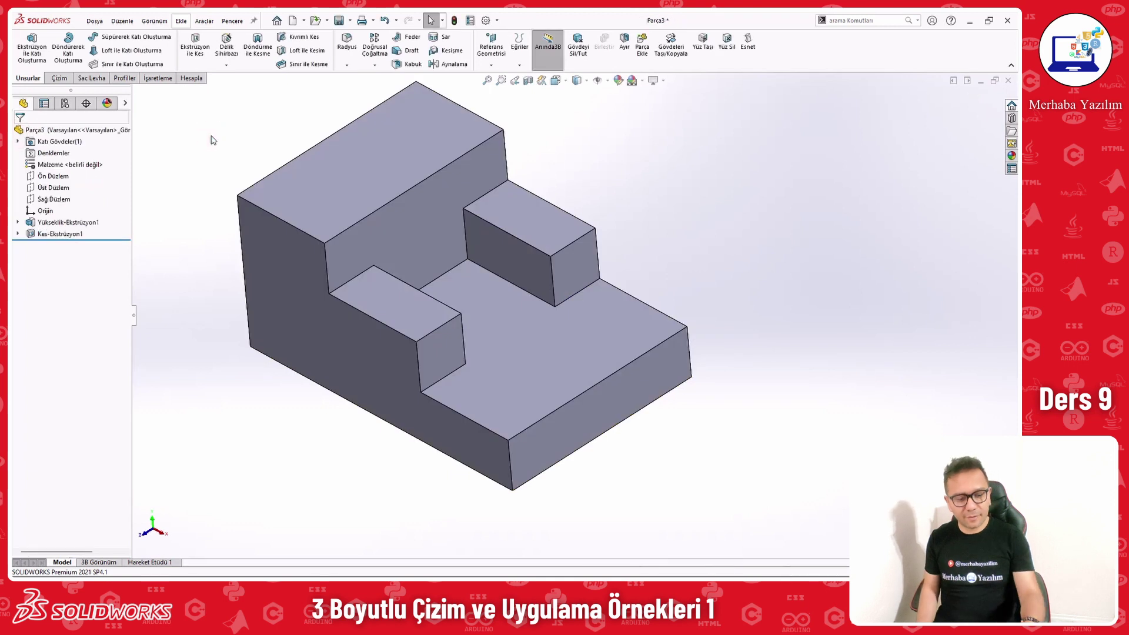
{"action": "key", "text": "f"}
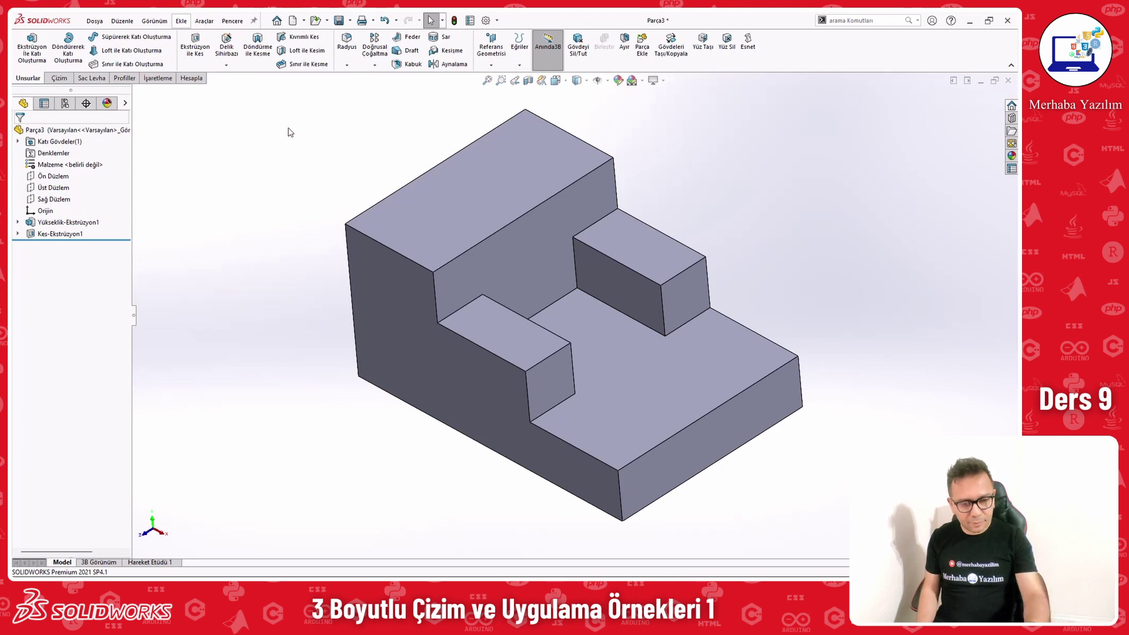
{"action": "key", "text": "alt+Tab"}
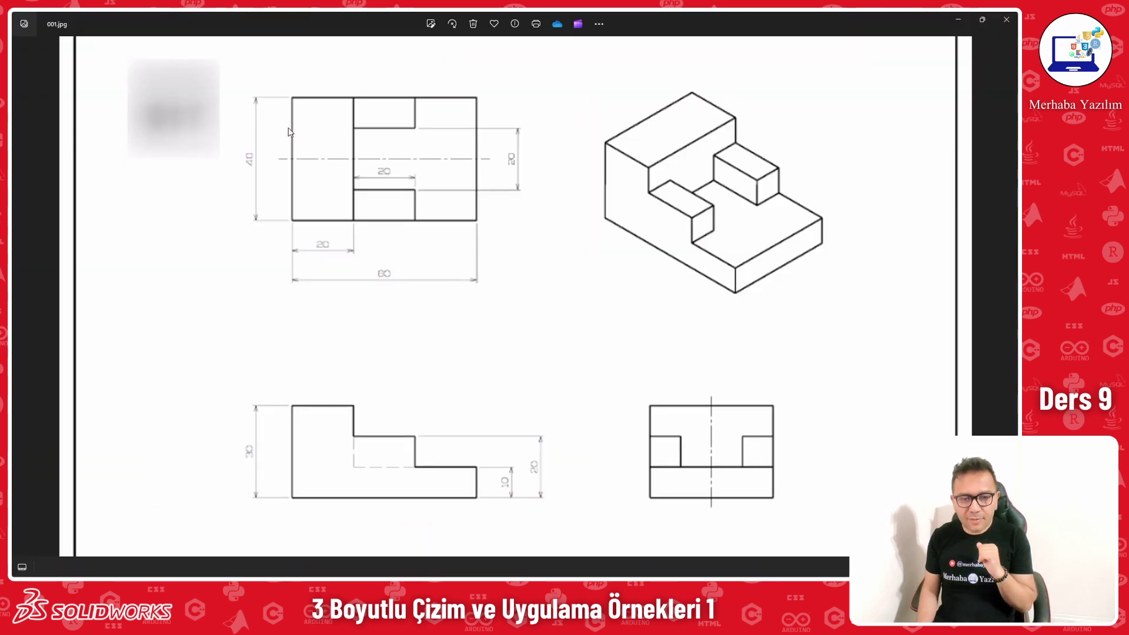
{"action": "key", "text": "alt+Tab"}
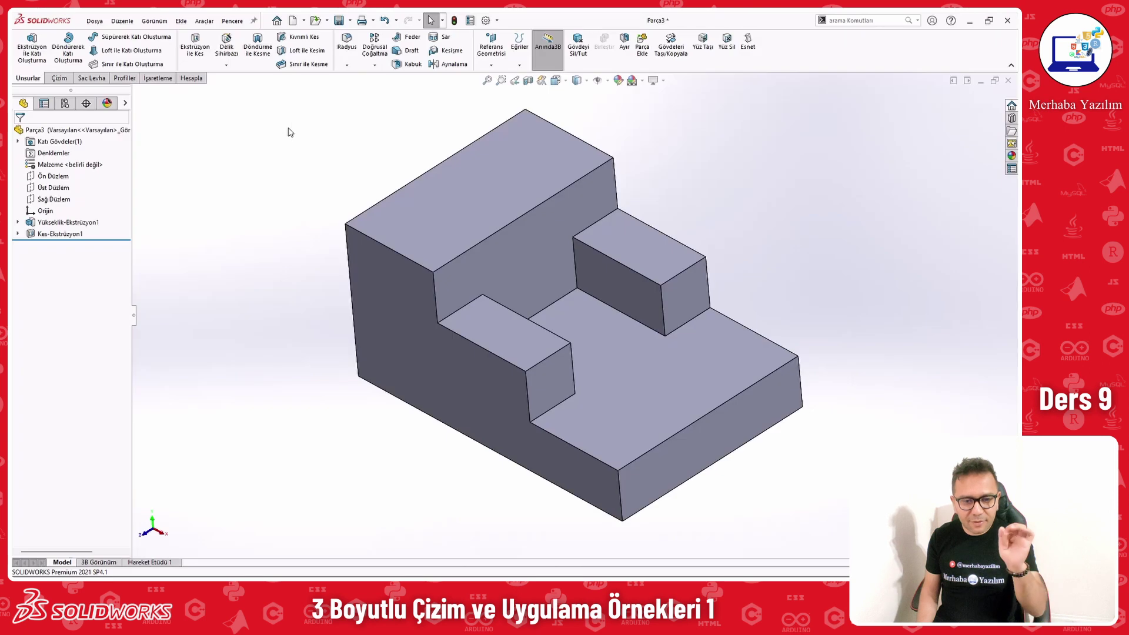